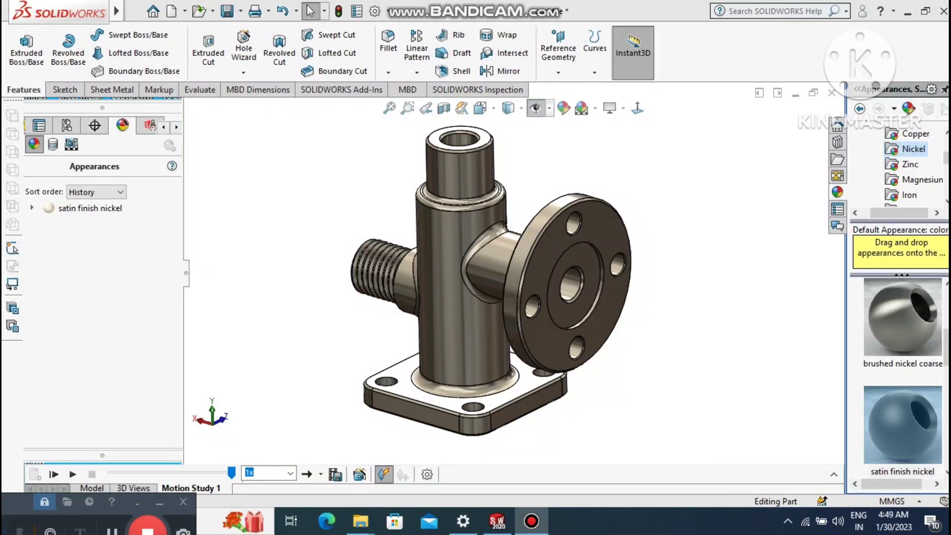
Examine the finished nickel valve body from its flange side and from its threaded side.
{"action": "right_click", "coordinate": [698, 184]}
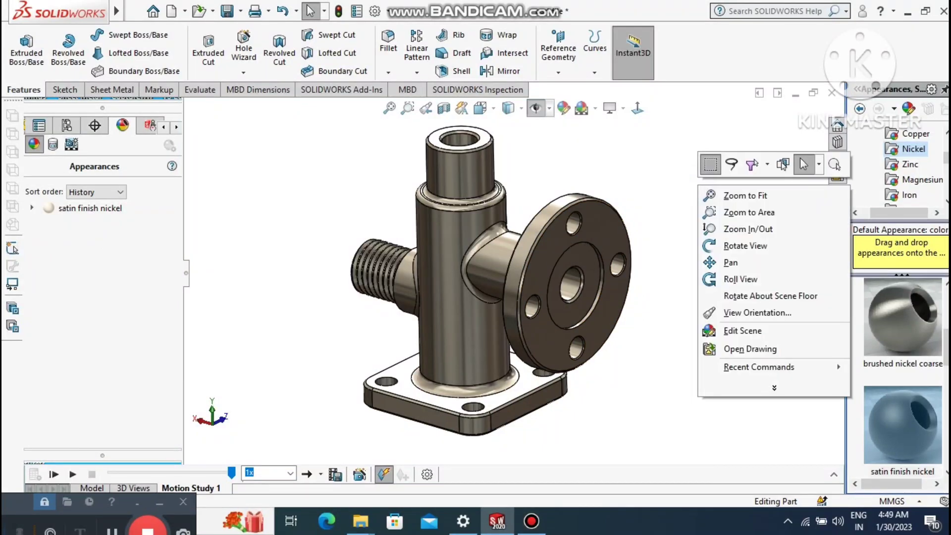
{"action": "left_click", "coordinate": [730, 231]}
{"action": "left_click_drag", "start_coordinate": [632, 238], "coordinate": [632, 209]}
{"action": "right_click", "coordinate": [687, 206]}
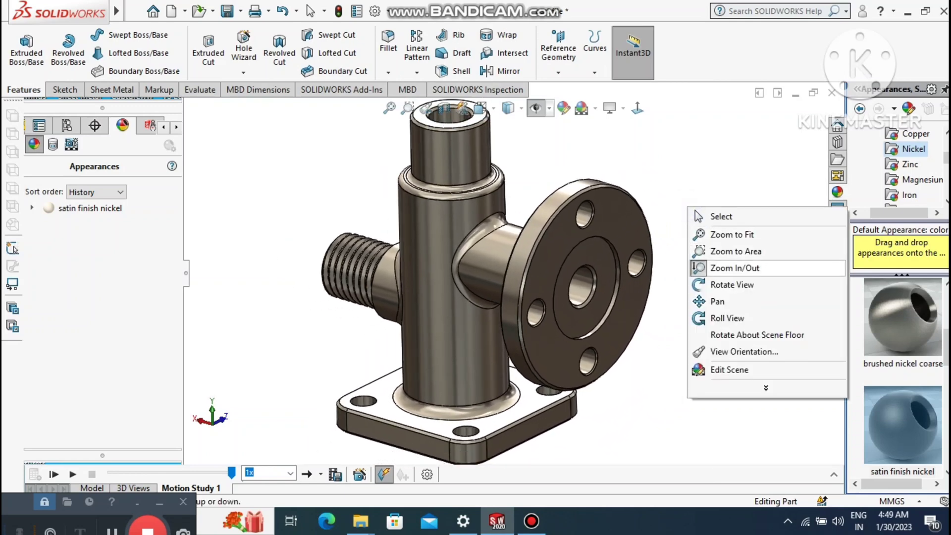
{"action": "left_click", "coordinate": [716, 284]}
{"action": "left_click_drag", "start_coordinate": [703, 285], "coordinate": [544, 277]}
{"action": "middle_click_drag", "start_coordinate": [545, 277], "coordinate": [762, 292]}
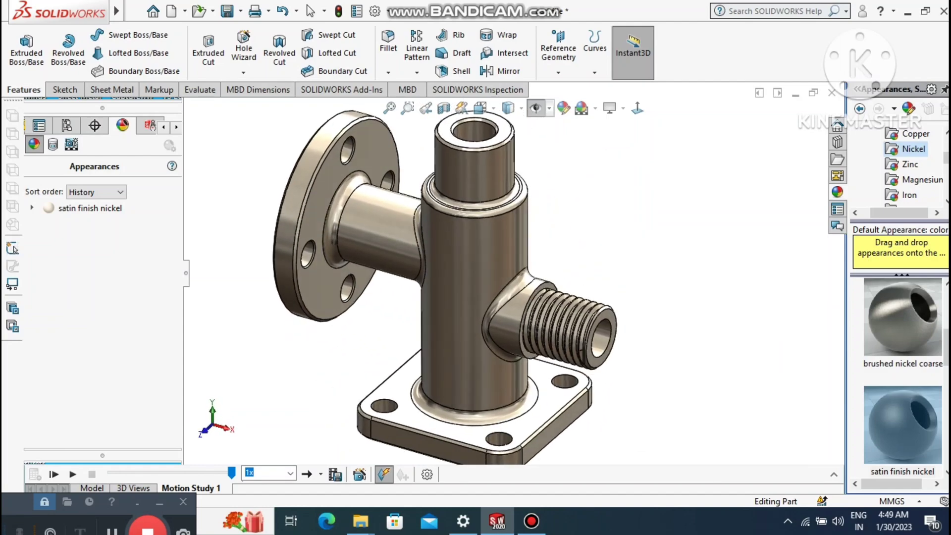
Inspect the valve body's interior with a Front Plane section view, and restore the full model view.
{"action": "left_click", "coordinate": [443, 107]}
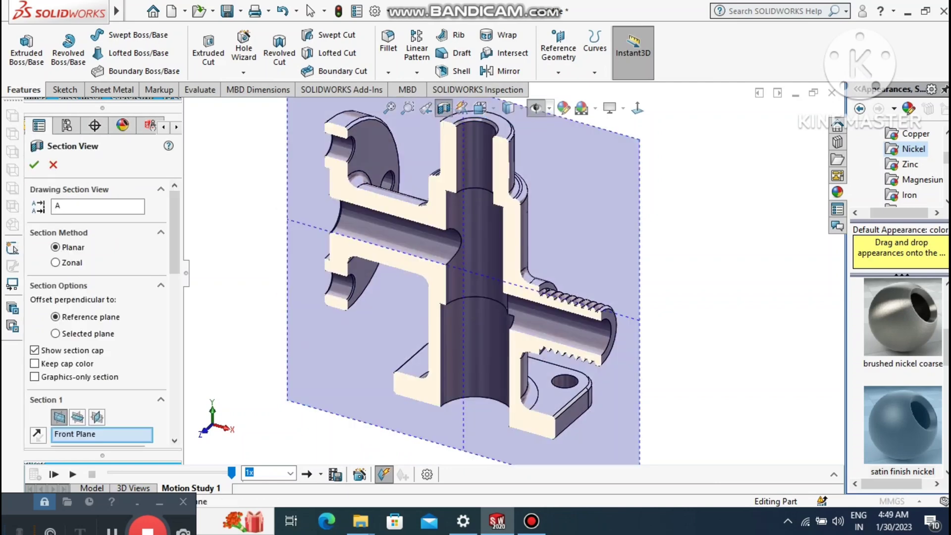
{"action": "left_click", "coordinate": [34, 164]}
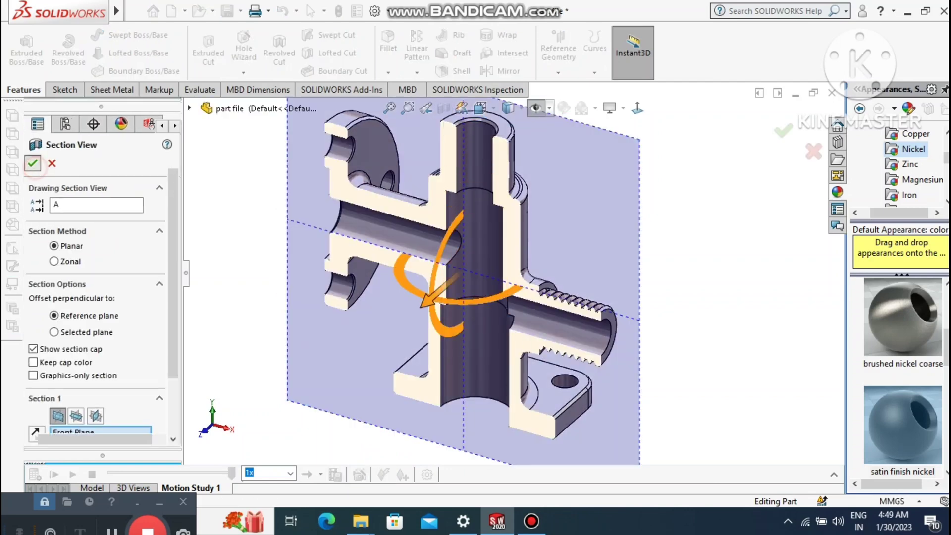
{"action": "middle_click_drag", "start_coordinate": [560, 327], "coordinate": [517, 297]}
{"action": "middle_click_drag", "start_coordinate": [409, 284], "coordinate": [391, 283]}
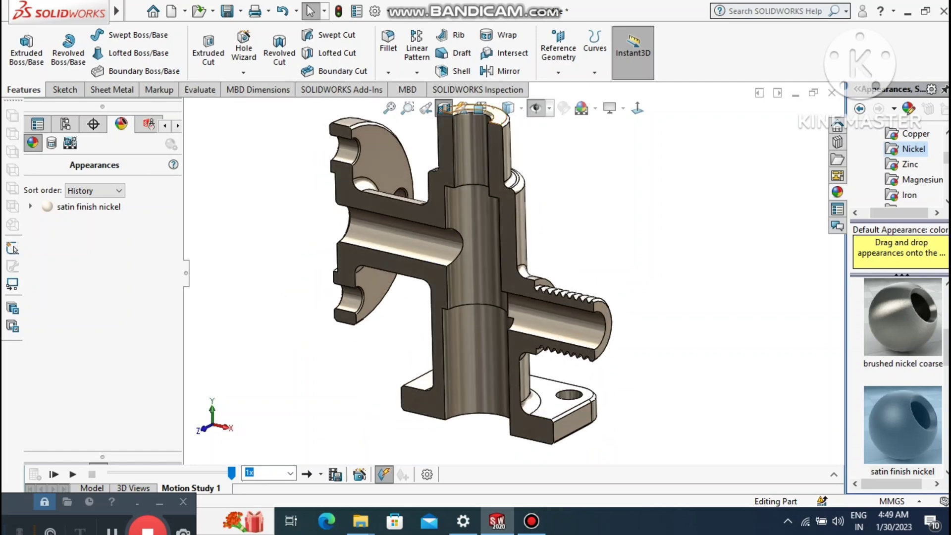
{"action": "left_click", "coordinate": [443, 108]}
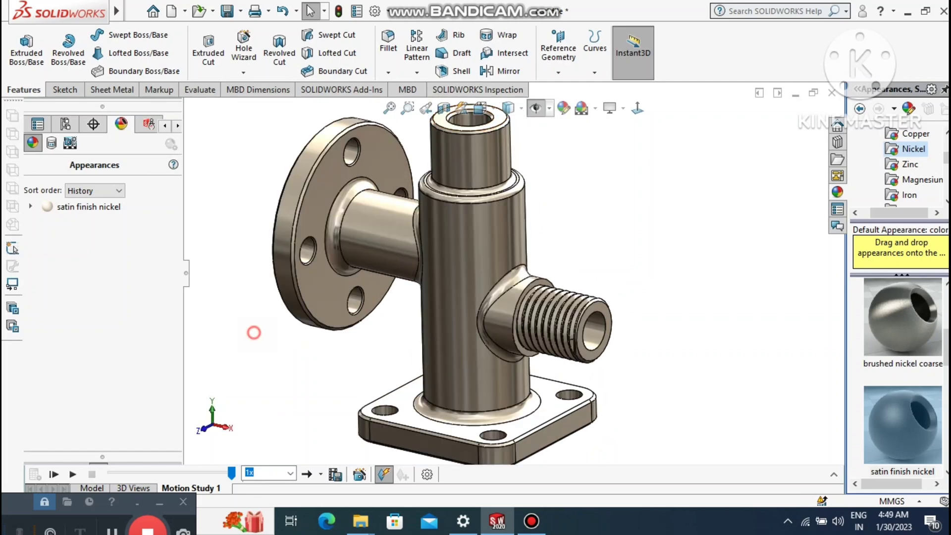
{"action": "mouse_move", "coordinate": [60, 11]}
{"action": "right_click", "coordinate": [636, 124]}
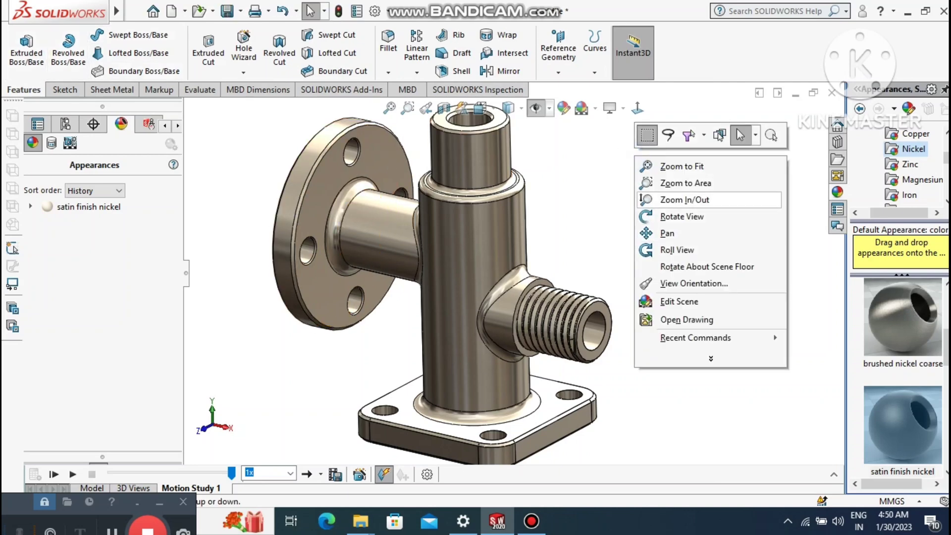
{"action": "left_click", "coordinate": [679, 204]}
{"action": "mouse_move", "coordinate": [648, 210]}
{"action": "left_mouse_down"}
{"action": "mouse_move", "coordinate": [648, 247]}
{"action": "mouse_move", "coordinate": [648, 229]}
{"action": "left_mouse_up"}
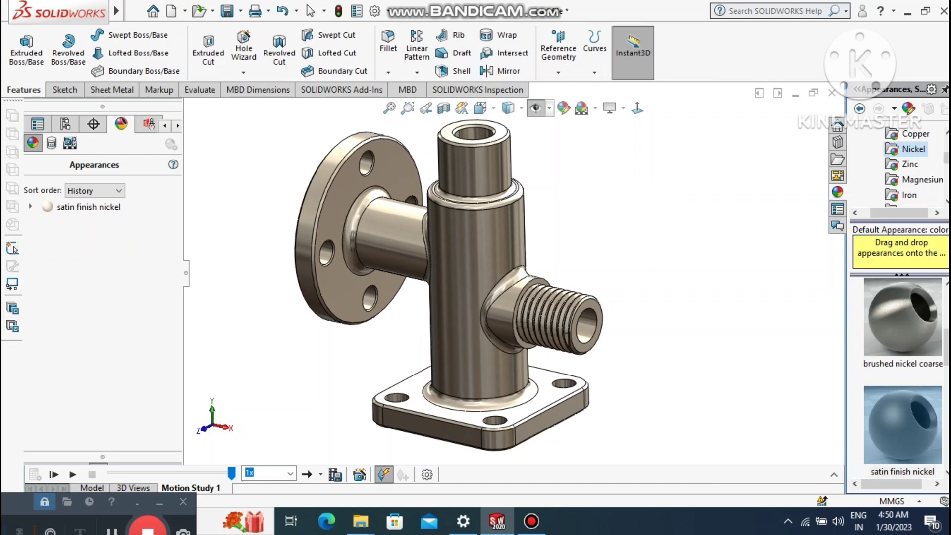
Create a new part document.
{"action": "mouse_move", "coordinate": [74, 12]}
{"action": "left_click", "coordinate": [135, 11]}
{"action": "left_click", "coordinate": [138, 33]}
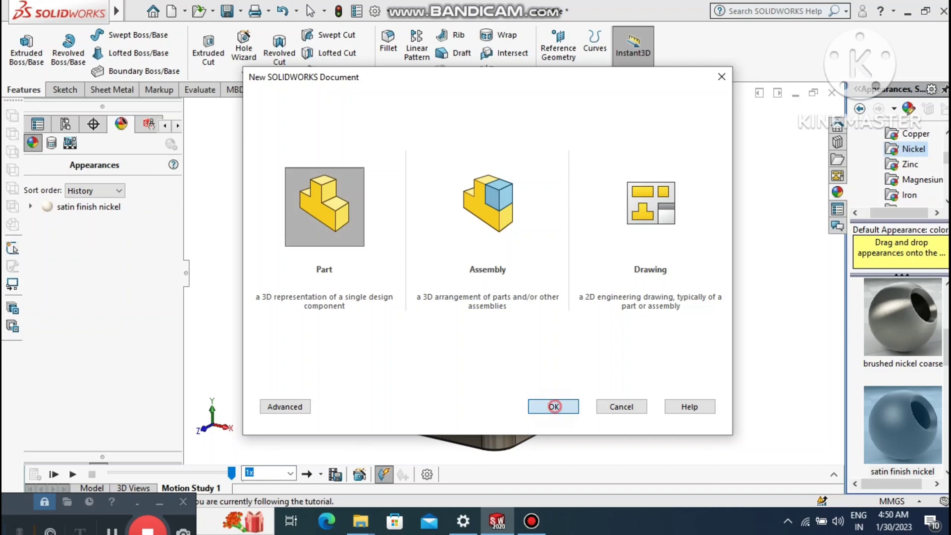
{"action": "left_click", "coordinate": [554, 407]}
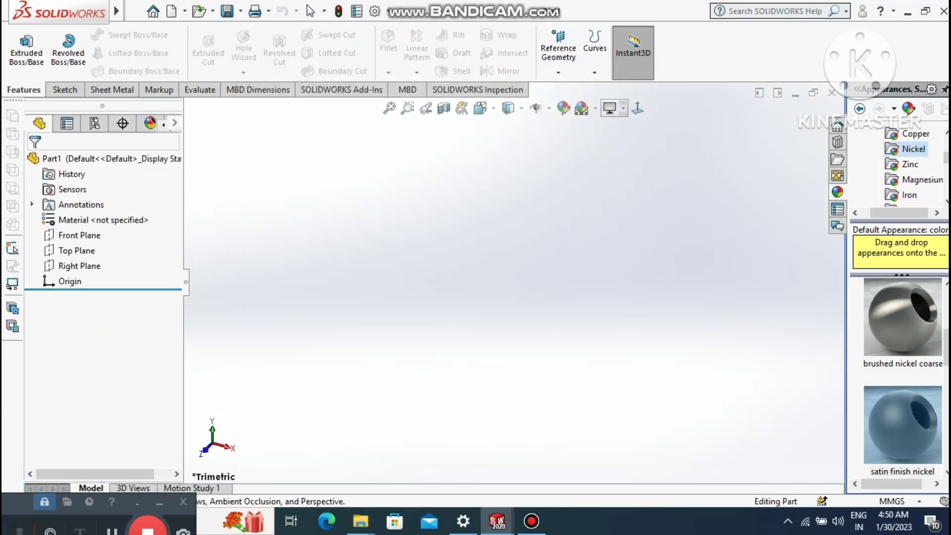
Apply a plain white scene to the new part and set its units to MMGS.
{"action": "left_click", "coordinate": [622, 108]}
{"action": "left_click", "coordinate": [595, 108]}
{"action": "left_click", "coordinate": [597, 144]}
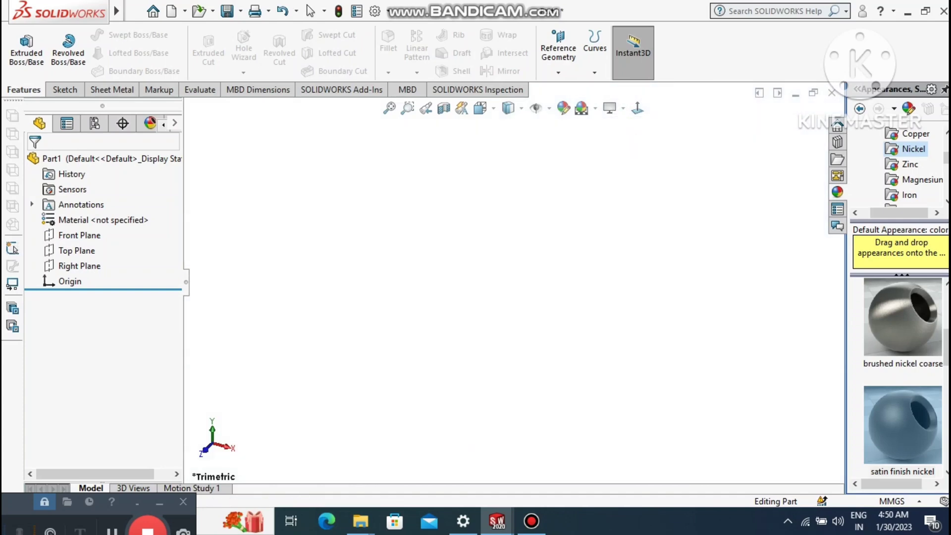
{"action": "right_click", "coordinate": [582, 218]}
{"action": "left_click", "coordinate": [604, 278]}
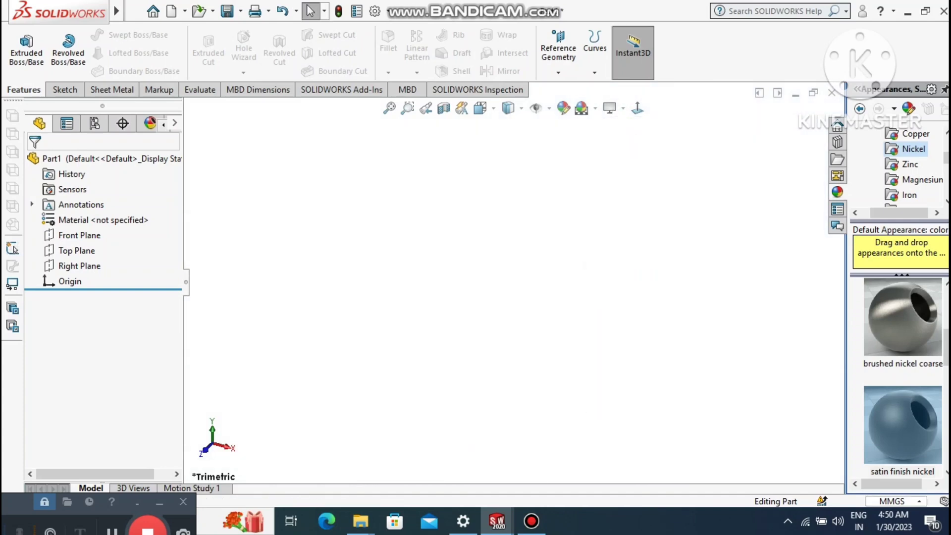
{"action": "left_click", "coordinate": [892, 501]}
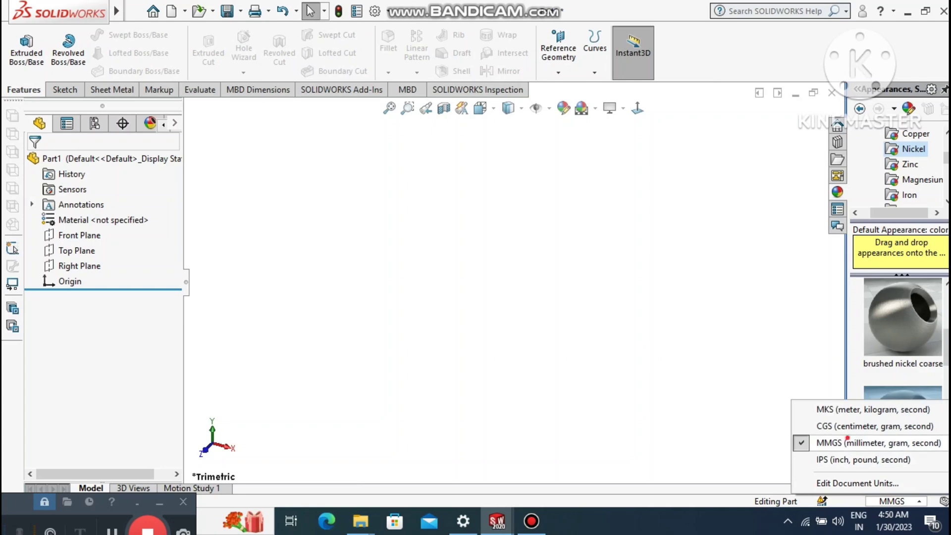
{"action": "left_click", "coordinate": [871, 442]}
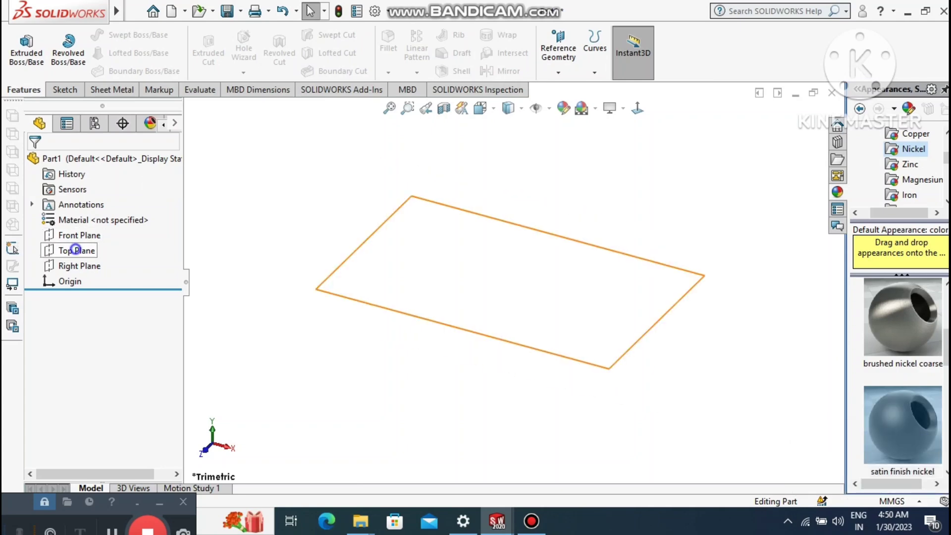
Sketch a center rectangle about 166 mm wide on the Top Plane, centred on the origin.
{"action": "right_click", "coordinate": [75, 251]}
{"action": "left_click", "coordinate": [87, 228]}
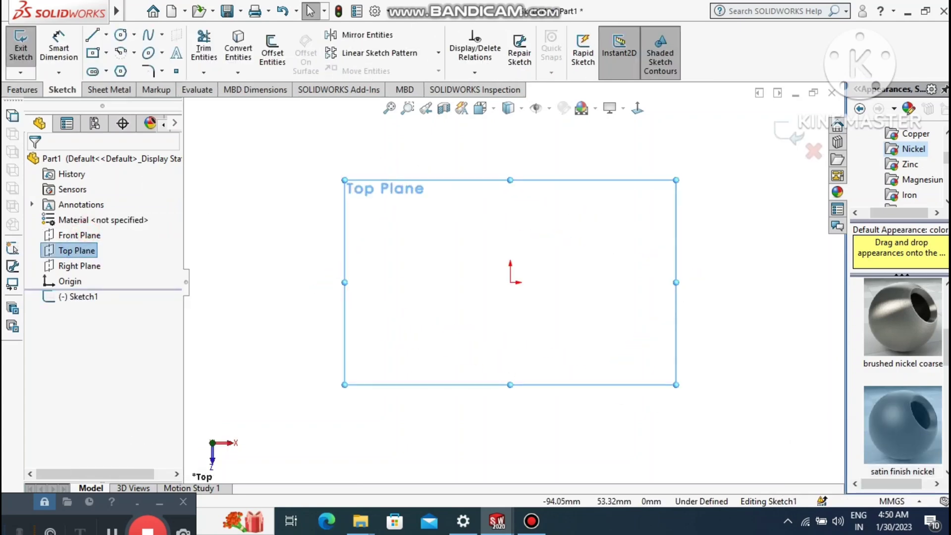
{"action": "left_click", "coordinate": [93, 53]}
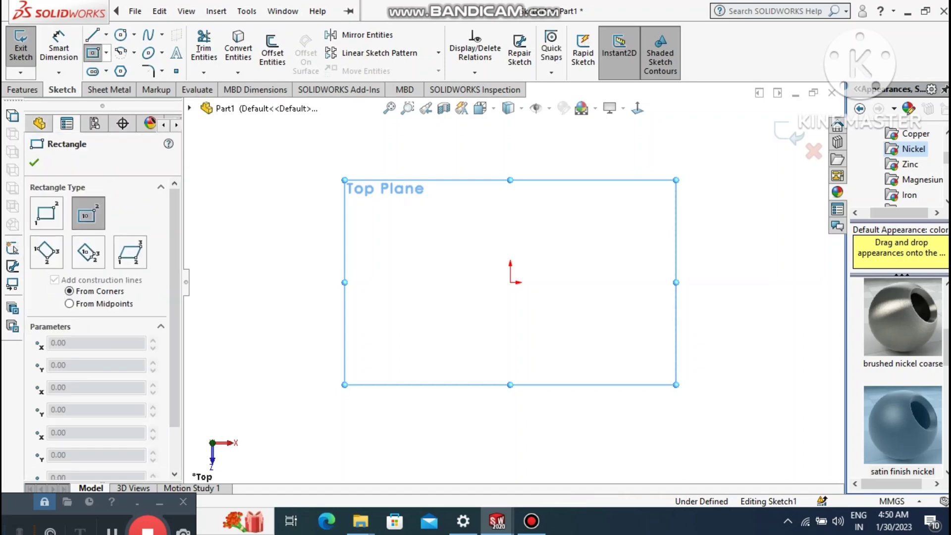
{"action": "left_click", "coordinate": [106, 52]}
{"action": "left_click", "coordinate": [113, 88]}
{"action": "key", "text": "Escape"}
{"action": "left_click", "coordinate": [106, 52]}
{"action": "left_click", "coordinate": [119, 70]}
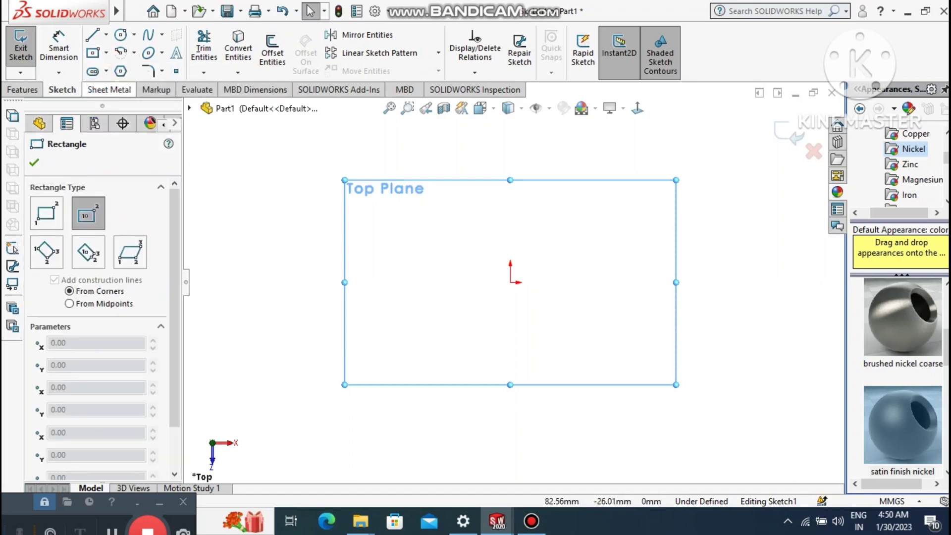
{"action": "left_click", "coordinate": [510, 282]}
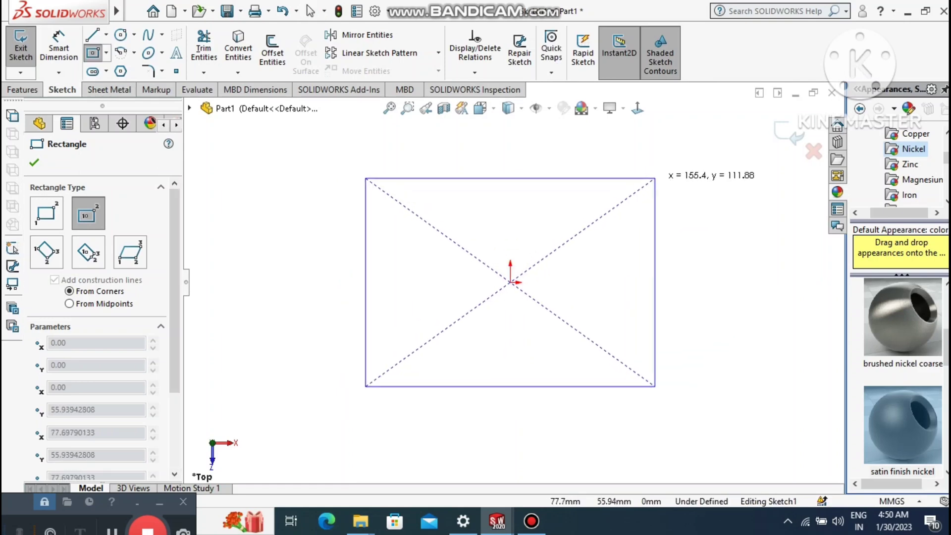
{"action": "left_click", "coordinate": [665, 178]}
{"action": "key", "text": "Escape"}
Dimension the rectangle's horizontal side as 70 mm.
{"action": "left_click", "coordinate": [58, 47]}
{"action": "left_click", "coordinate": [548, 177]}
{"action": "left_click", "coordinate": [498, 145]}
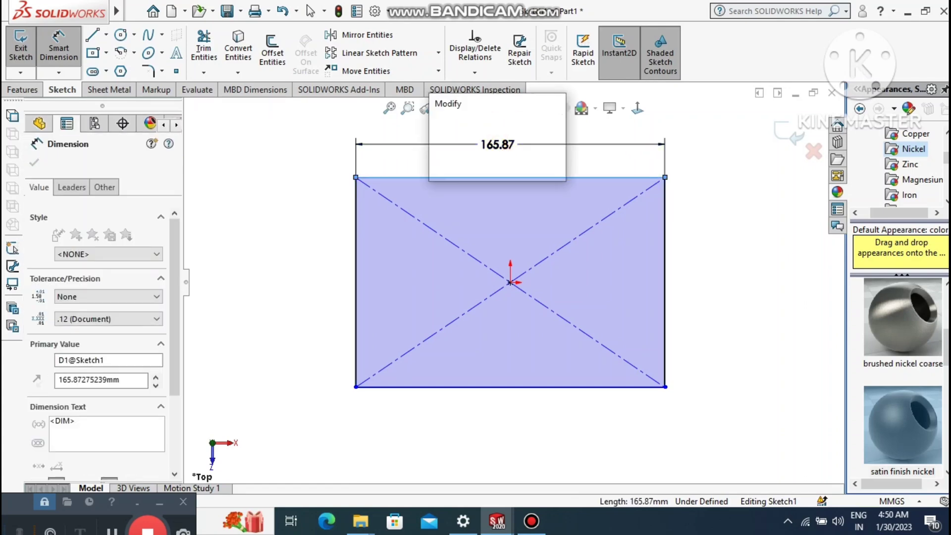
{"action": "type", "text": "70"}
{"action": "key", "text": "Return"}
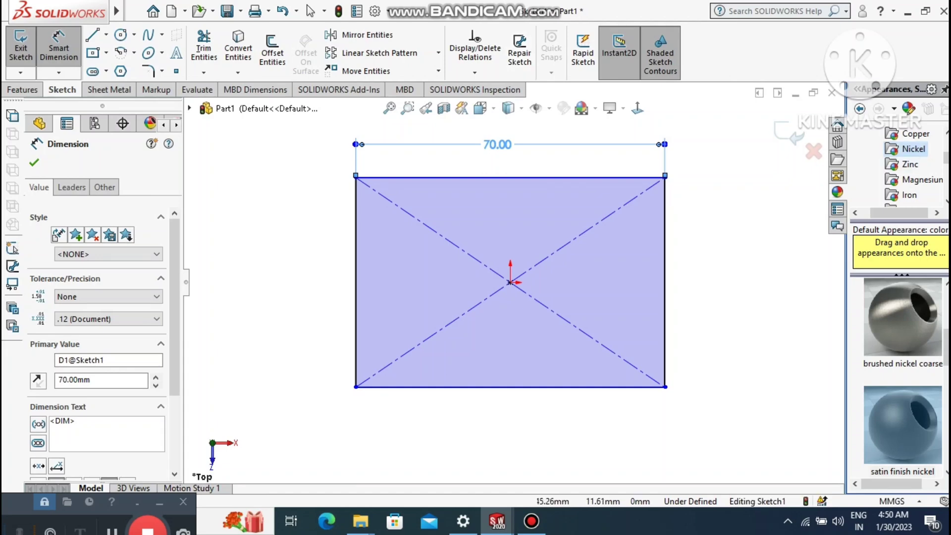
Dimension the rectangle's vertical side as 70 mm.
{"action": "left_click", "coordinate": [712, 219]}
{"action": "left_click", "coordinate": [664, 213]}
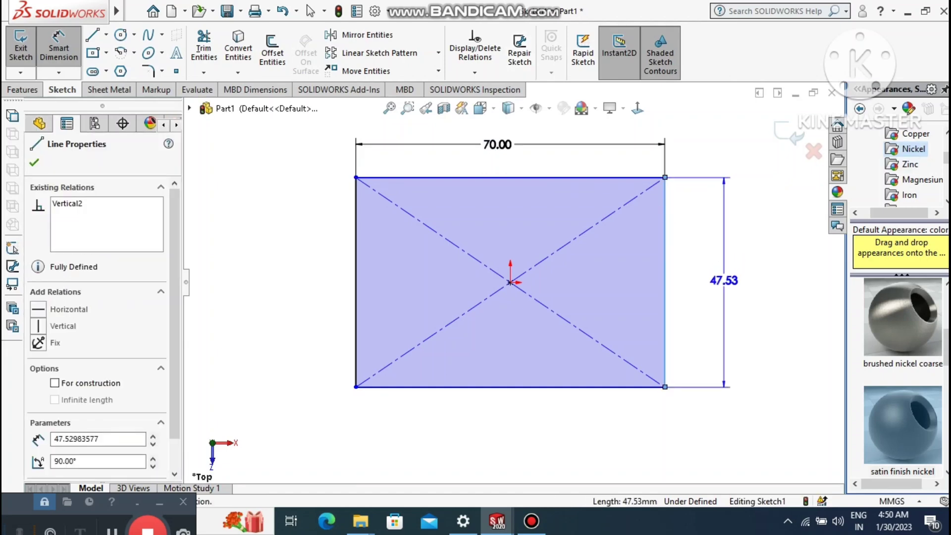
{"action": "left_click", "coordinate": [723, 281]}
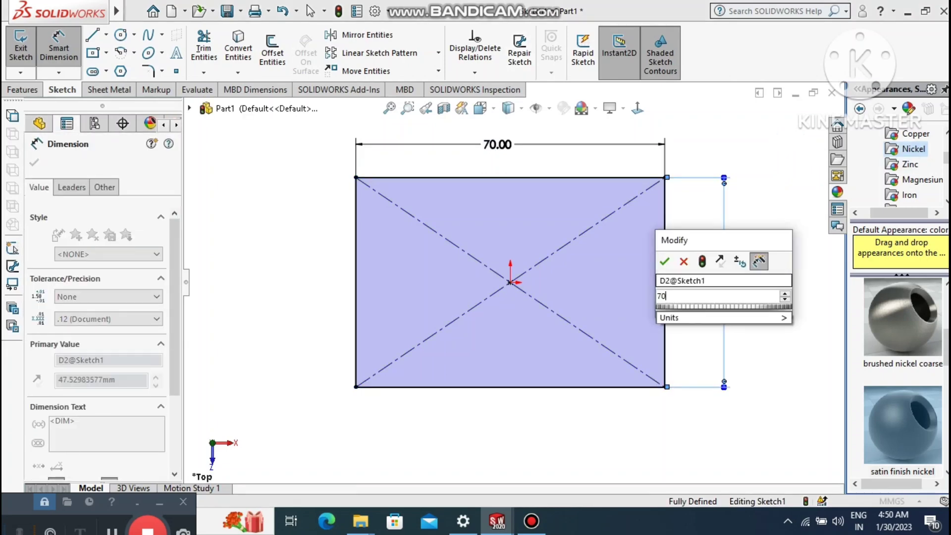
{"action": "key", "text": "Return"}
{"action": "key", "text": "Return"}
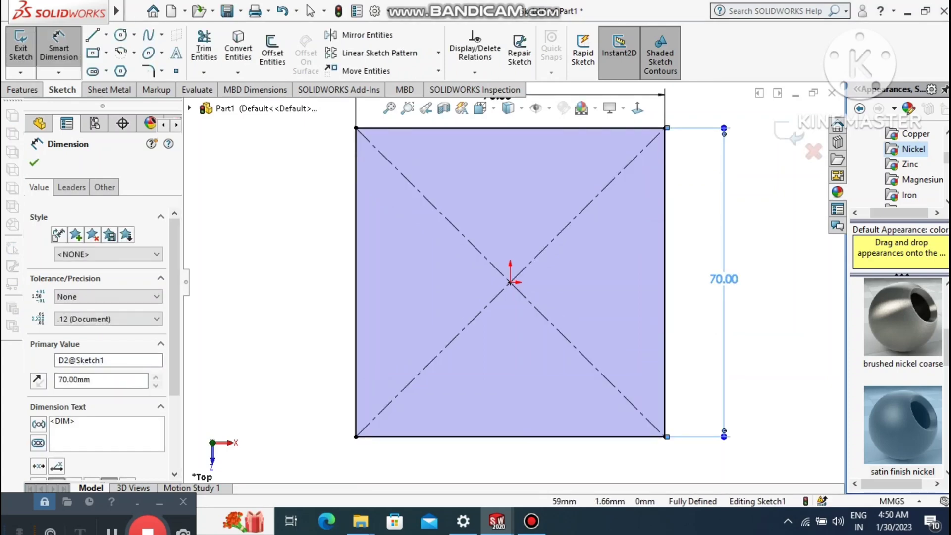
{"action": "left_click", "coordinate": [389, 108]}
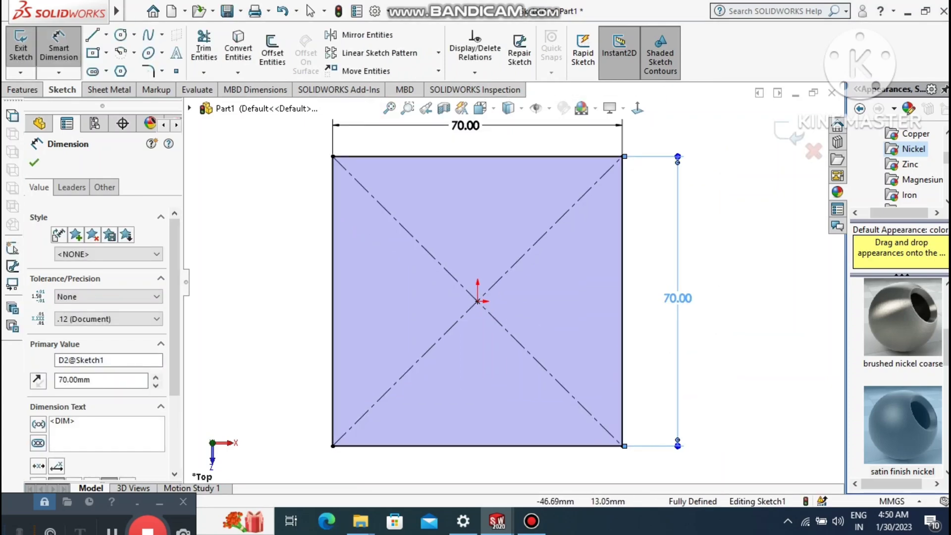
{"action": "key", "text": "Escape"}
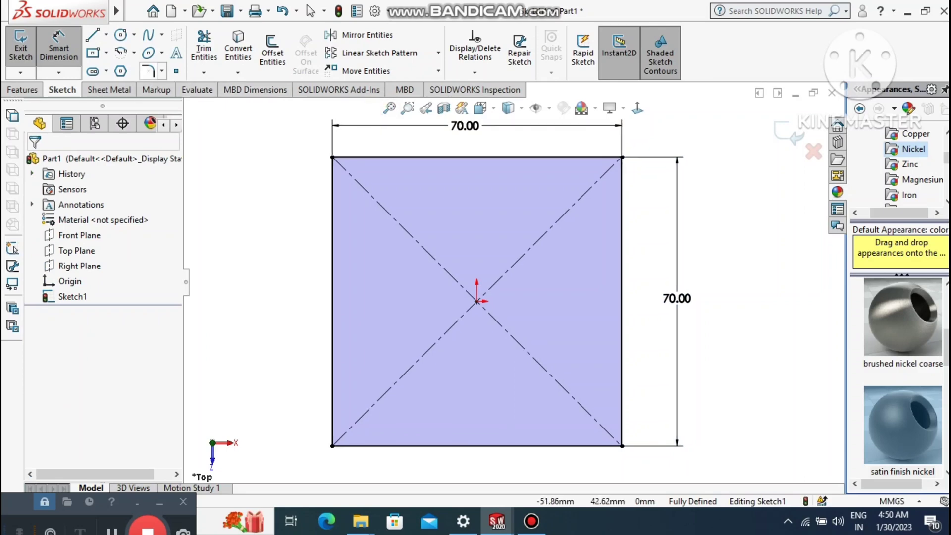
Round all four corners of the square with 10 mm sketch fillets.
{"action": "left_click", "coordinate": [149, 71]}
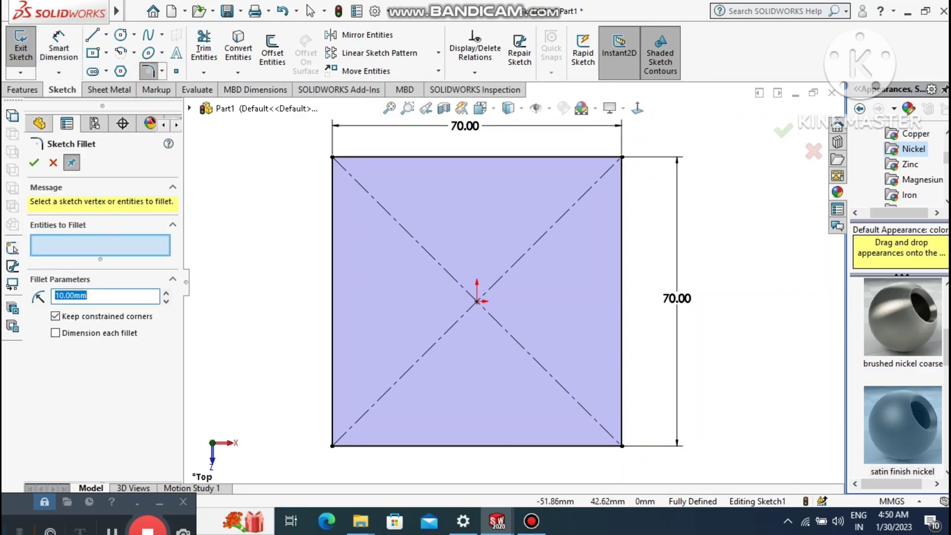
{"action": "left_click_drag", "start_coordinate": [666, 466], "coordinate": [267, 130]}
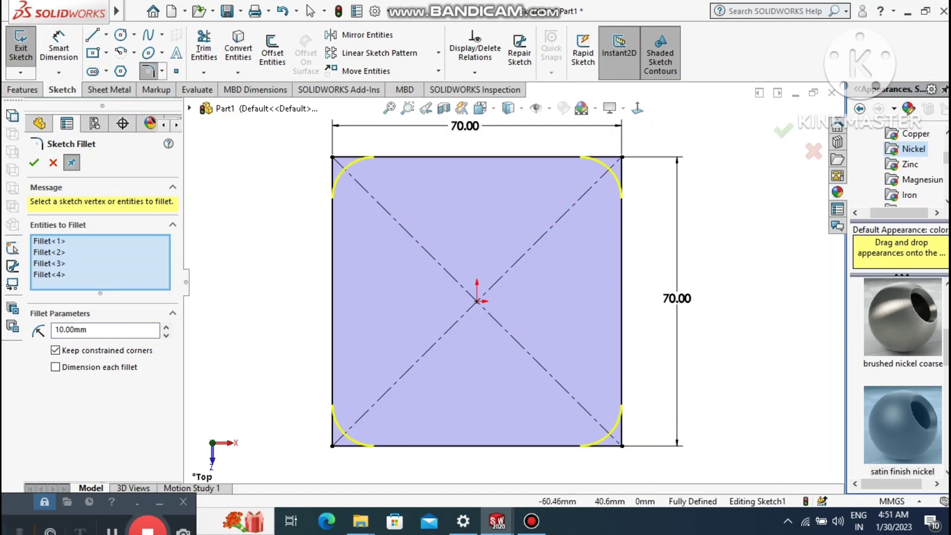
{"action": "left_click", "coordinate": [33, 163]}
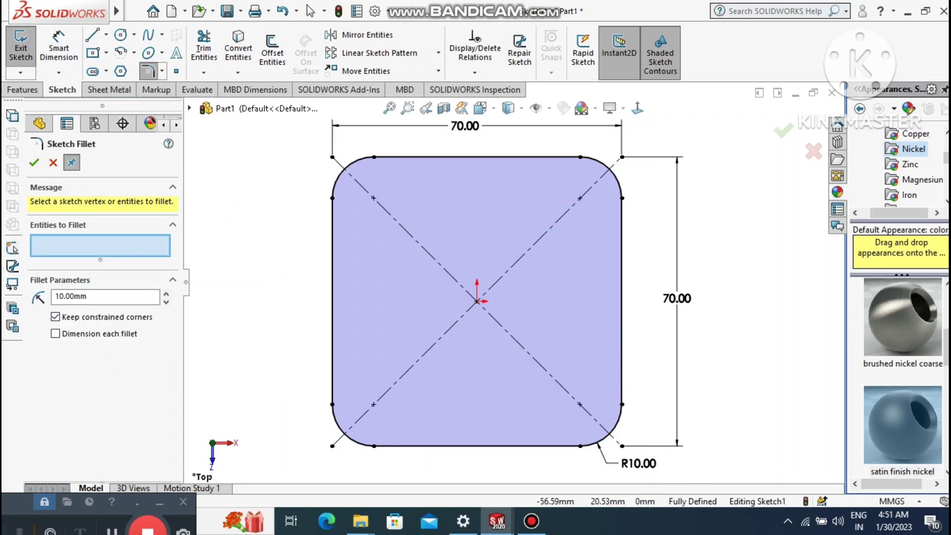
{"action": "left_click", "coordinate": [34, 162]}
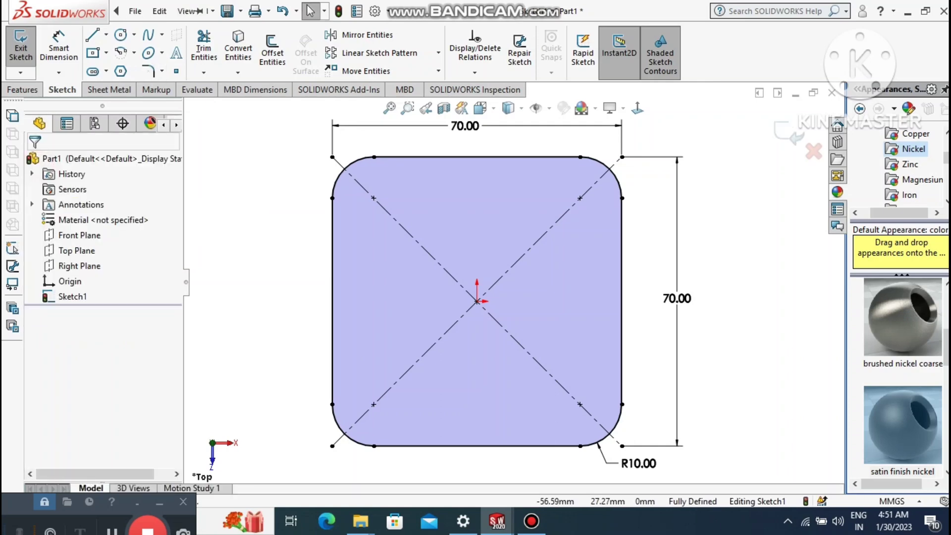
Sketch a circle centred on the origin and tangent to the sides of the rounded square.
{"action": "left_click", "coordinate": [121, 35]}
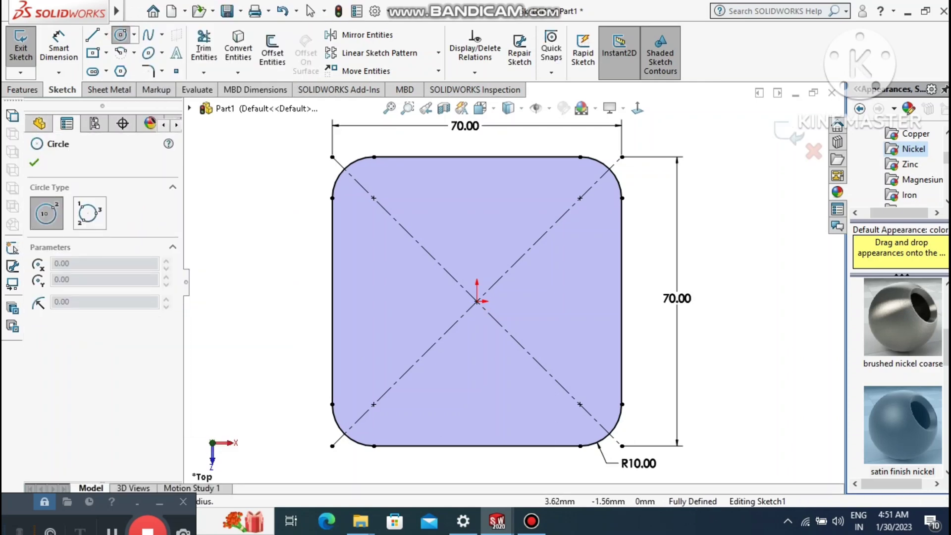
{"action": "left_click", "coordinate": [476, 301]}
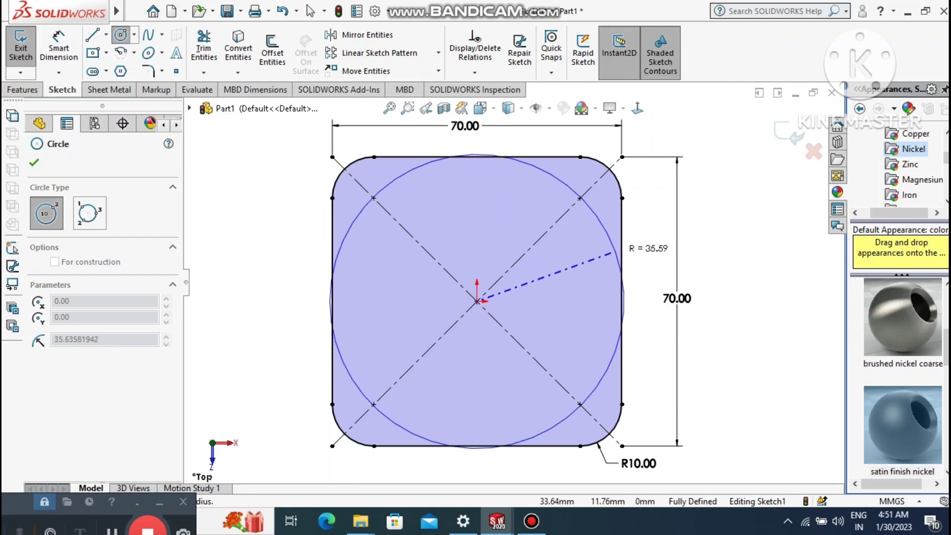
{"action": "left_click", "coordinate": [622, 269]}
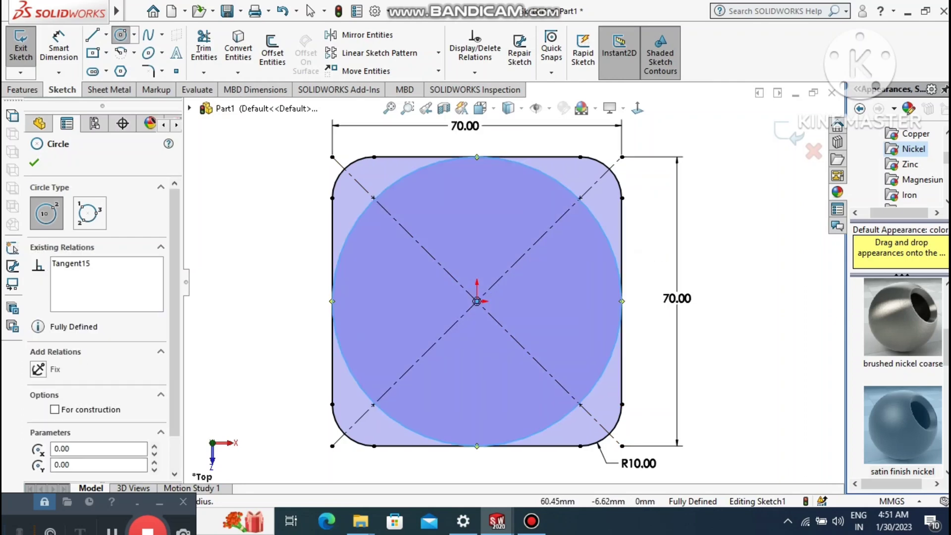
{"action": "key", "text": "Escape"}
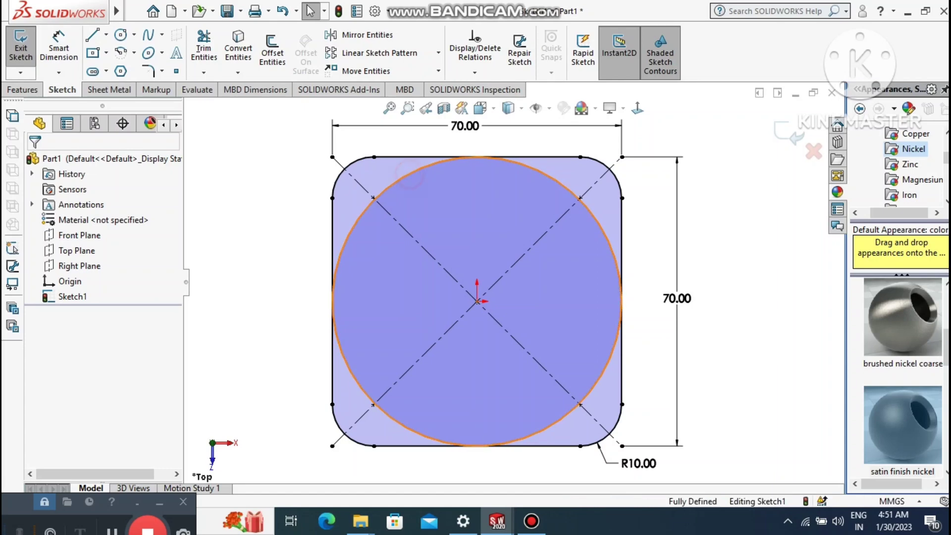
Convert the large circle tangent to the plate's sides into construction geometry.
{"action": "left_click", "coordinate": [410, 174]}
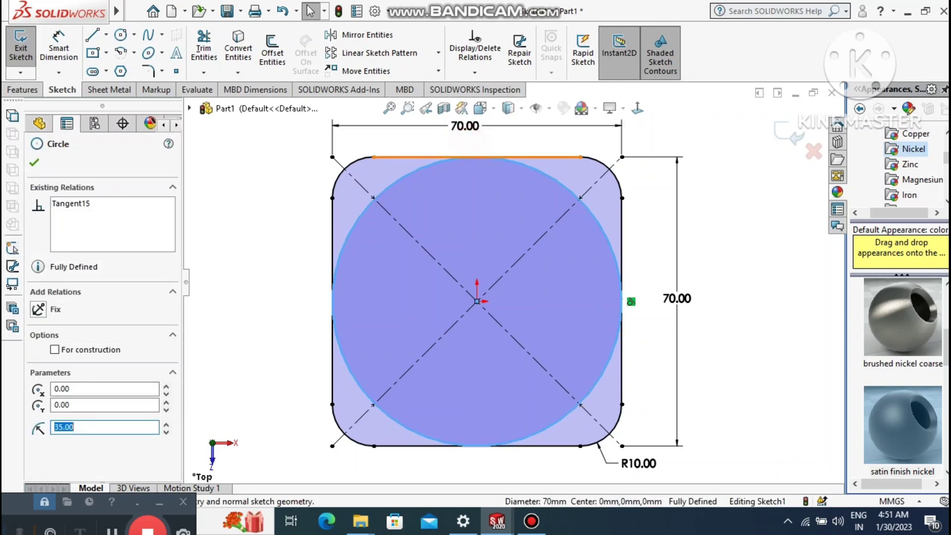
{"action": "left_click", "coordinate": [54, 350]}
{"action": "left_click", "coordinate": [231, 221]}
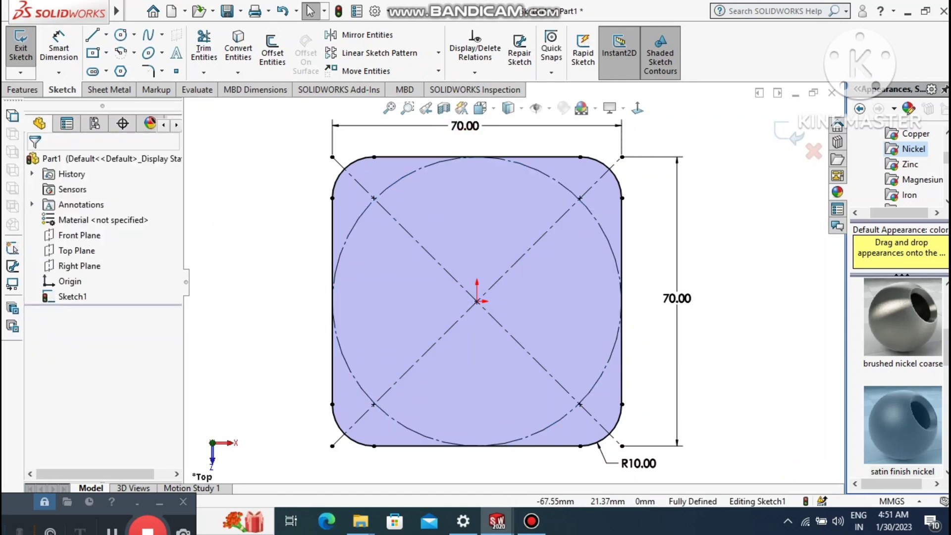
Sketch a circle about 3.9 mm in diameter where the construction circle crosses the diagonal near the plate's upper-right corner.
{"action": "left_click", "coordinate": [121, 35]}
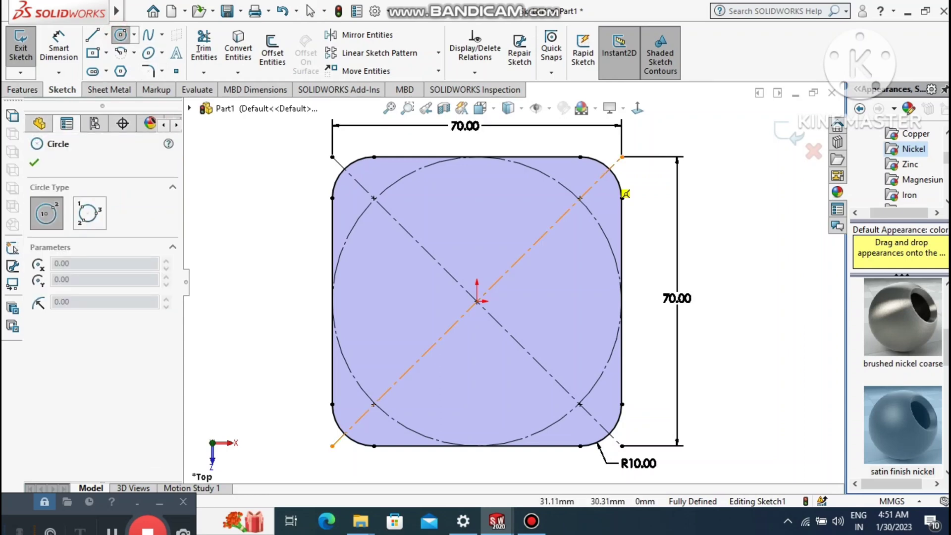
{"action": "scroll", "coordinate": [600, 219], "scroll_direction": "down", "scroll_amount": 10}
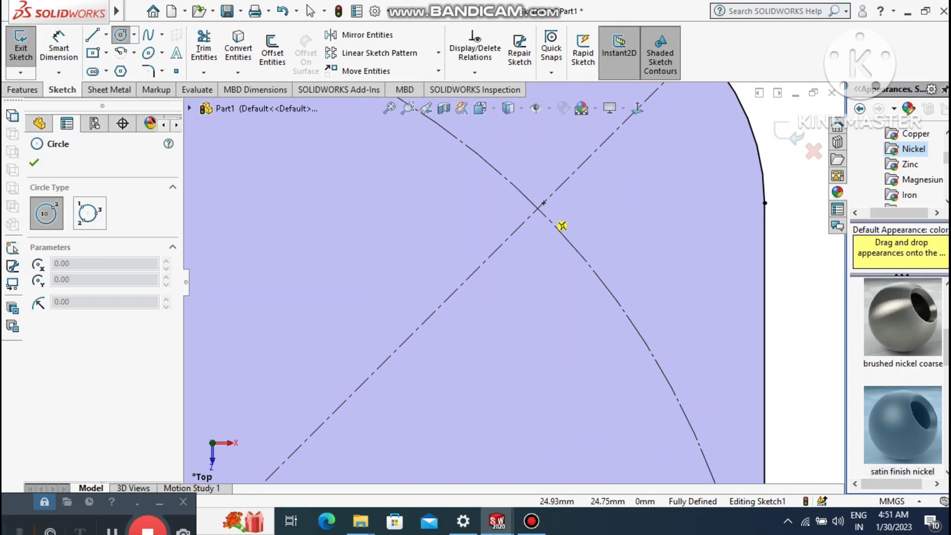
{"action": "left_click", "coordinate": [538, 208]}
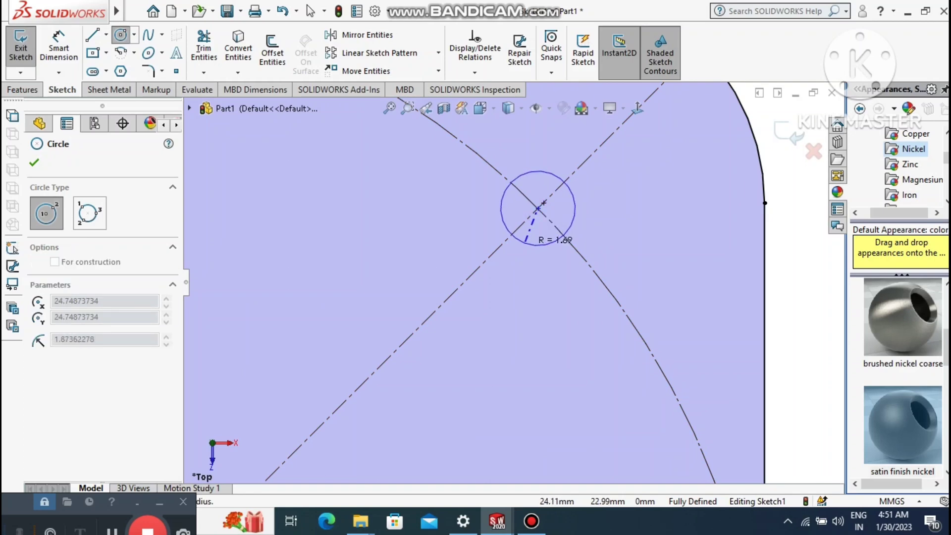
{"action": "left_click", "coordinate": [524, 247]}
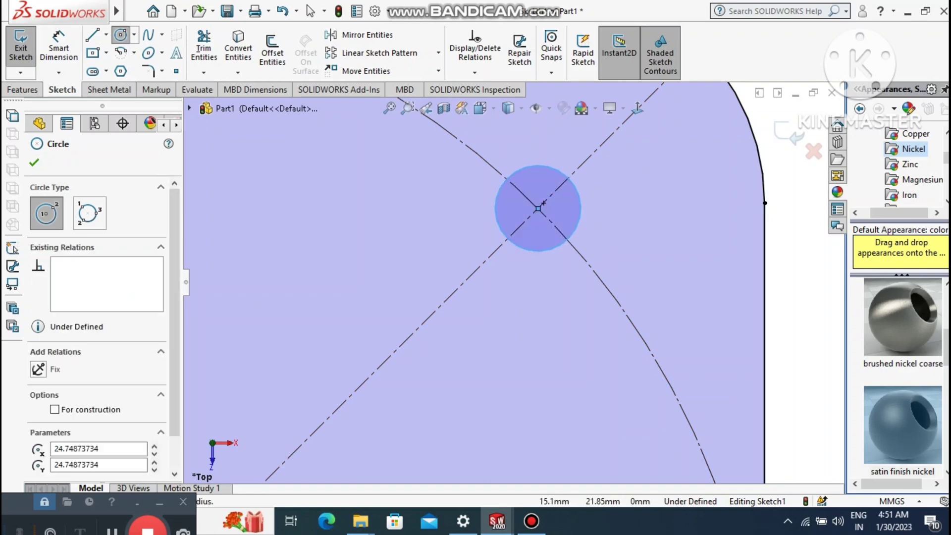
{"action": "key", "text": "Escape"}
Dimension the small corner circle's diameter as 10 mm.
{"action": "left_click", "coordinate": [389, 108]}
{"action": "left_click", "coordinate": [59, 47]}
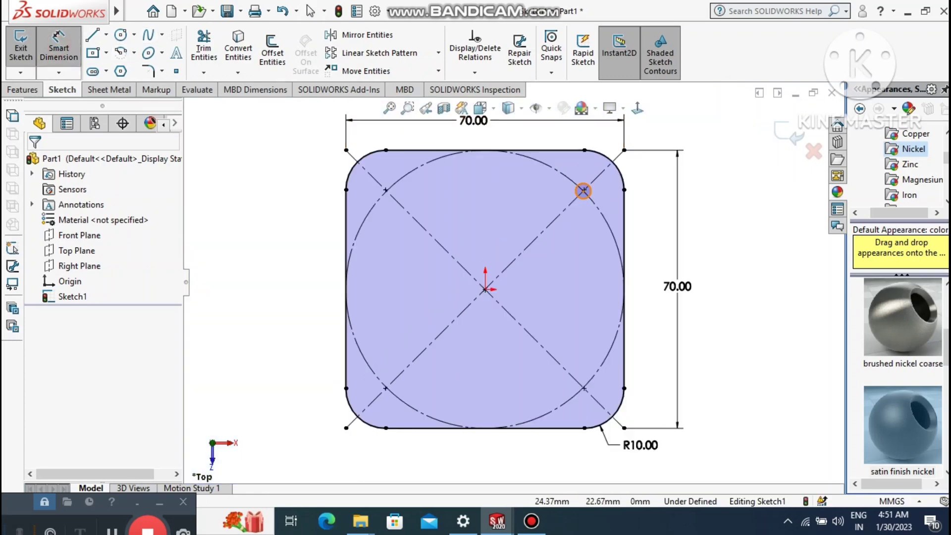
{"action": "left_click", "coordinate": [583, 191]}
{"action": "left_click", "coordinate": [564, 274]}
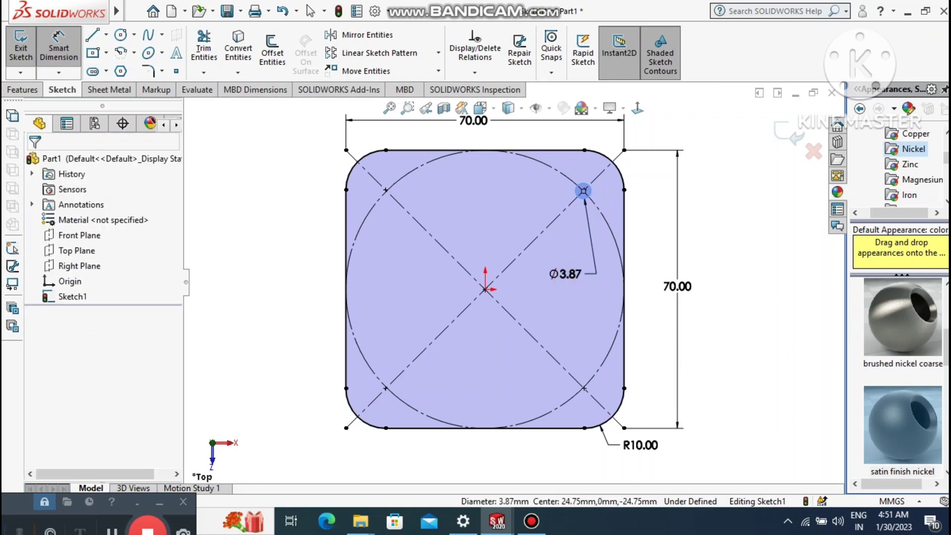
{"action": "type", "text": "10"}
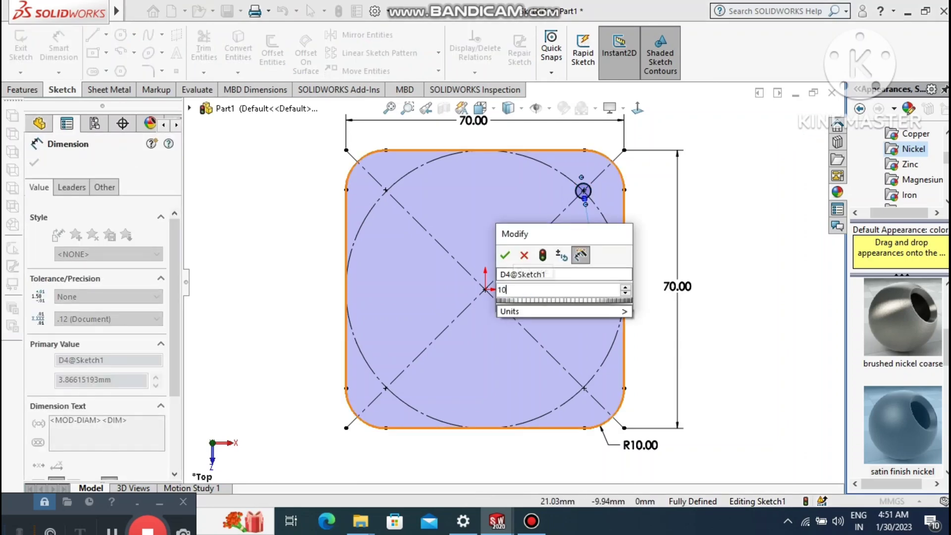
{"action": "key", "text": "Return"}
{"action": "key", "text": "Escape"}
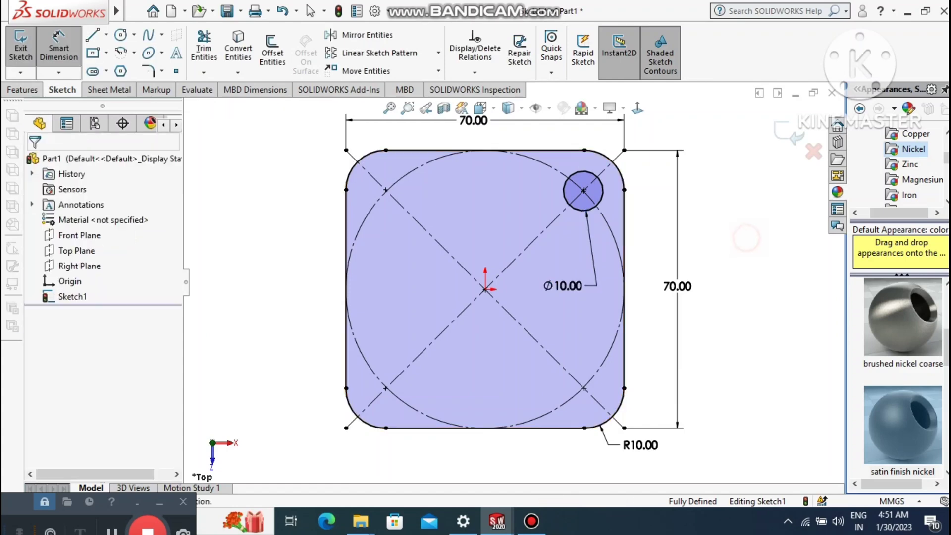
Create a circular sketch pattern of the 10 mm circle around the origin with 4 equally spaced instances over 360 degrees.
{"action": "left_click", "coordinate": [438, 53]}
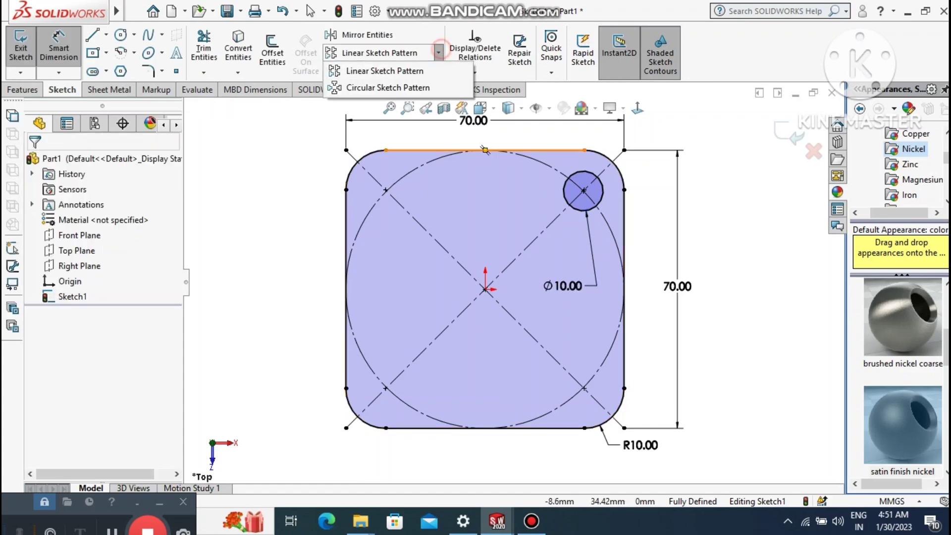
{"action": "left_click", "coordinate": [372, 79]}
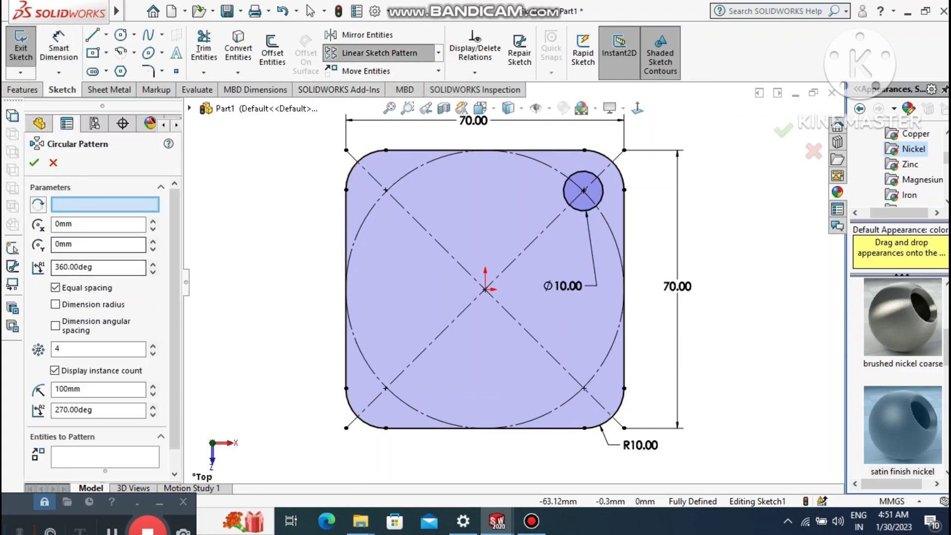
{"action": "left_click", "coordinate": [485, 290]}
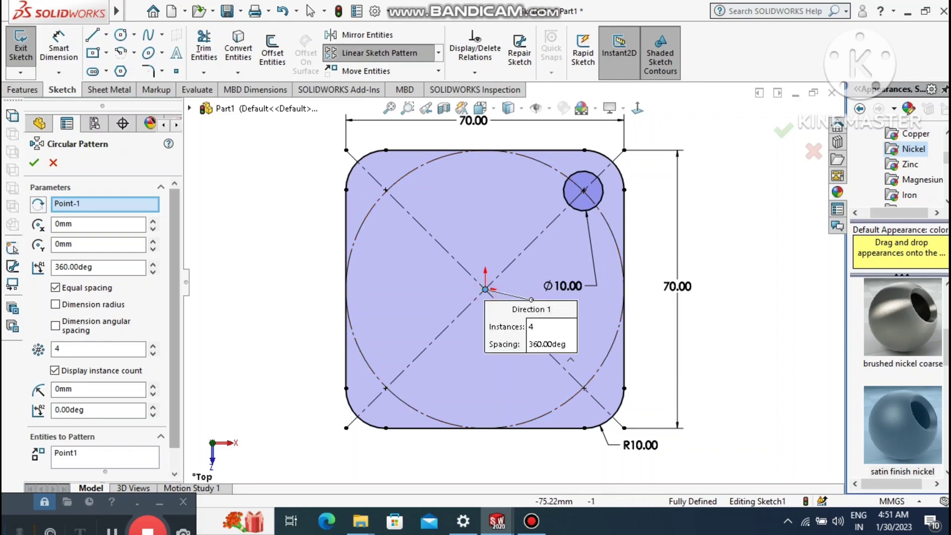
{"action": "left_click_drag", "start_coordinate": [176, 303], "coordinate": [175, 323]}
{"action": "left_click", "coordinate": [100, 436]}
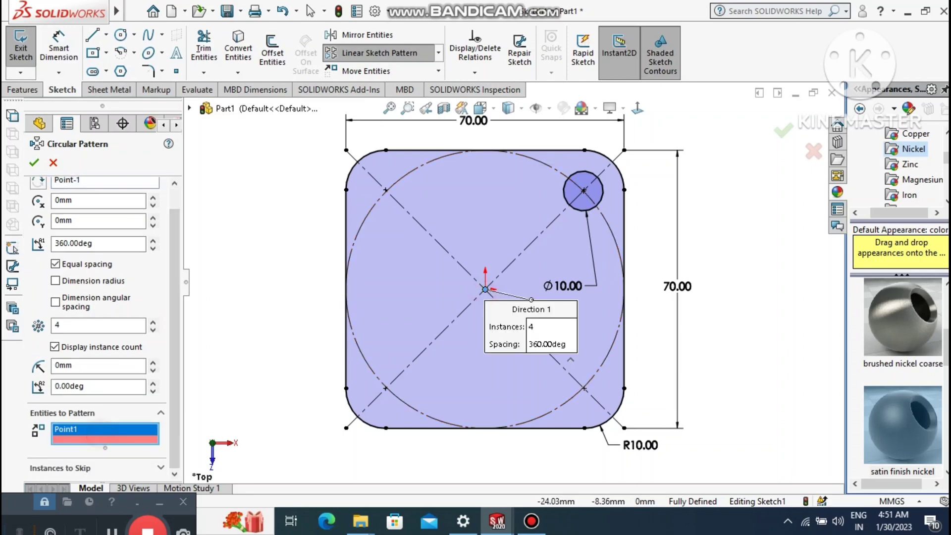
{"action": "left_click", "coordinate": [597, 176]}
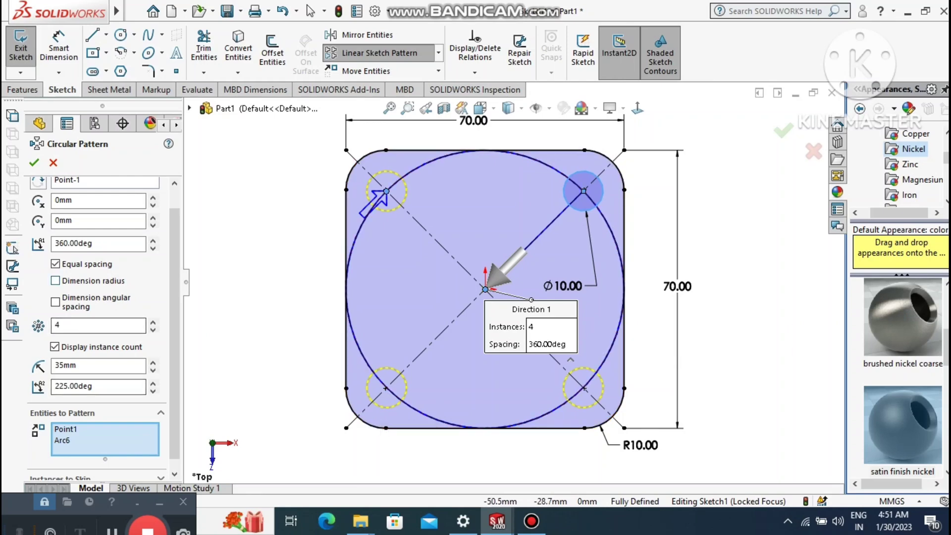
{"action": "left_click", "coordinate": [153, 322]}
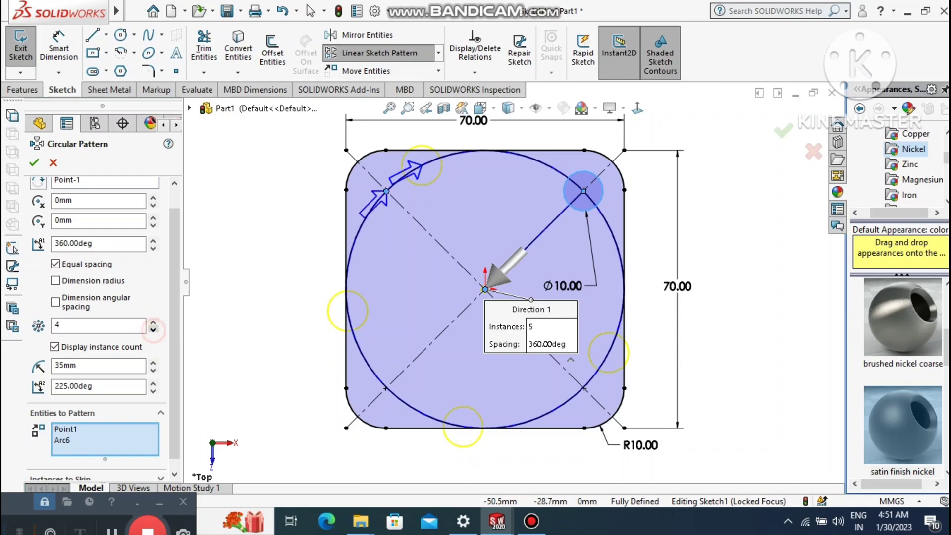
{"action": "left_click", "coordinate": [33, 162]}
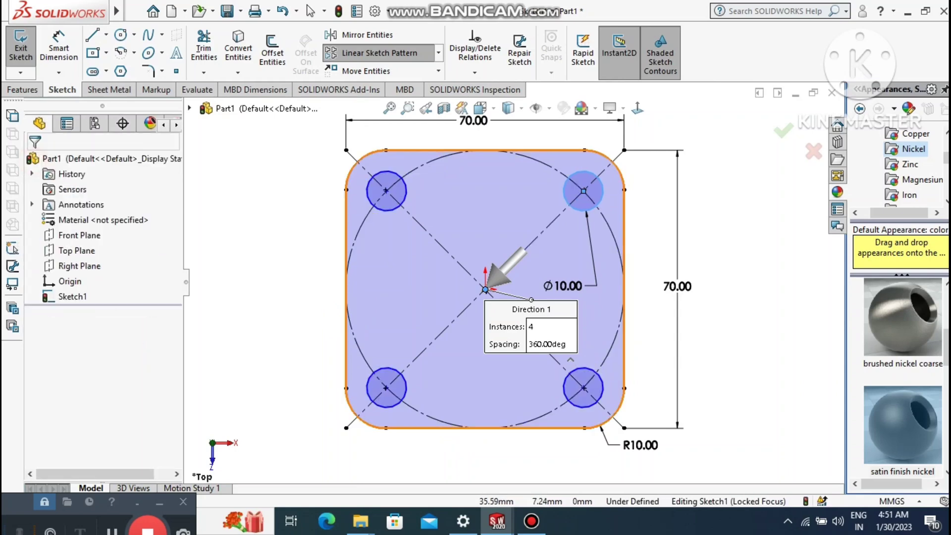
{"action": "left_click", "coordinate": [727, 234]}
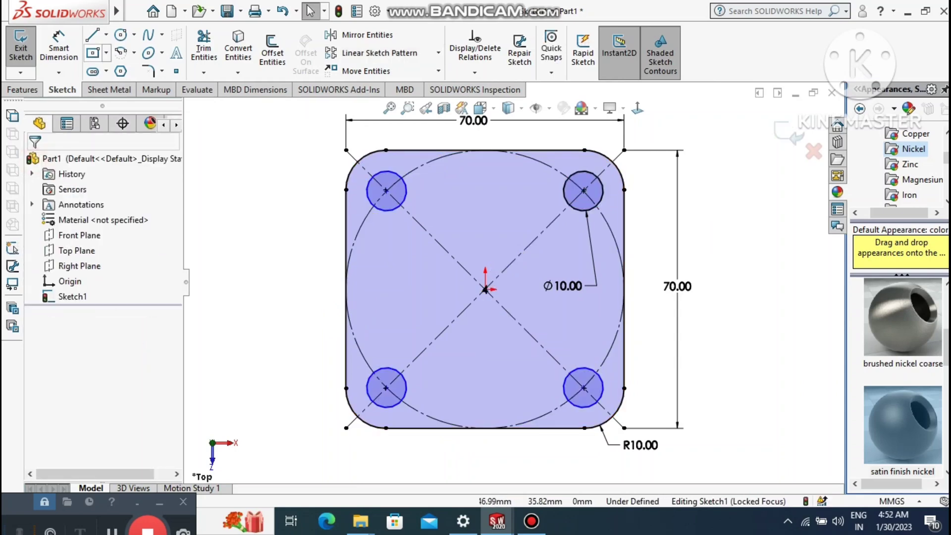
Extrude the rounded square sketch with its four holes as a 10 mm blind boss.
{"action": "left_click", "coordinate": [23, 90]}
{"action": "left_click", "coordinate": [26, 50]}
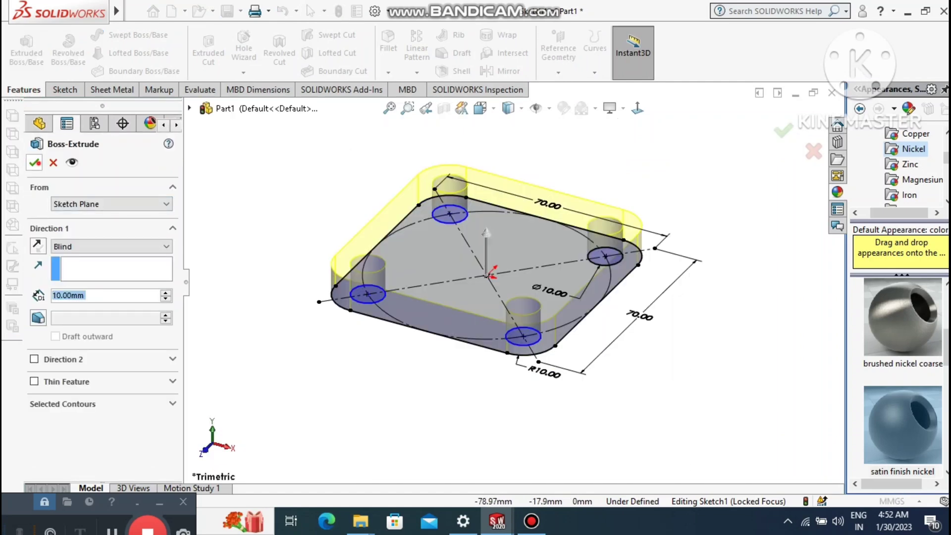
{"action": "left_click", "coordinate": [34, 162]}
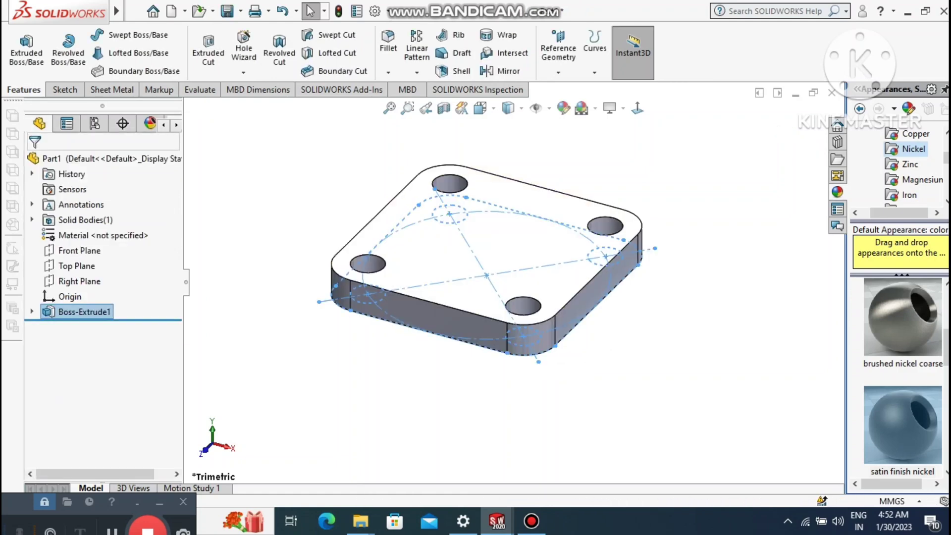
Start a sketch on the plate's top face and draw a circle about 39.5 mm in diameter centred on the origin.
{"action": "right_click", "coordinate": [487, 229]}
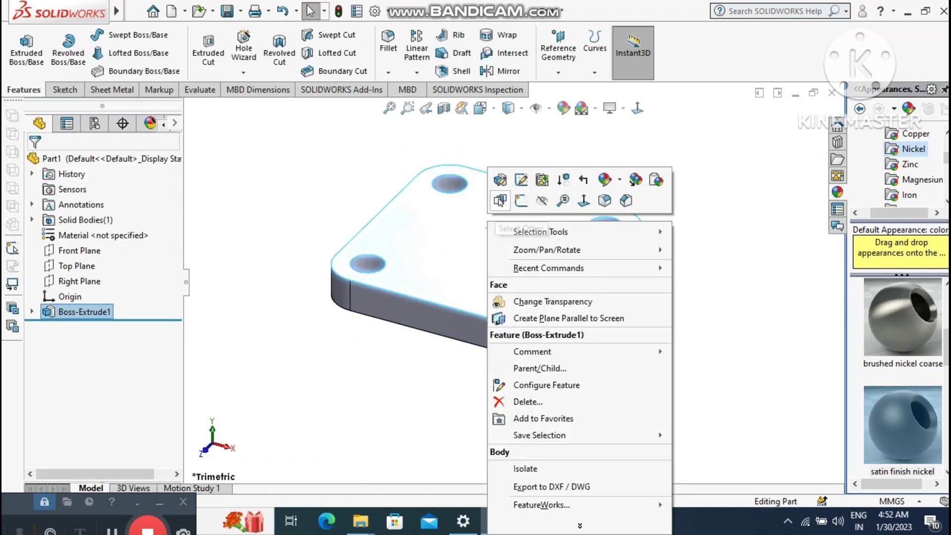
{"action": "left_click", "coordinate": [520, 200]}
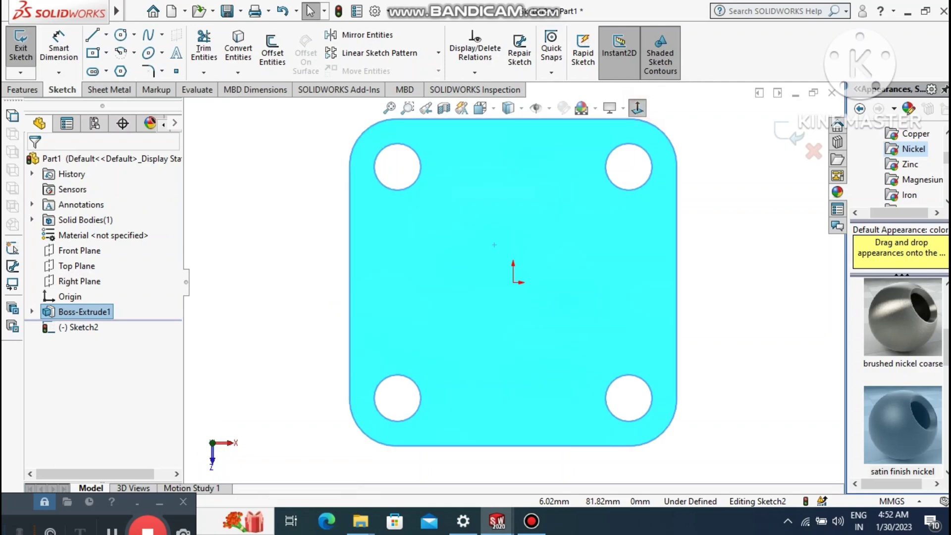
{"action": "left_click", "coordinate": [785, 267]}
{"action": "left_click", "coordinate": [121, 34]}
{"action": "left_click", "coordinate": [513, 282]}
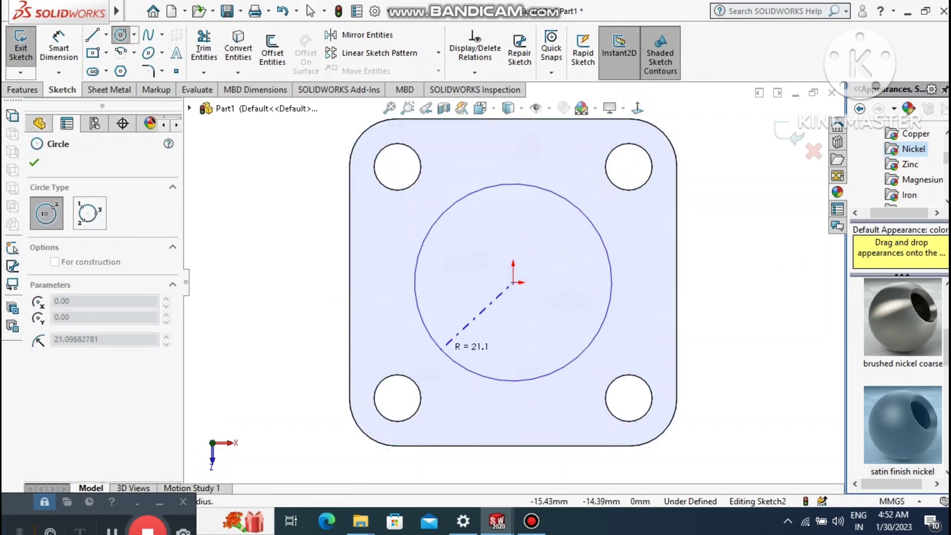
{"action": "left_click", "coordinate": [445, 341]}
{"action": "key", "text": "Escape"}
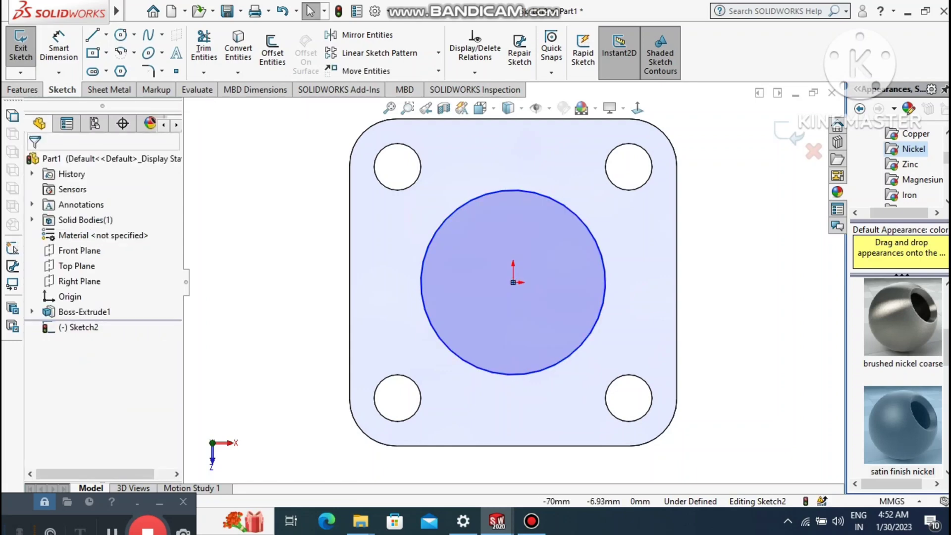
Dimension the central circle's diameter as 40 mm.
{"action": "mouse_move", "coordinate": [58, 12]}
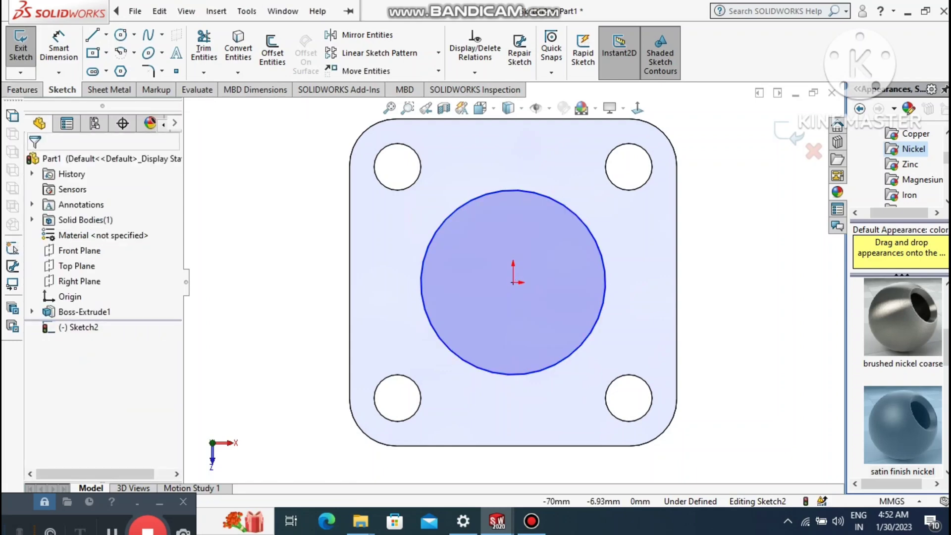
{"action": "left_click", "coordinate": [59, 48]}
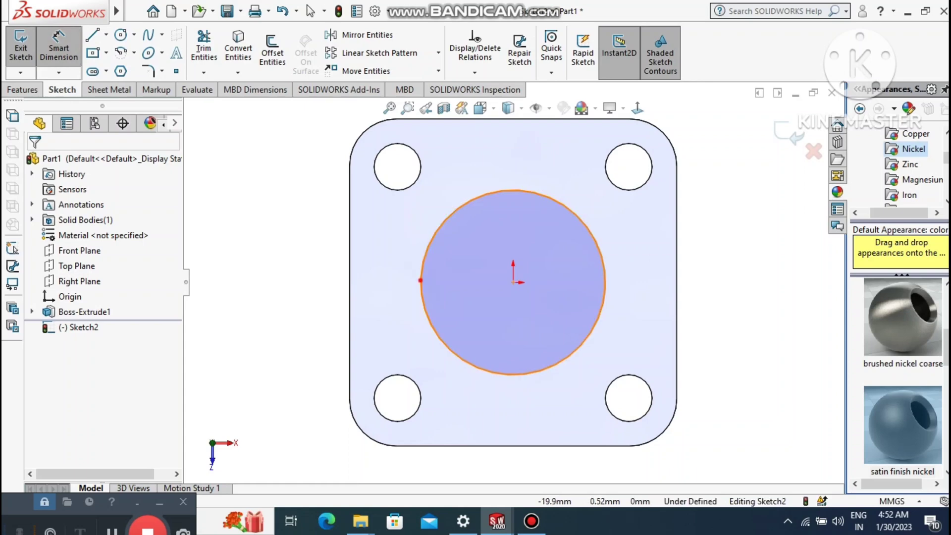
{"action": "left_click", "coordinate": [421, 270]}
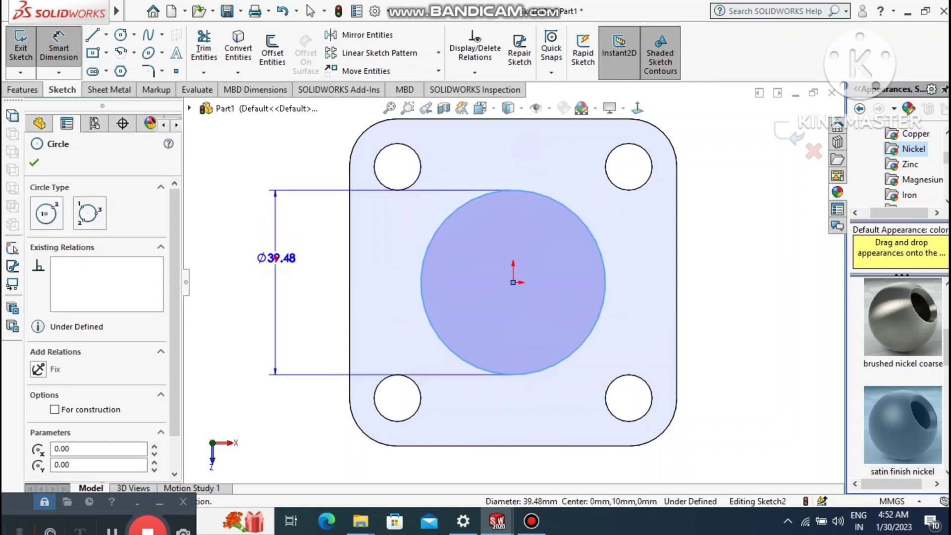
{"action": "left_click", "coordinate": [277, 257]}
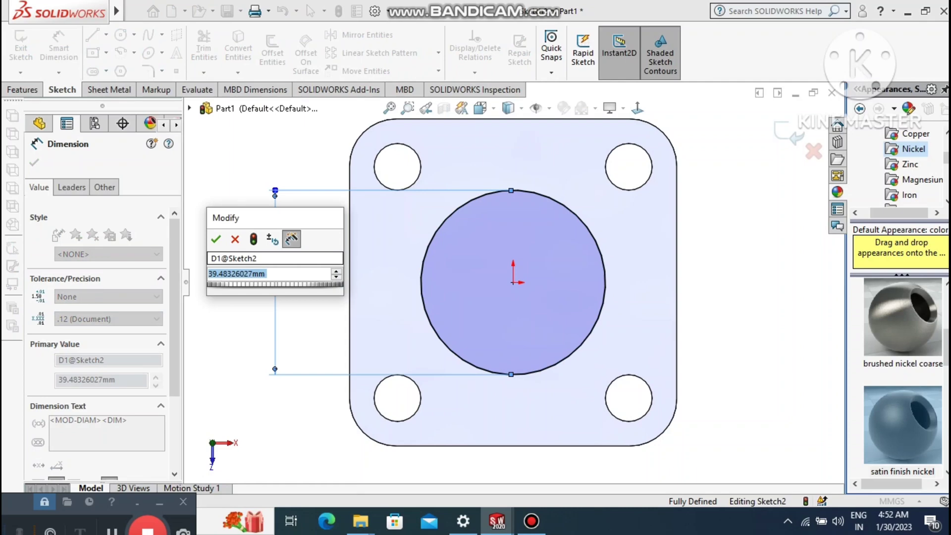
{"action": "type", "text": "40"}
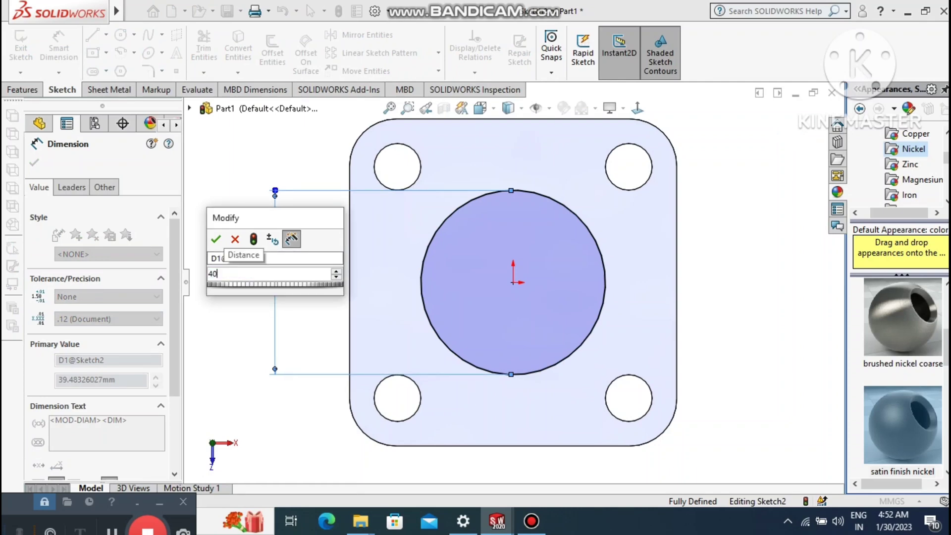
{"action": "key", "text": "Return"}
{"action": "left_click", "coordinate": [243, 350]}
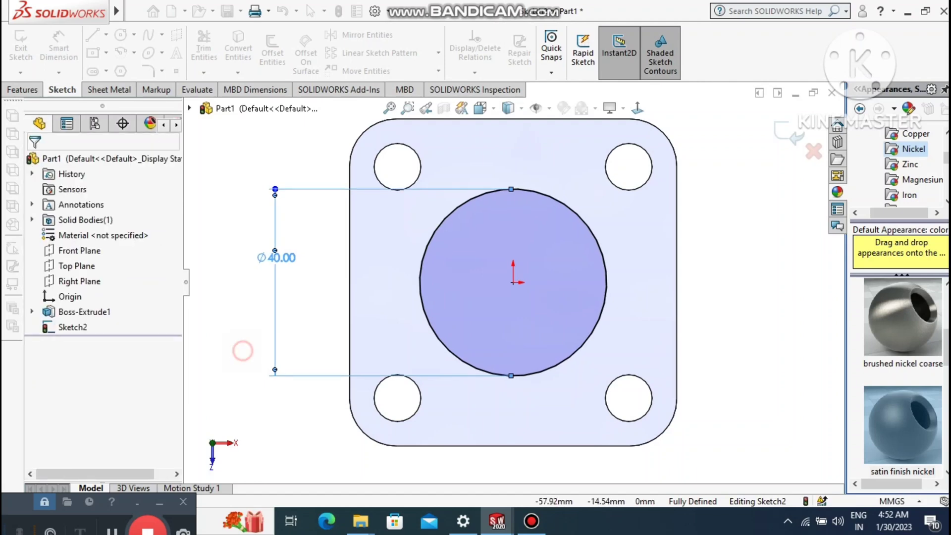
Extrude the 40 mm circle upward from the plate as a 90 mm blind boss with merged result.
{"action": "middle_click_drag", "start_coordinate": [250, 358], "coordinate": [233, 229]}
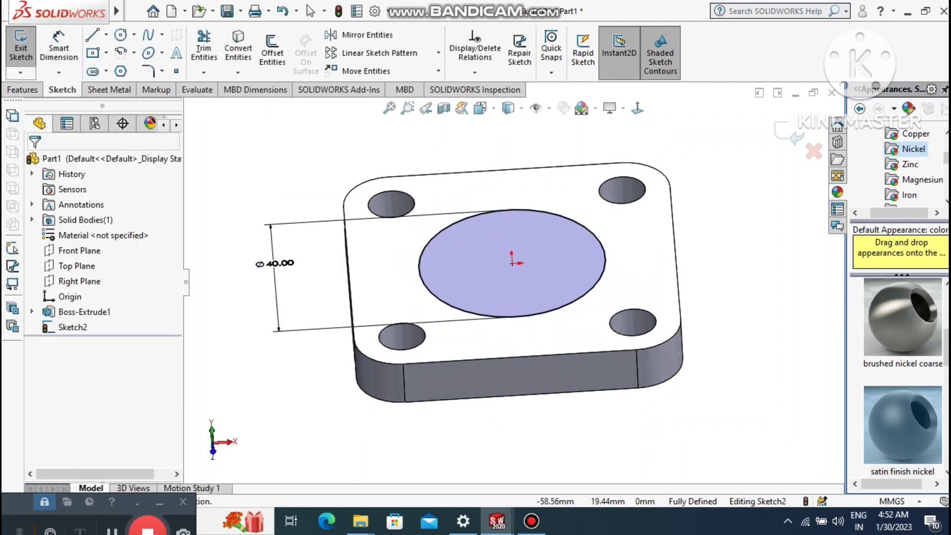
{"action": "left_click", "coordinate": [34, 88]}
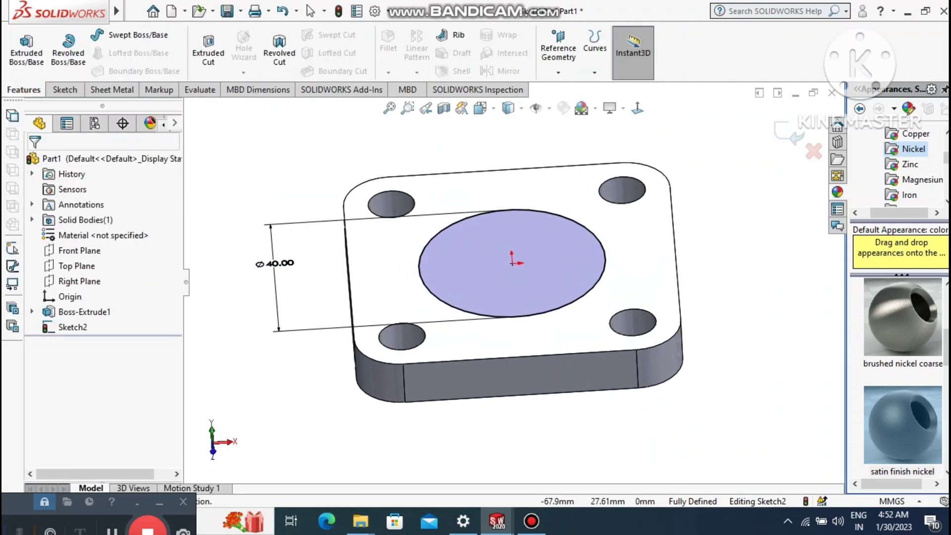
{"action": "left_click", "coordinate": [27, 52]}
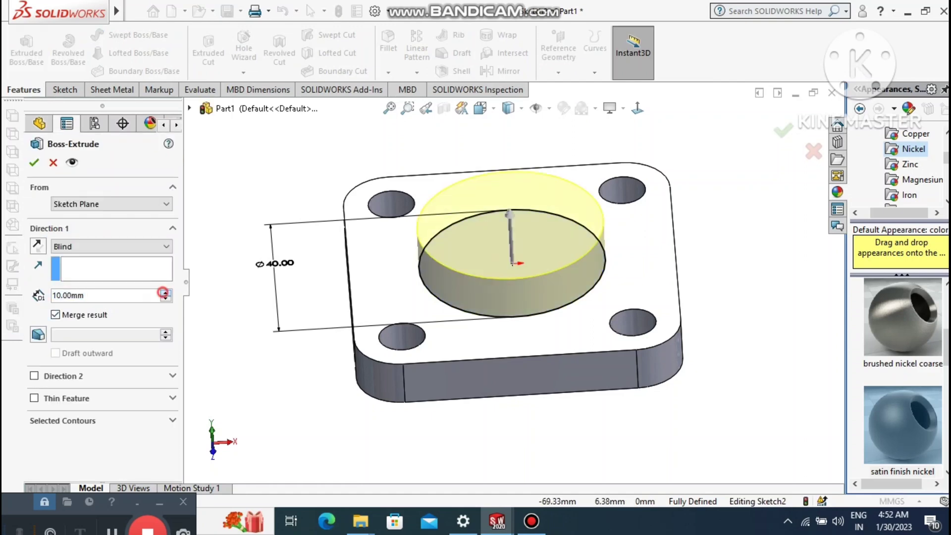
{"action": "left_click", "coordinate": [163, 293]}
{"action": "left_click", "coordinate": [163, 292]}
{"action": "left_click", "coordinate": [163, 293]}
{"action": "left_click", "coordinate": [163, 292]}
{"action": "left_click", "coordinate": [163, 293]}
{"action": "left_click", "coordinate": [163, 293]}
{"action": "left_click", "coordinate": [163, 293]}
{"action": "left_click", "coordinate": [165, 292]}
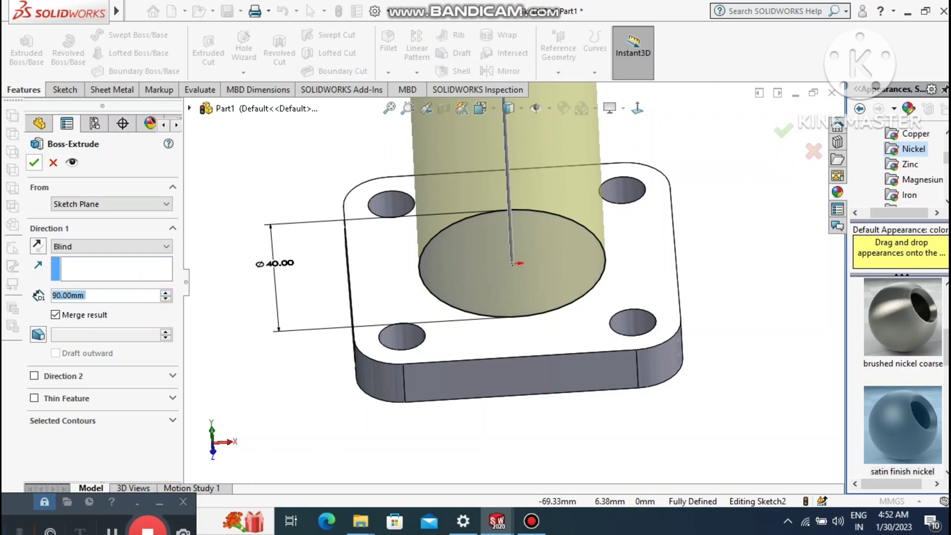
{"action": "left_click", "coordinate": [33, 163]}
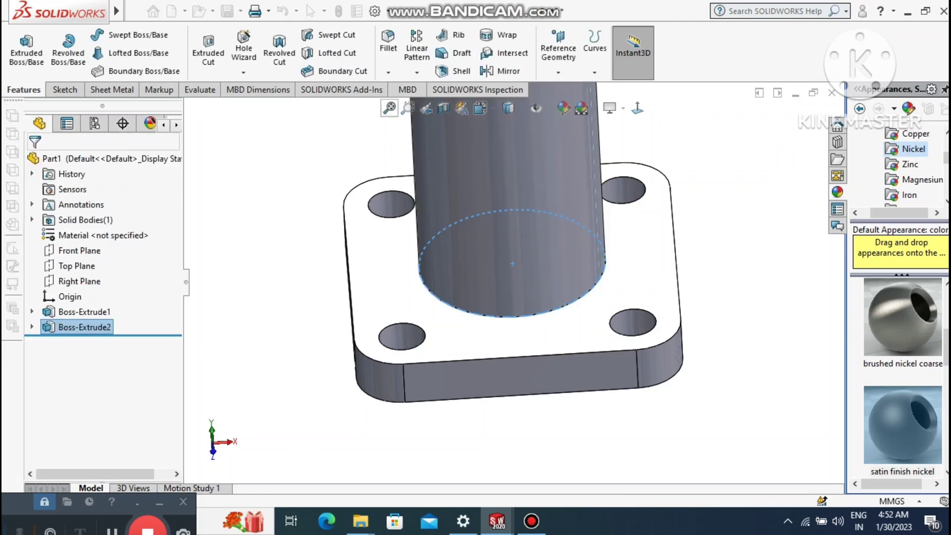
Start a sketch on the top face of the 40 mm cylinder and draw a circle about 26.7 mm in diameter centred on the origin.
{"action": "left_click", "coordinate": [389, 111]}
{"action": "left_click", "coordinate": [323, 256]}
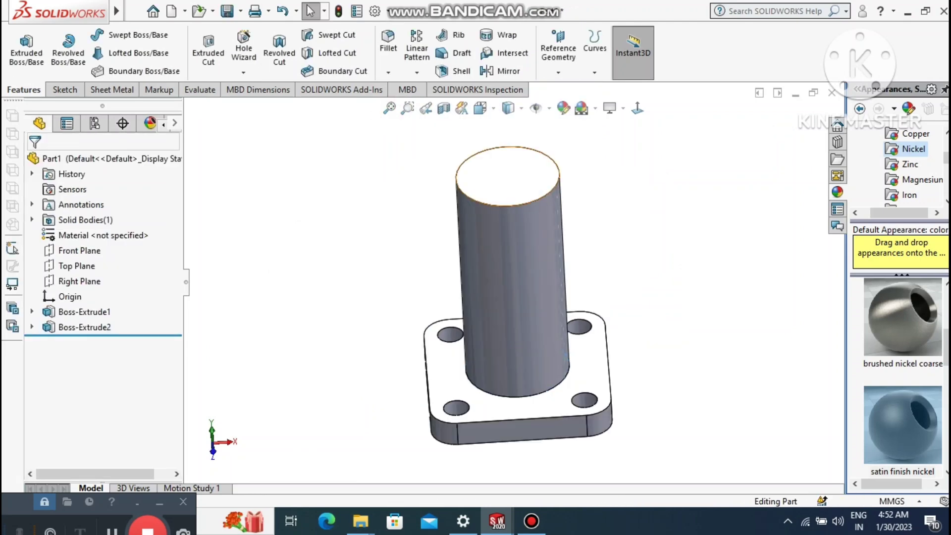
{"action": "right_click", "coordinate": [504, 171]}
{"action": "left_click", "coordinate": [538, 152]}
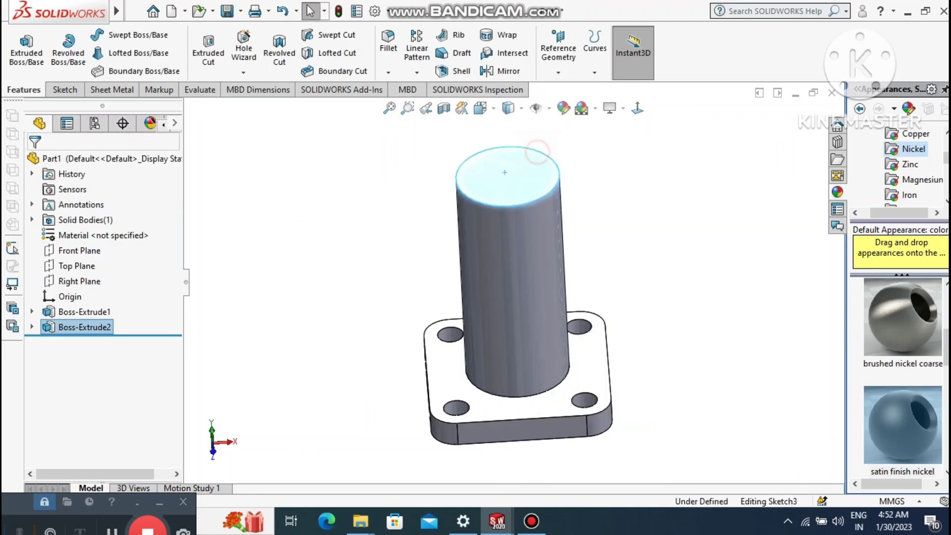
{"action": "left_click", "coordinate": [742, 261]}
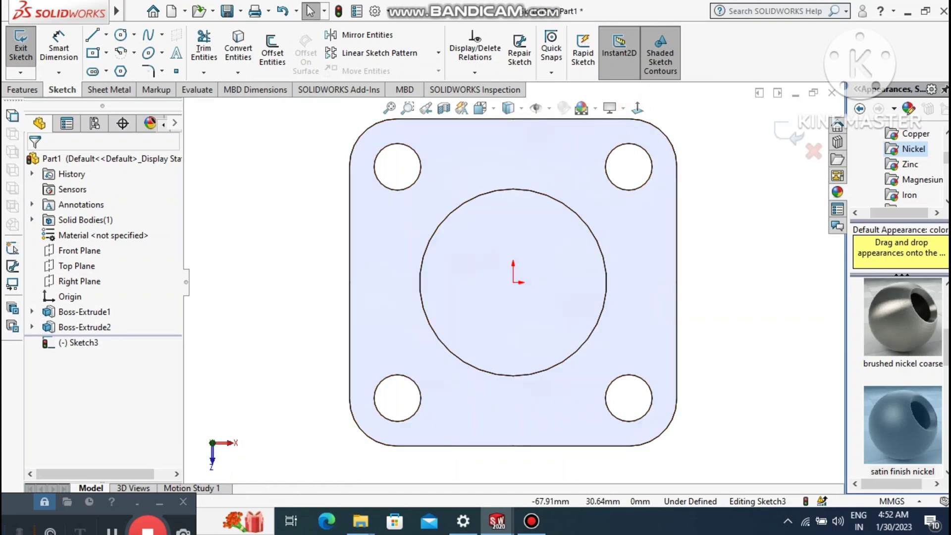
{"action": "left_click", "coordinate": [120, 35]}
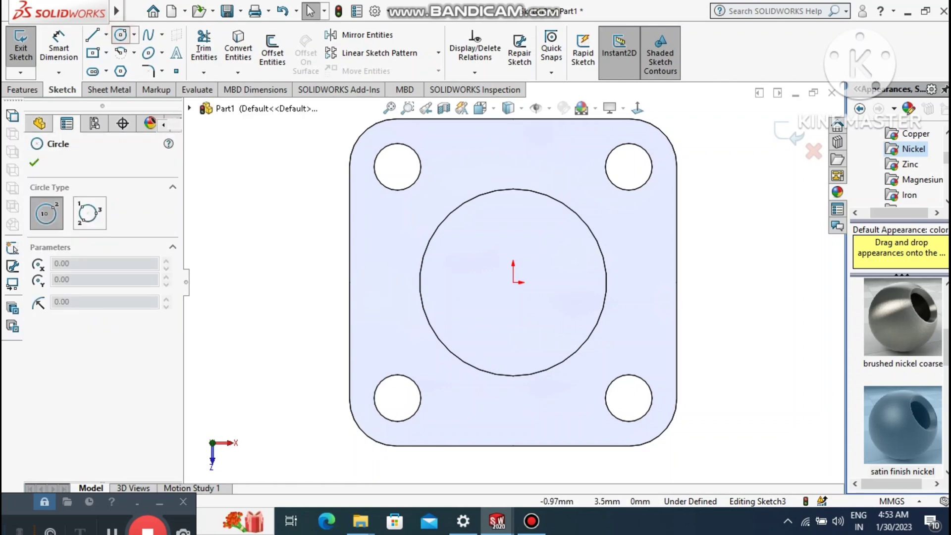
{"action": "left_click", "coordinate": [513, 282]}
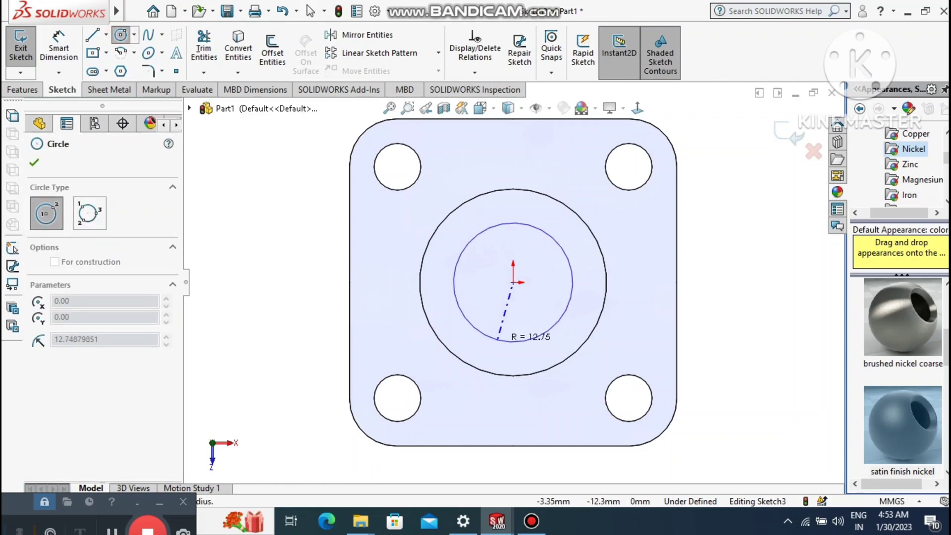
{"action": "left_click", "coordinate": [495, 343]}
Dimension the diameter of the circle on the cylinder's top face as 30 mm.
{"action": "left_click", "coordinate": [58, 48]}
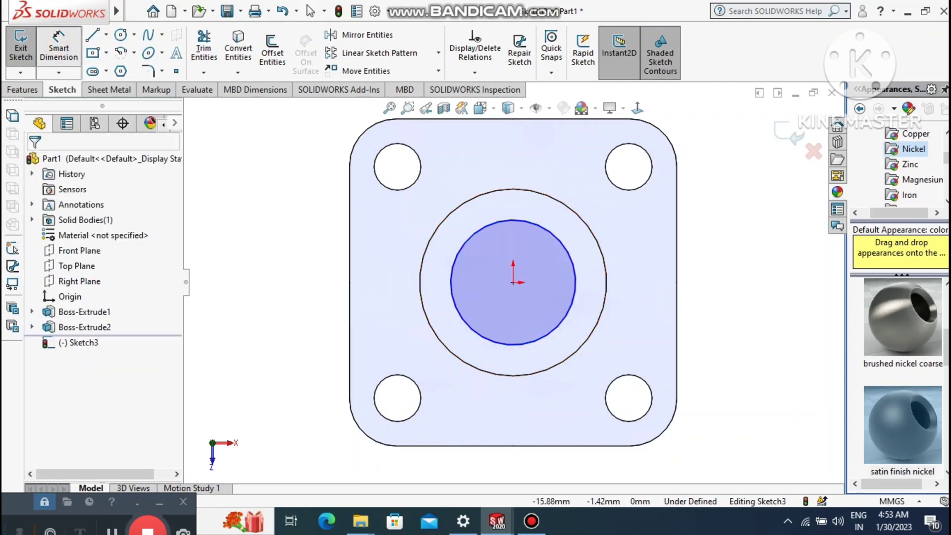
{"action": "left_click", "coordinate": [451, 300]}
{"action": "left_click", "coordinate": [451, 299]}
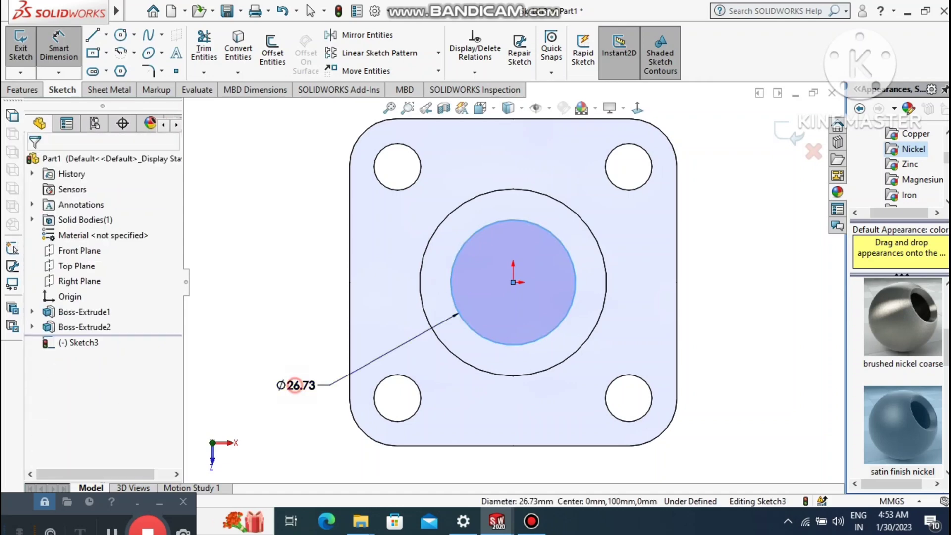
{"action": "left_click", "coordinate": [297, 386]}
{"action": "type", "text": "30"}
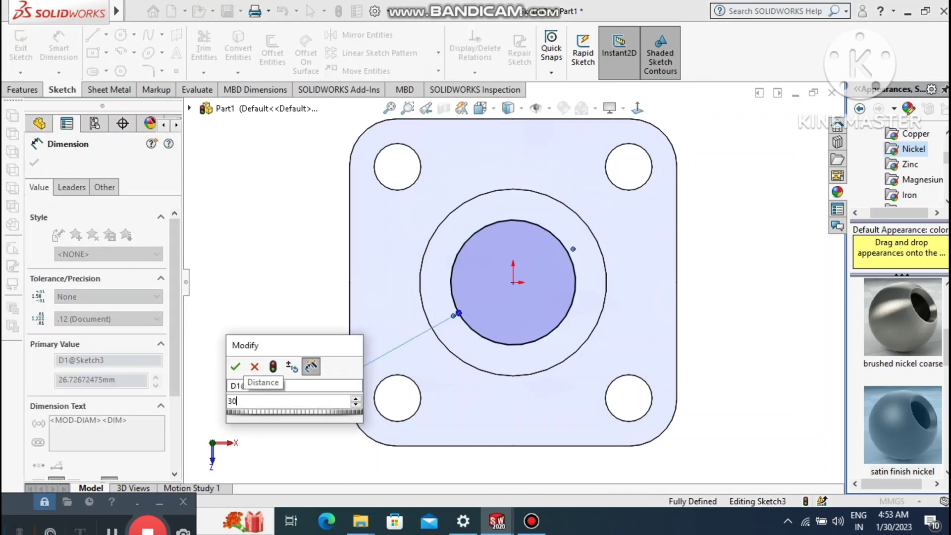
{"action": "key", "text": "Escape"}
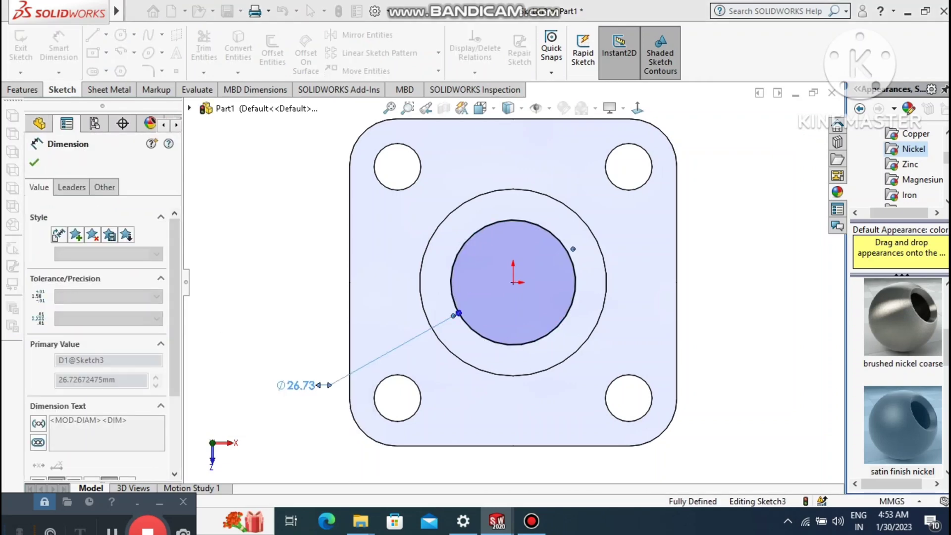
{"action": "left_click", "coordinate": [704, 301]}
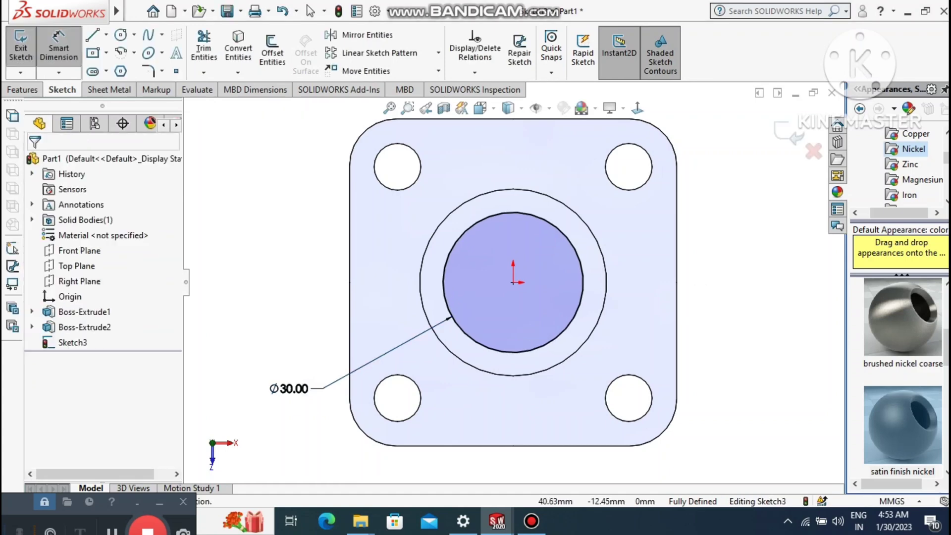
Extrude the 30 mm circle upward from the cylinder's top as a 25 mm blind boss with merged result.
{"action": "middle_click_drag", "start_coordinate": [691, 338], "coordinate": [657, 235]}
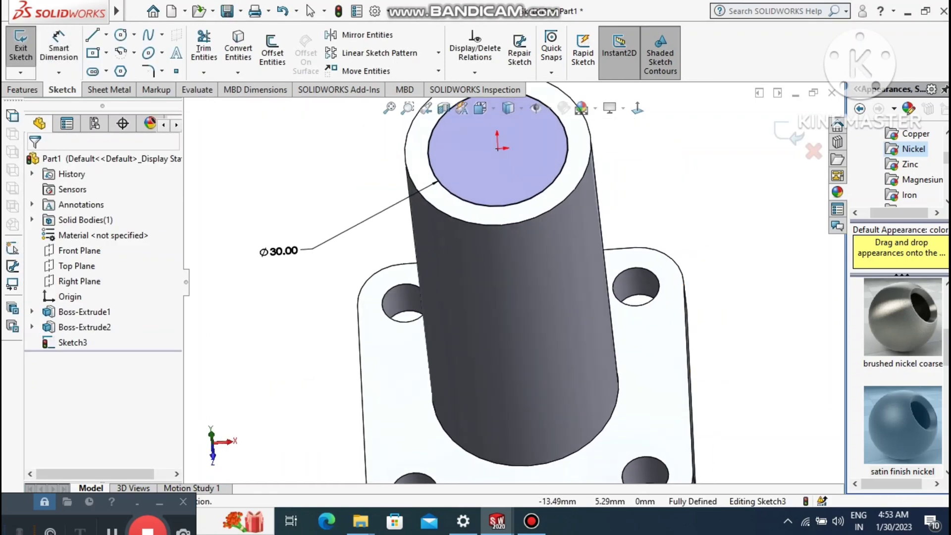
{"action": "left_click", "coordinate": [389, 108]}
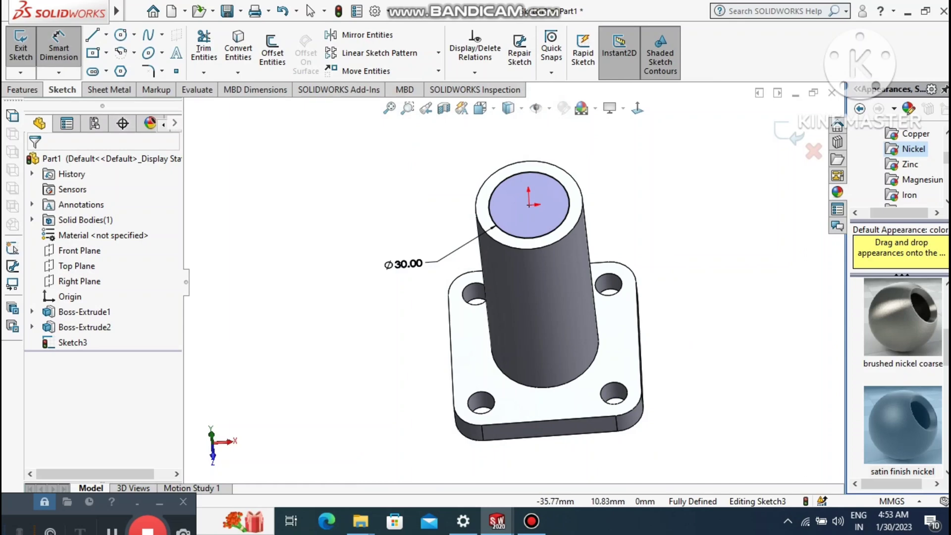
{"action": "left_click", "coordinate": [16, 91]}
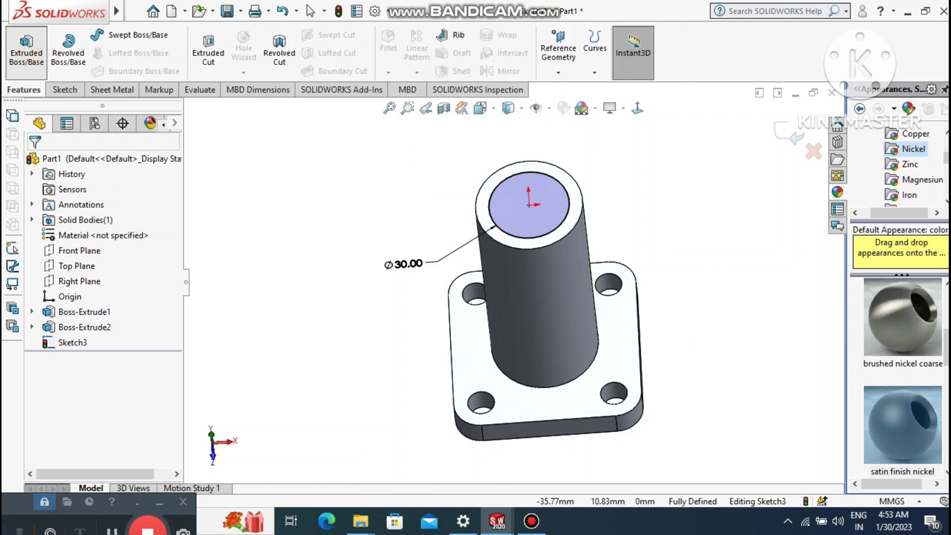
{"action": "left_click", "coordinate": [27, 47]}
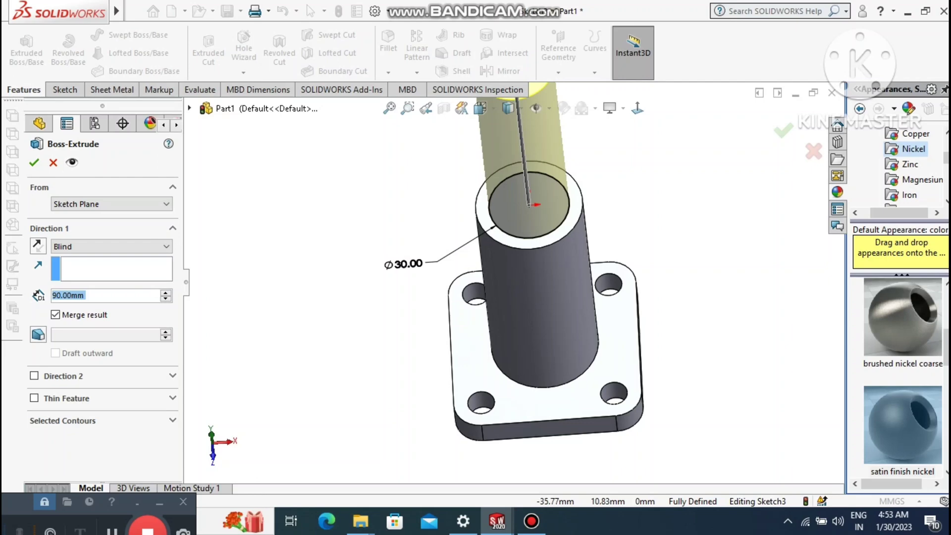
{"action": "type", "text": "25"}
{"action": "key", "text": "Return"}
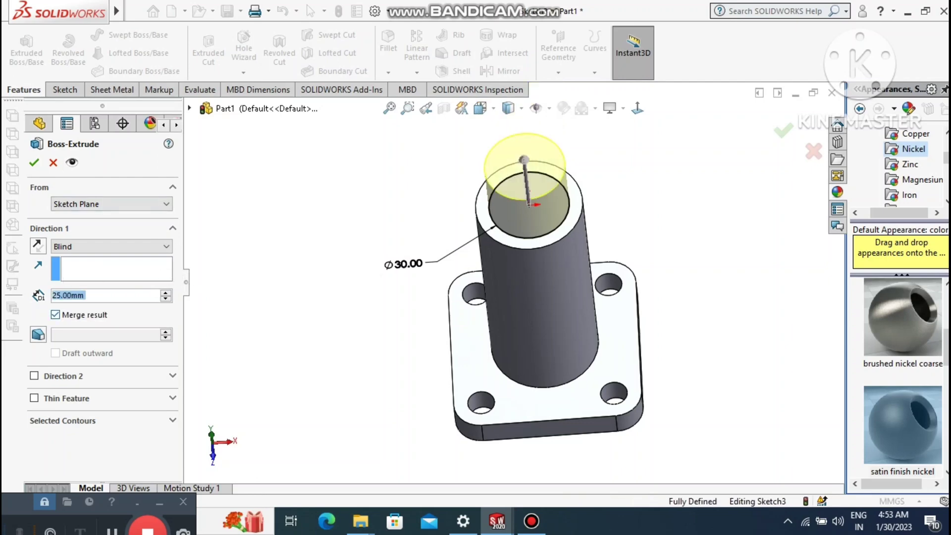
{"action": "left_click", "coordinate": [34, 162]}
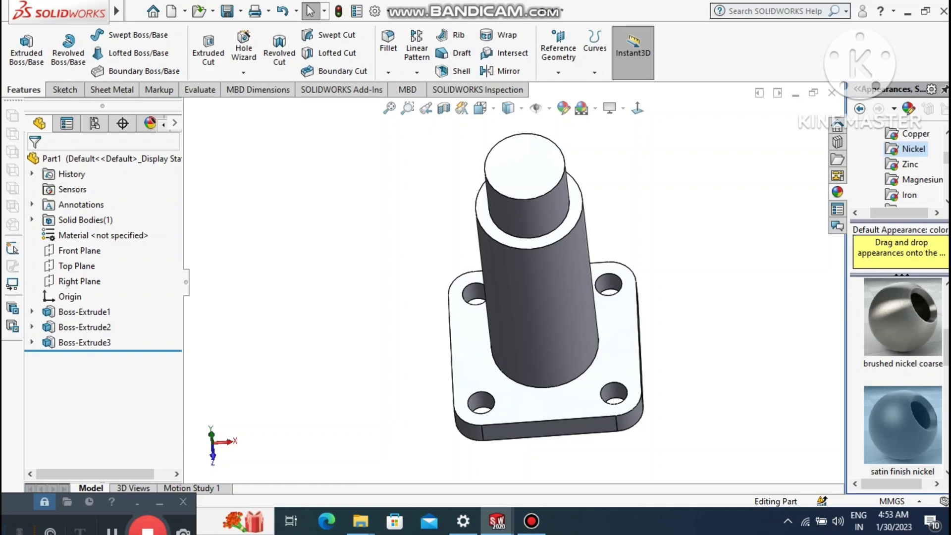
Start a sketch on the top face of the 30 mm boss and draw a circle about 17.3 mm in diameter centred on the origin.
{"action": "middle_click_drag", "start_coordinate": [545, 297], "coordinate": [547, 258]}
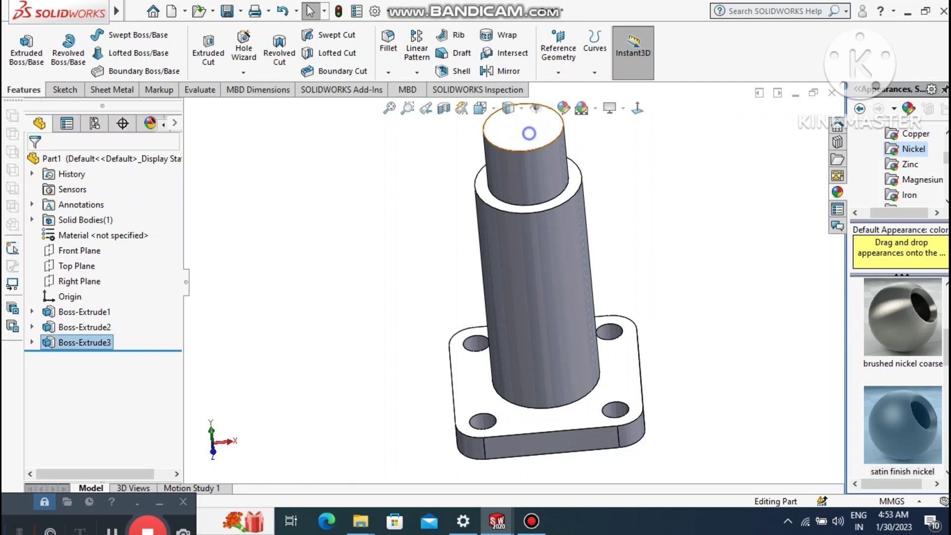
{"action": "right_click", "coordinate": [529, 133]}
{"action": "left_click", "coordinate": [563, 112]}
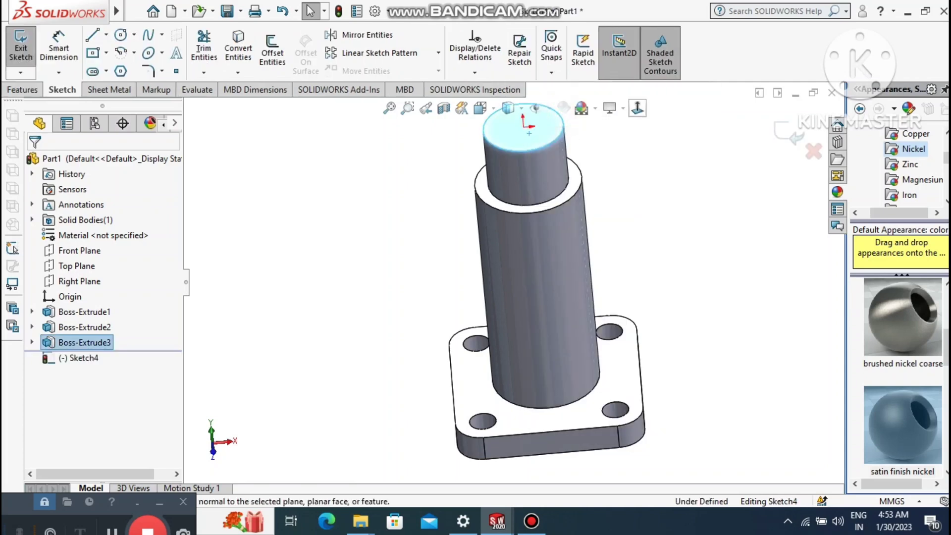
{"action": "left_click", "coordinate": [638, 108]}
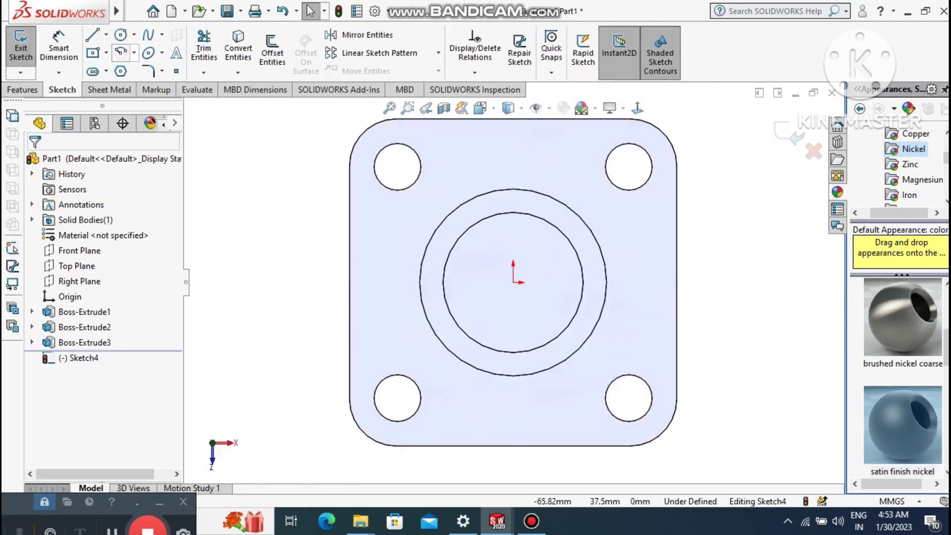
{"action": "left_click", "coordinate": [120, 35]}
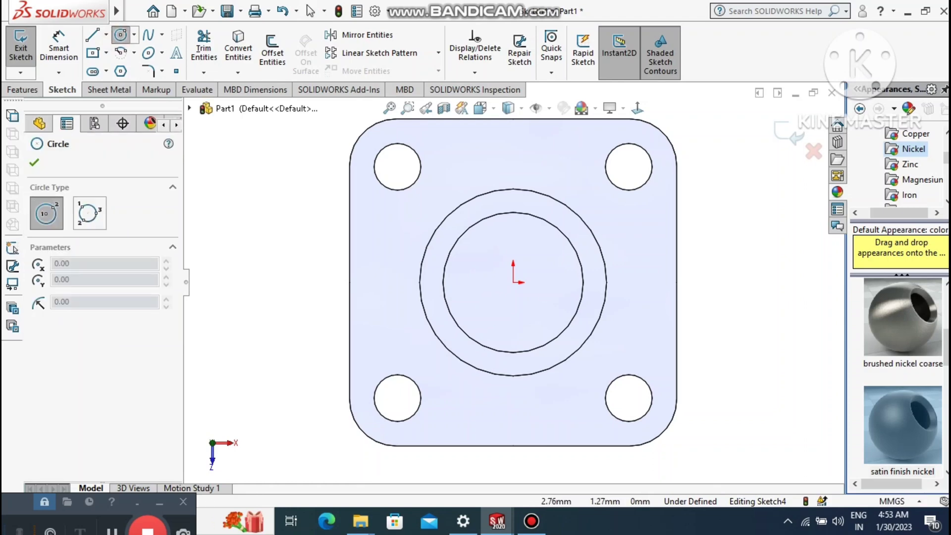
{"action": "left_click", "coordinate": [513, 282]}
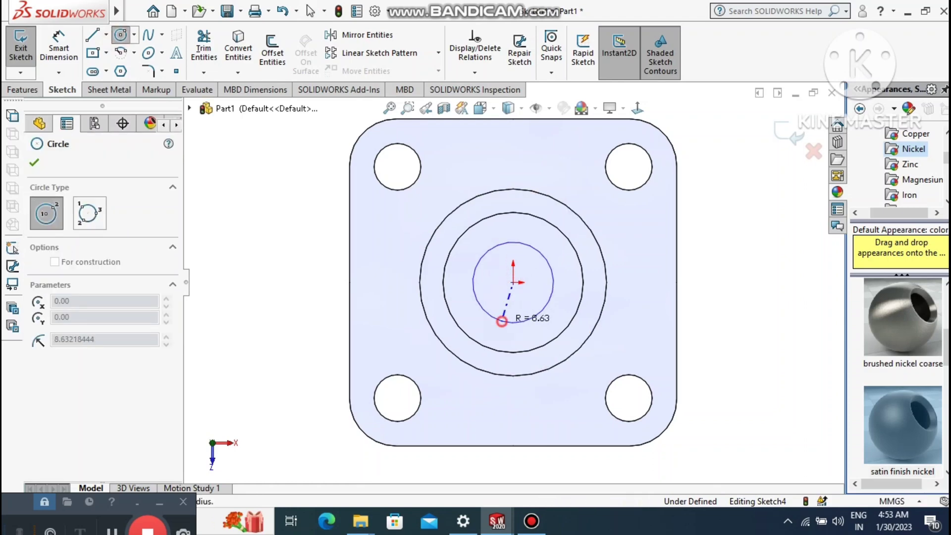
{"action": "left_click", "coordinate": [513, 323]}
Dimension the diameter of the circle on the 30 mm boss's top face as 16 mm.
{"action": "left_click", "coordinate": [59, 48]}
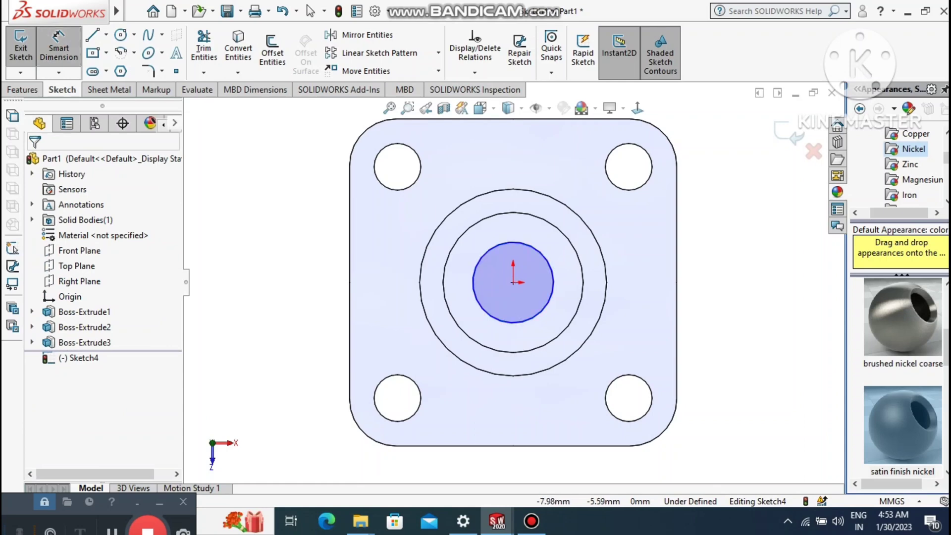
{"action": "left_click", "coordinate": [477, 307]}
{"action": "left_click", "coordinate": [285, 437]}
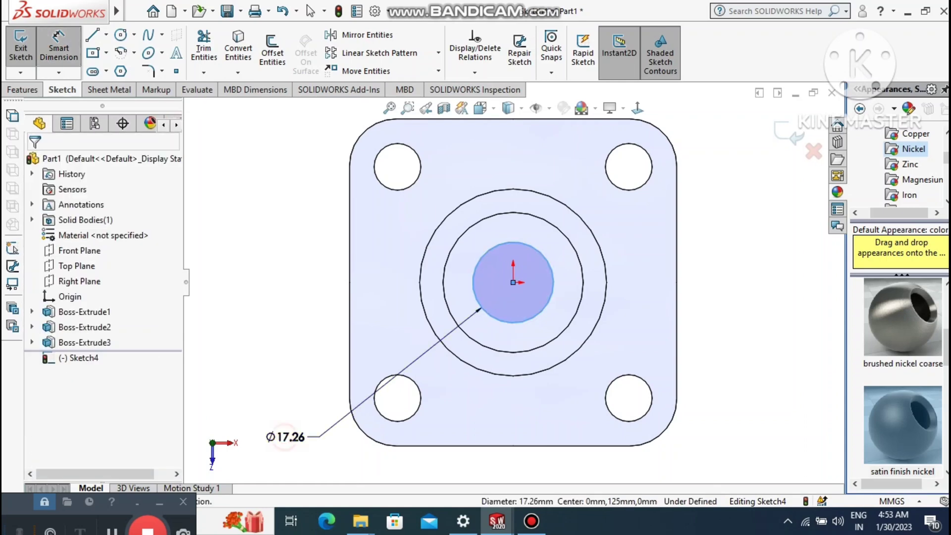
{"action": "type", "text": "16"}
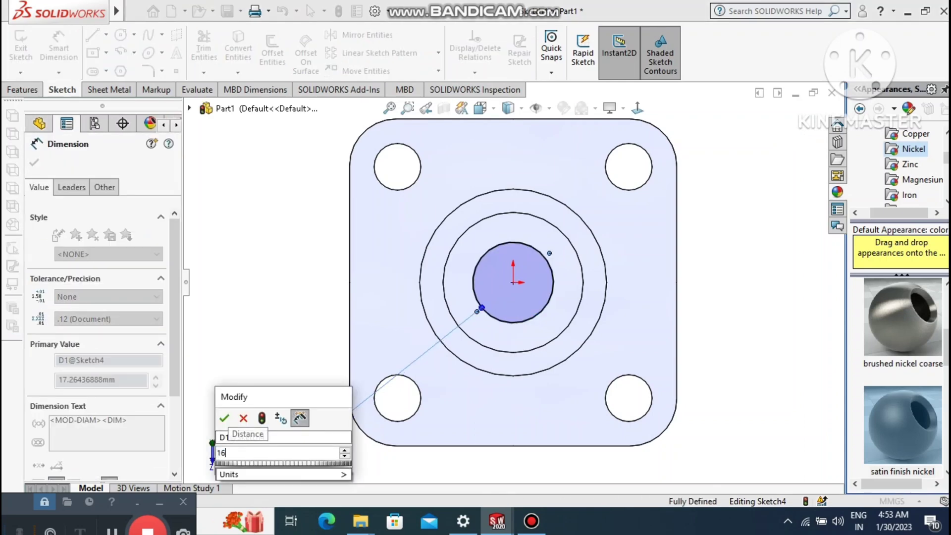
{"action": "key", "text": "Return"}
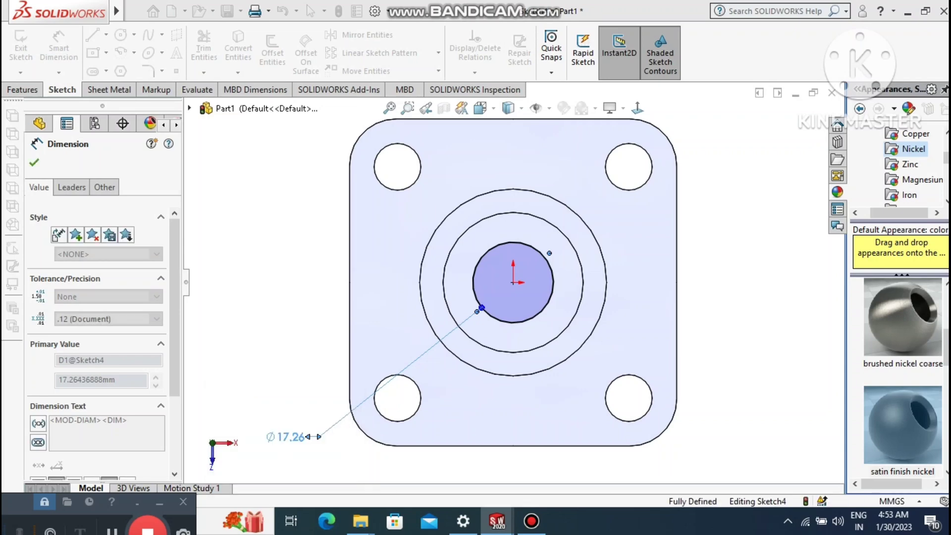
{"action": "left_click", "coordinate": [259, 275]}
{"action": "middle_click_drag", "start_coordinate": [297, 321], "coordinate": [288, 218]}
{"action": "key", "text": "Escape"}
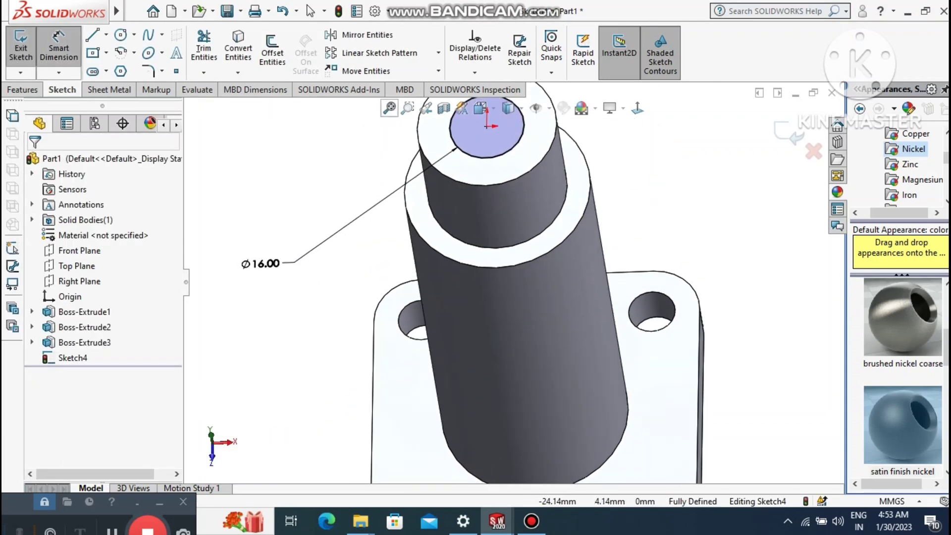
Cut the 16 mm circle down into the boss as a blind extruded cut 30 mm deep.
{"action": "scroll", "coordinate": [563, 280], "scroll_direction": "up", "scroll_amount": 4}
{"action": "left_click", "coordinate": [22, 89]}
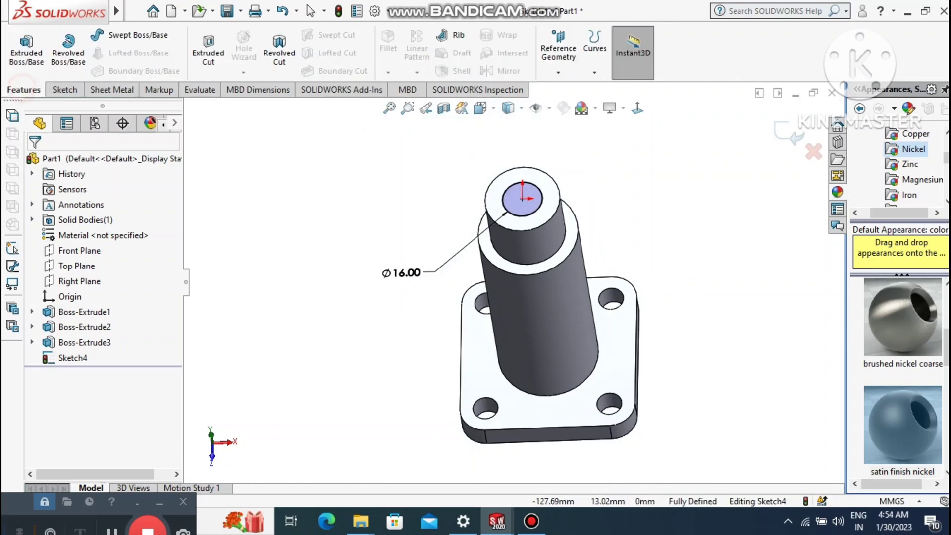
{"action": "left_click", "coordinate": [209, 52]}
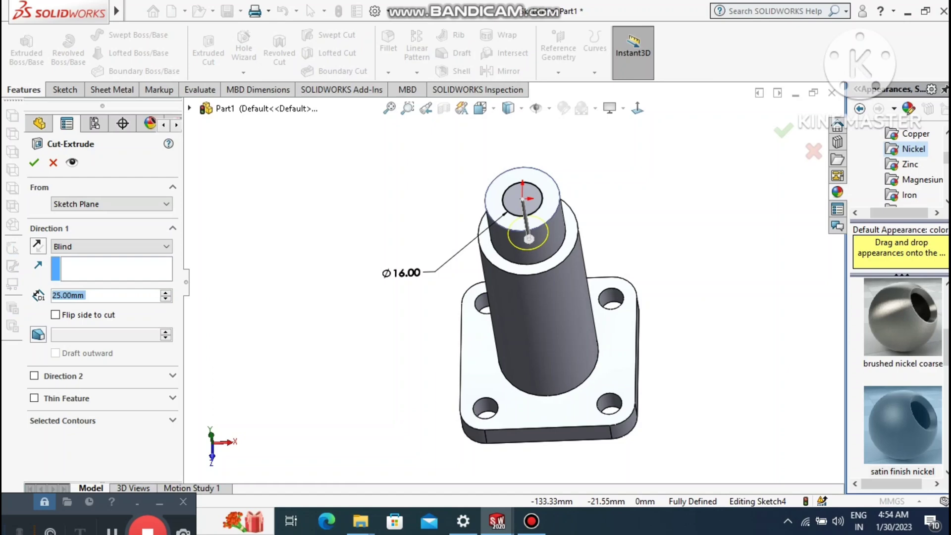
{"action": "type", "text": "30"}
{"action": "key", "text": "Return"}
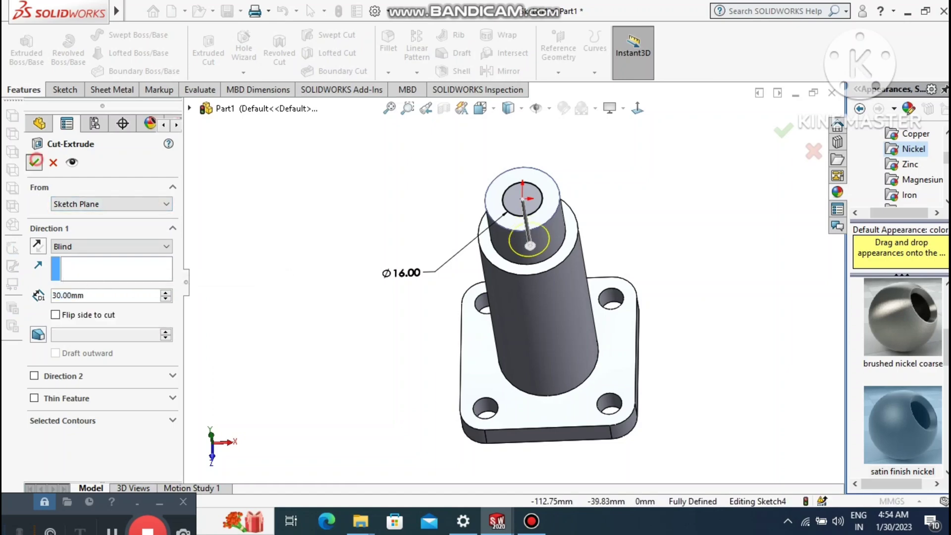
{"action": "left_click", "coordinate": [34, 162]}
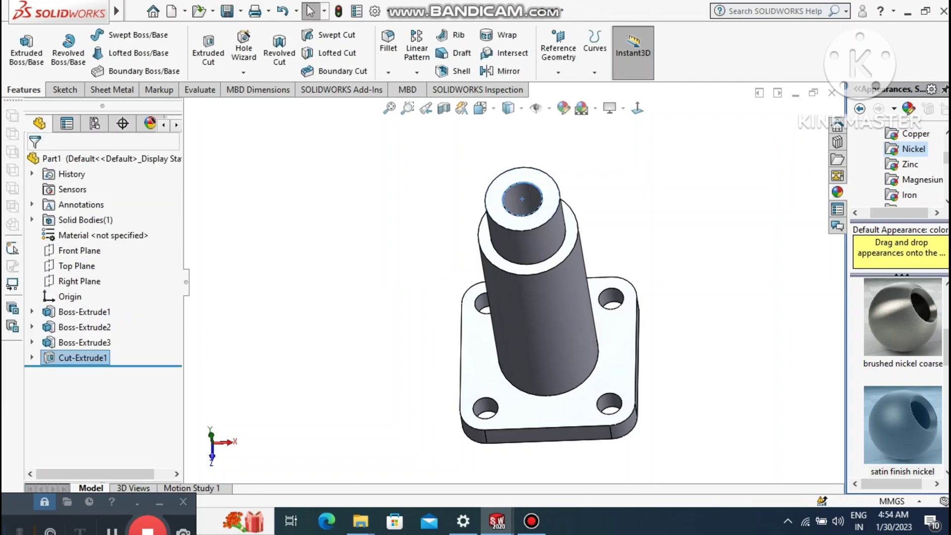
Start a sketch on the bottom face of the 16 mm bore and draw an origin-centred circle between the bore and the 30 mm boss edge.
{"action": "left_click", "coordinate": [314, 208]}
{"action": "middle_click_drag", "start_coordinate": [315, 209], "coordinate": [316, 240]}
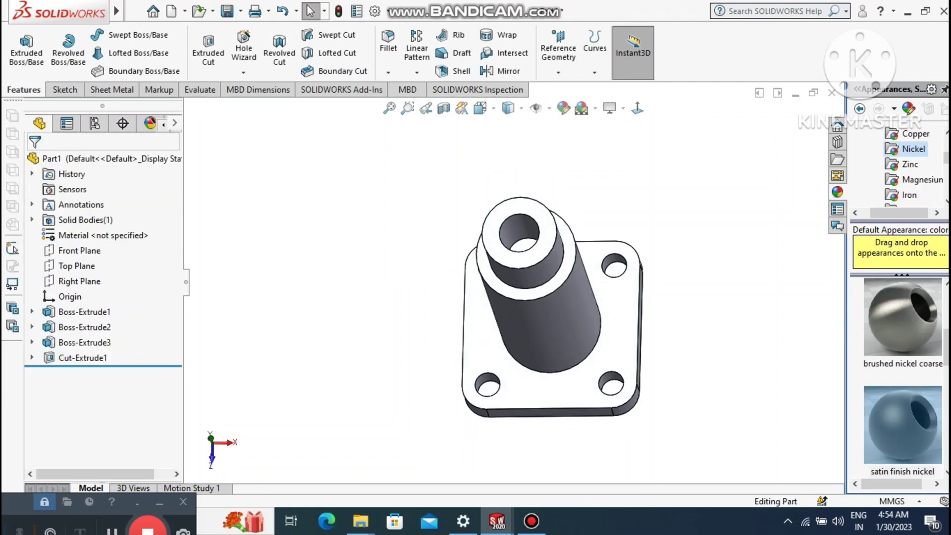
{"action": "right_click", "coordinate": [529, 222]}
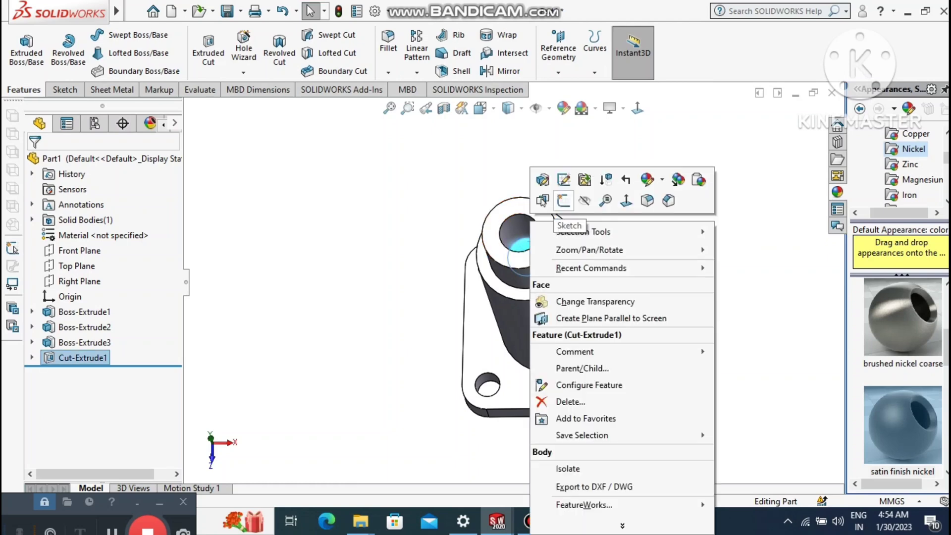
{"action": "left_click", "coordinate": [563, 200]}
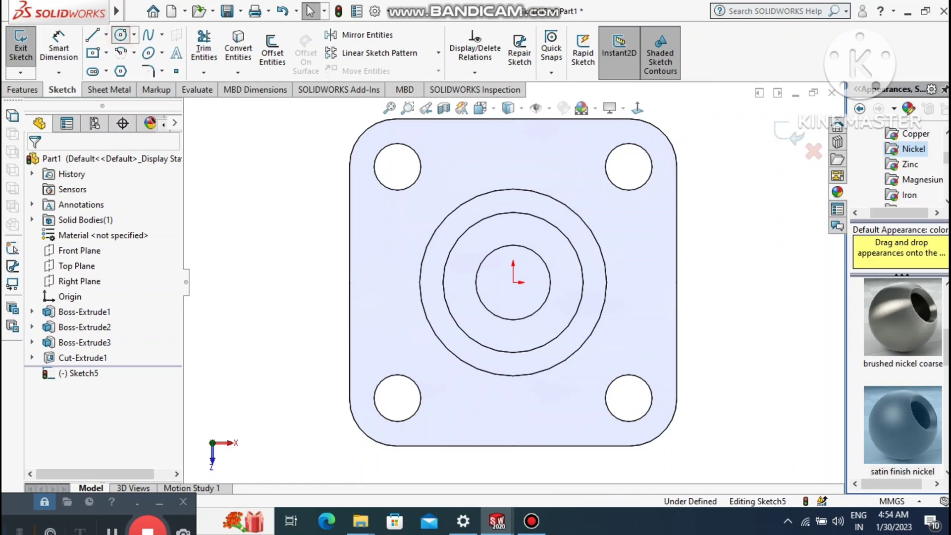
{"action": "left_click", "coordinate": [120, 35]}
{"action": "left_click", "coordinate": [513, 282]}
{"action": "left_click", "coordinate": [550, 244]}
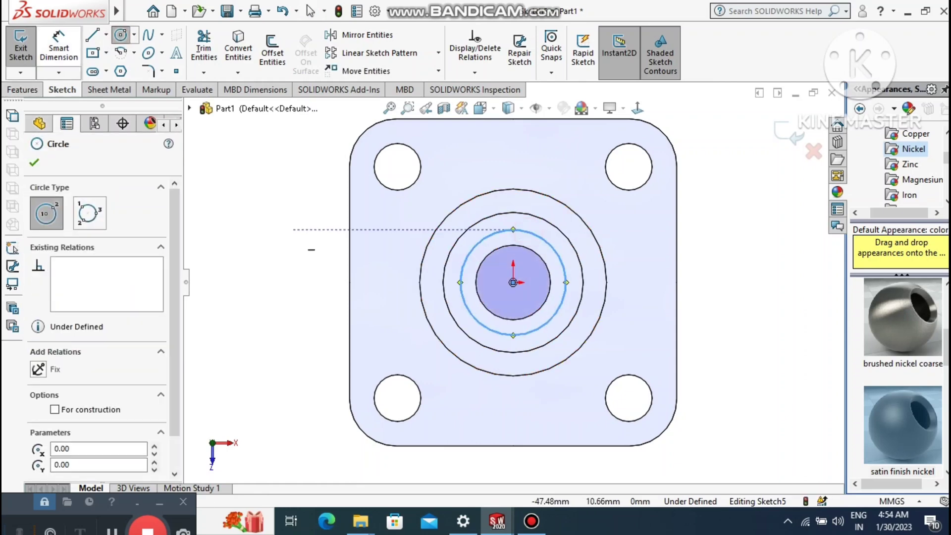
Dimension the diameter of the circle on the 16 mm bore's bottom face as 25 mm.
{"action": "left_click", "coordinate": [59, 39]}
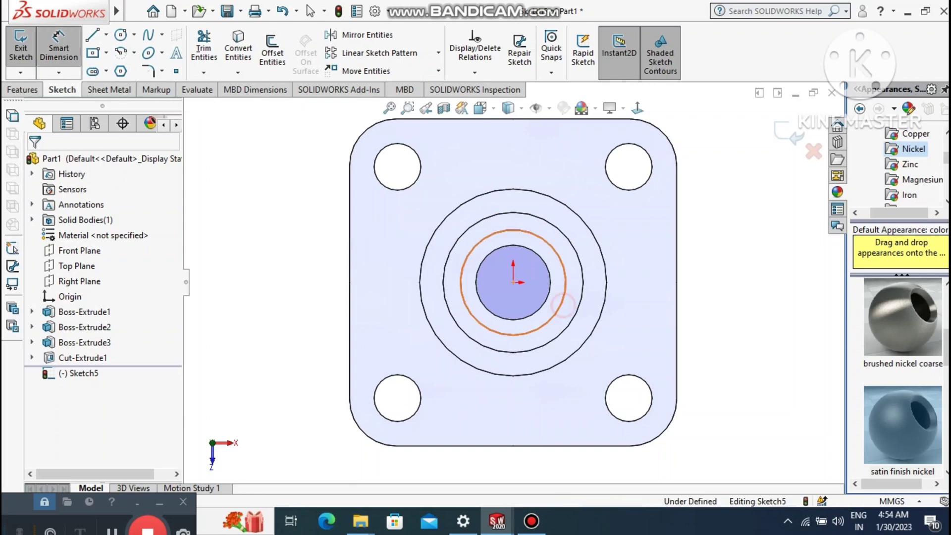
{"action": "left_click", "coordinate": [557, 314]}
{"action": "left_click", "coordinate": [717, 392]}
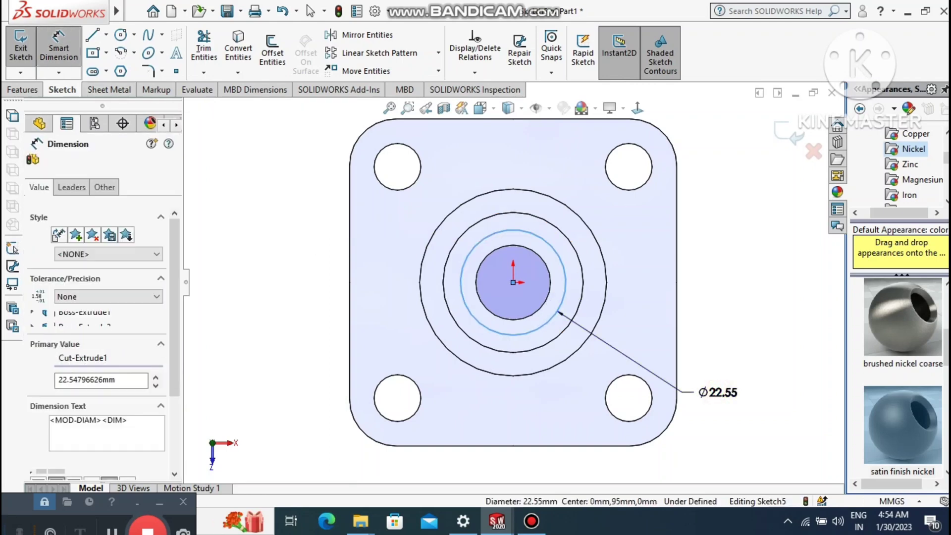
{"action": "type", "text": "25"}
{"action": "key", "text": "Return"}
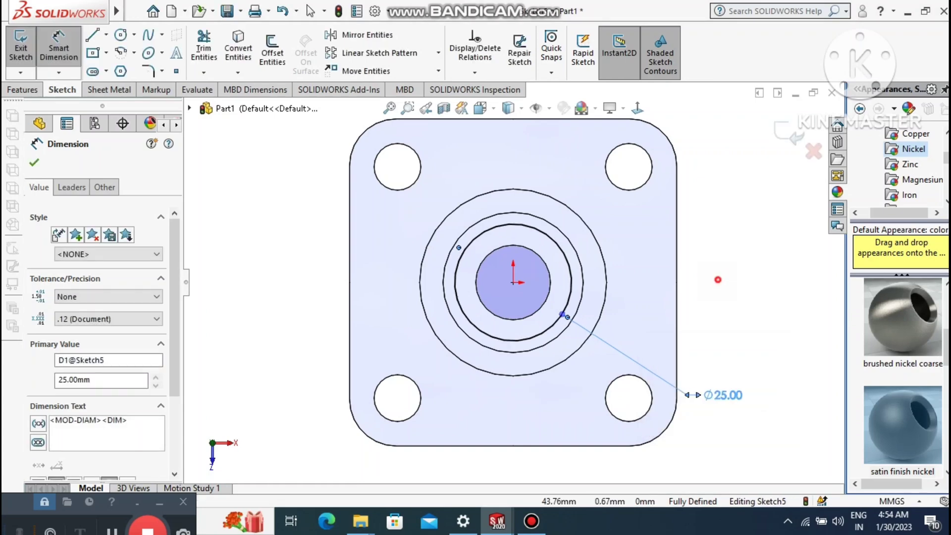
{"action": "left_click", "coordinate": [717, 279]}
Cut the 25 mm circle down into the central cylinder as a blind extruded cut 50 mm deep.
{"action": "middle_click_drag", "start_coordinate": [693, 281], "coordinate": [670, 202]}
{"action": "left_click", "coordinate": [22, 90]}
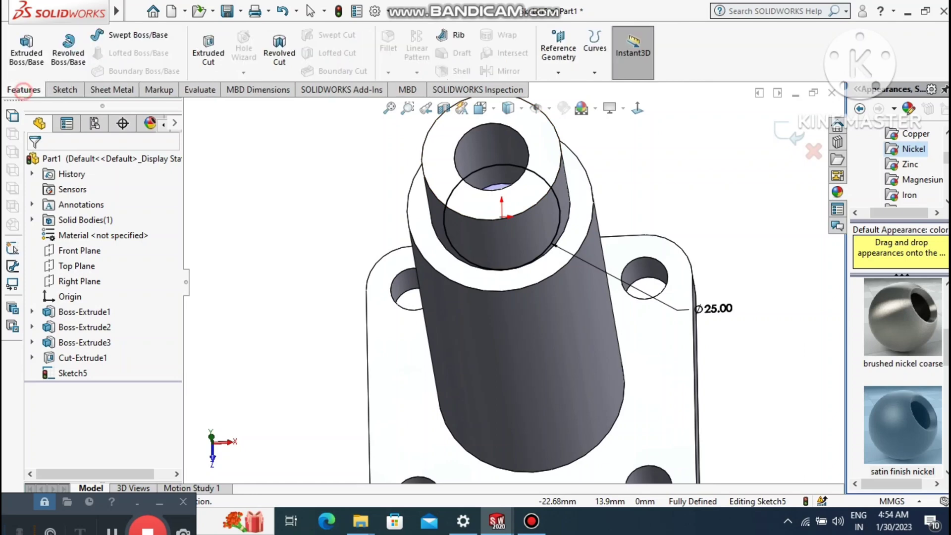
{"action": "left_click", "coordinate": [196, 53]}
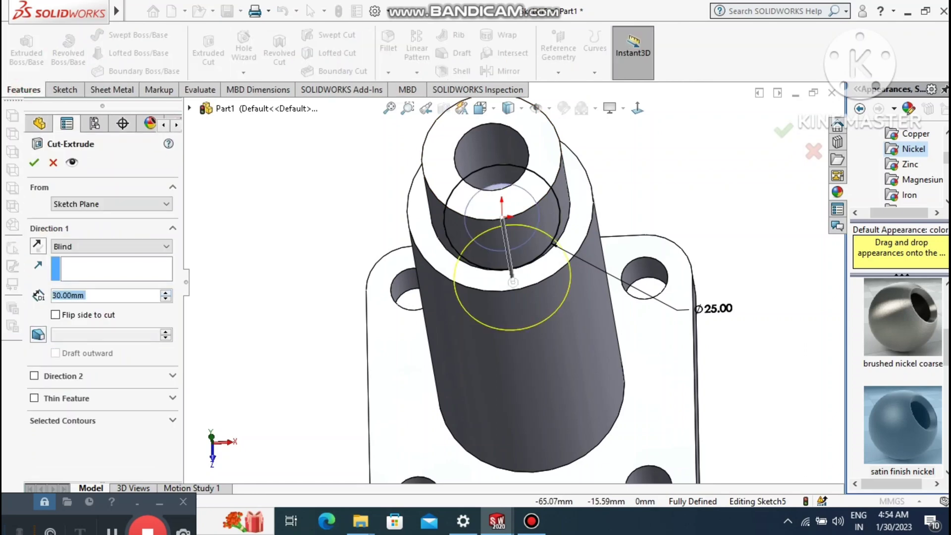
{"action": "left_click", "coordinate": [167, 291]}
{"action": "left_click", "coordinate": [168, 291]}
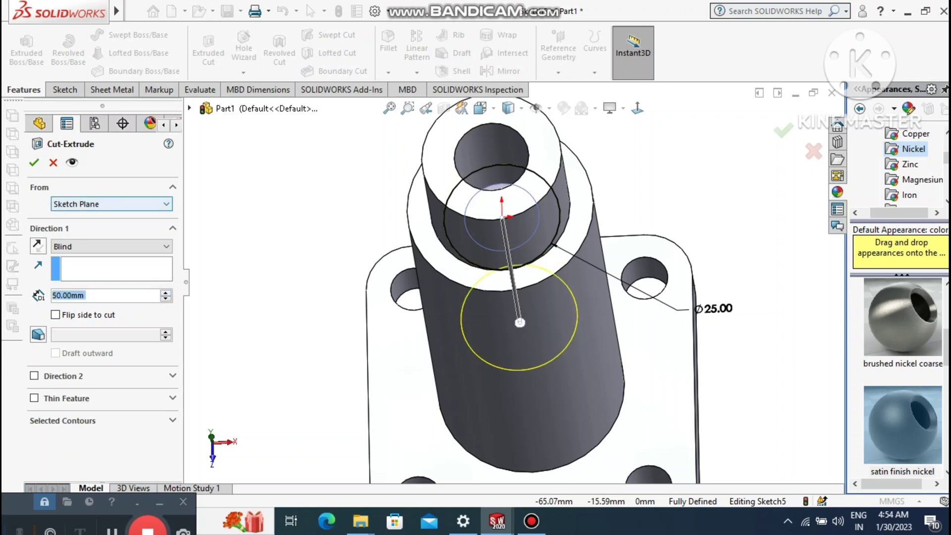
{"action": "left_click", "coordinate": [34, 162]}
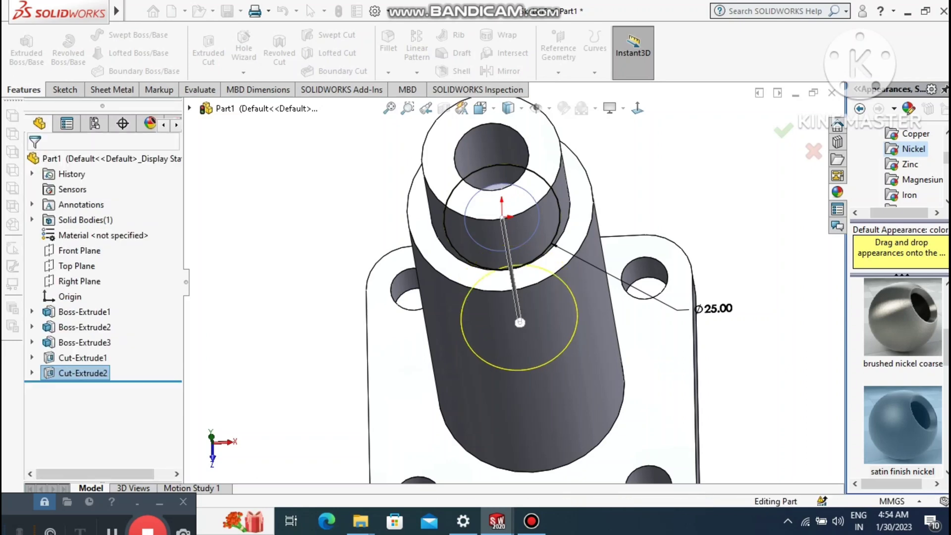
{"action": "left_click", "coordinate": [323, 285]}
Start a sketch on the bottom face of the 25 mm bore and draw a circle about 24.4 mm in diameter centred on the origin.
{"action": "mouse_move", "coordinate": [371, 283]}
{"action": "middle_mouse_down"}
{"action": "mouse_move", "coordinate": [371, 312]}
{"action": "mouse_move", "coordinate": [342, 253]}
{"action": "middle_mouse_up"}
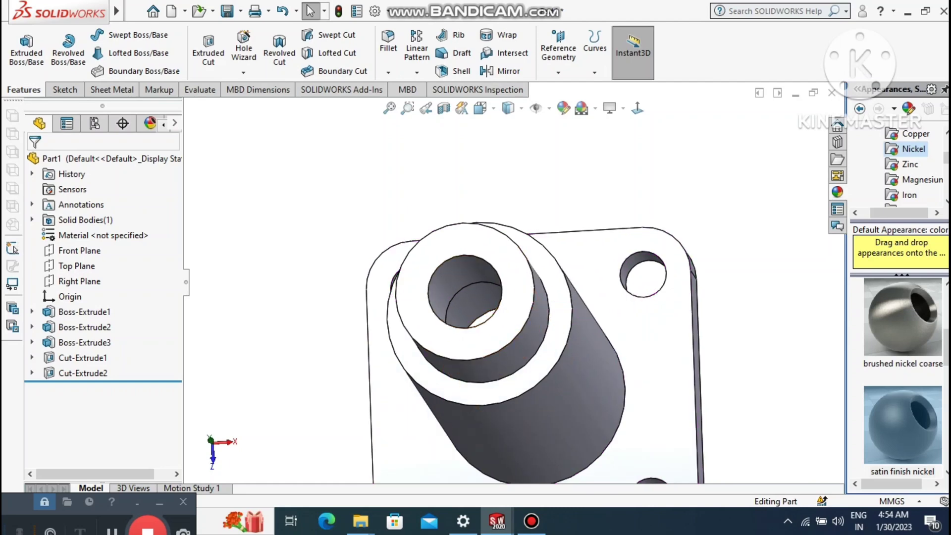
{"action": "scroll", "coordinate": [495, 284], "scroll_direction": "up", "scroll_amount": 1}
{"action": "middle_click_drag", "start_coordinate": [496, 284], "coordinate": [521, 288]}
{"action": "right_click", "coordinate": [524, 312]}
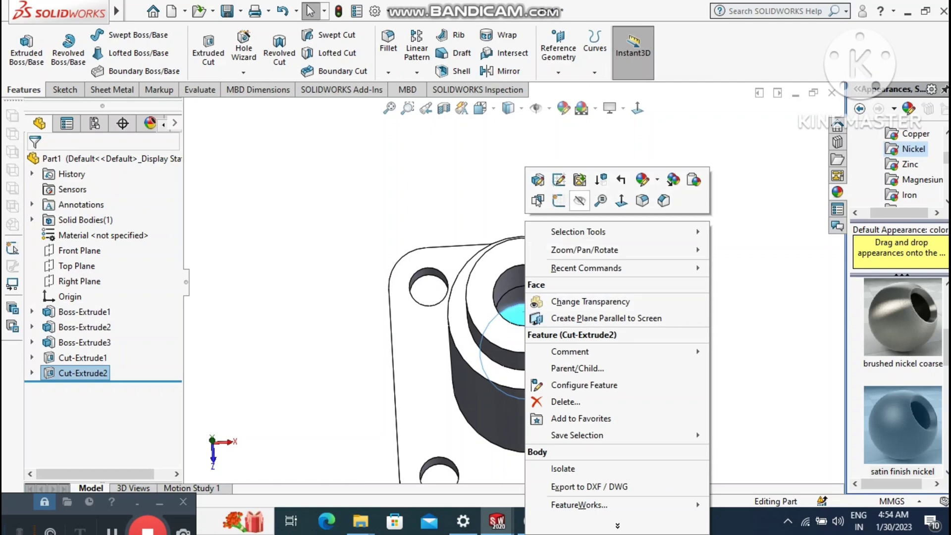
{"action": "left_click", "coordinate": [573, 200]}
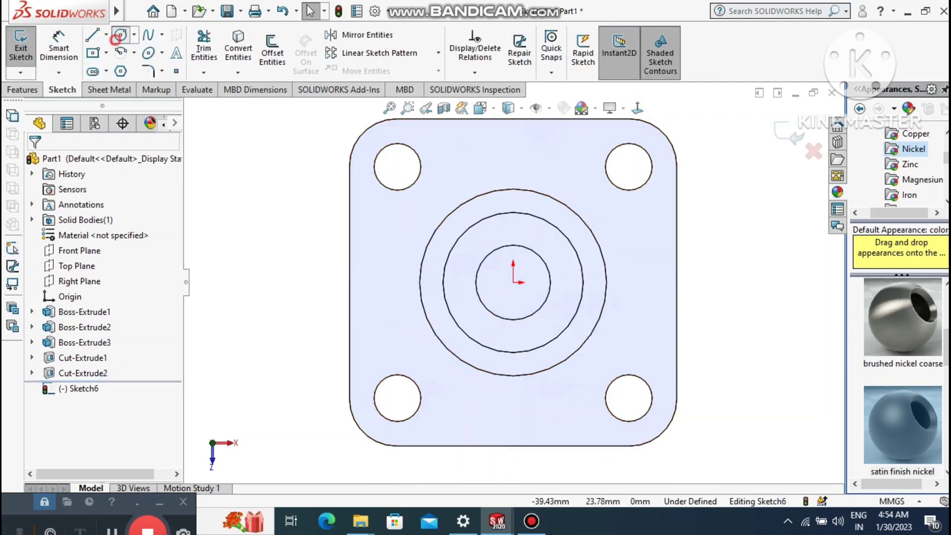
{"action": "left_click", "coordinate": [119, 35]}
{"action": "left_click", "coordinate": [513, 283]}
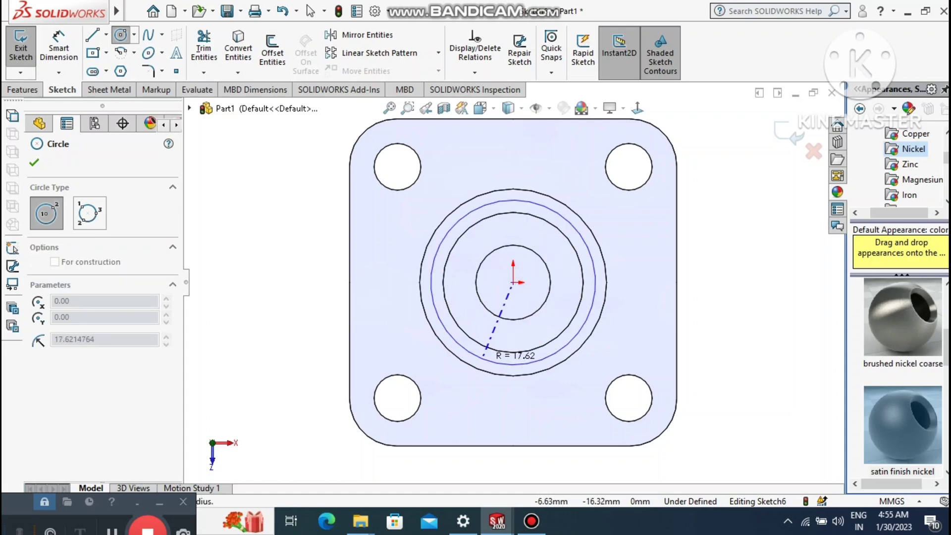
{"action": "left_click", "coordinate": [484, 330]}
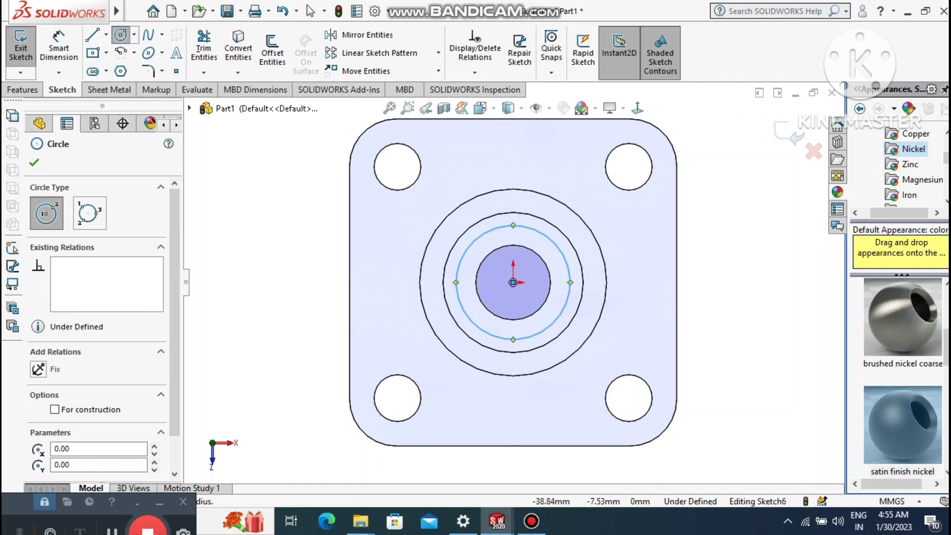
{"action": "key", "text": "Escape"}
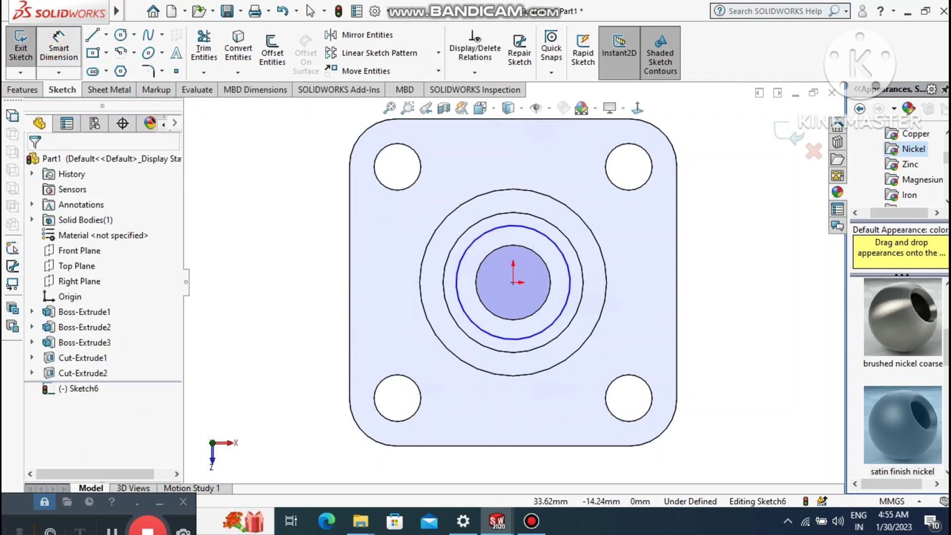
Dimension the diameter of the circle on the 25 mm bore's bottom face as 30 mm.
{"action": "left_click", "coordinate": [59, 49]}
{"action": "left_click", "coordinate": [561, 315]}
{"action": "left_click", "coordinate": [757, 424]}
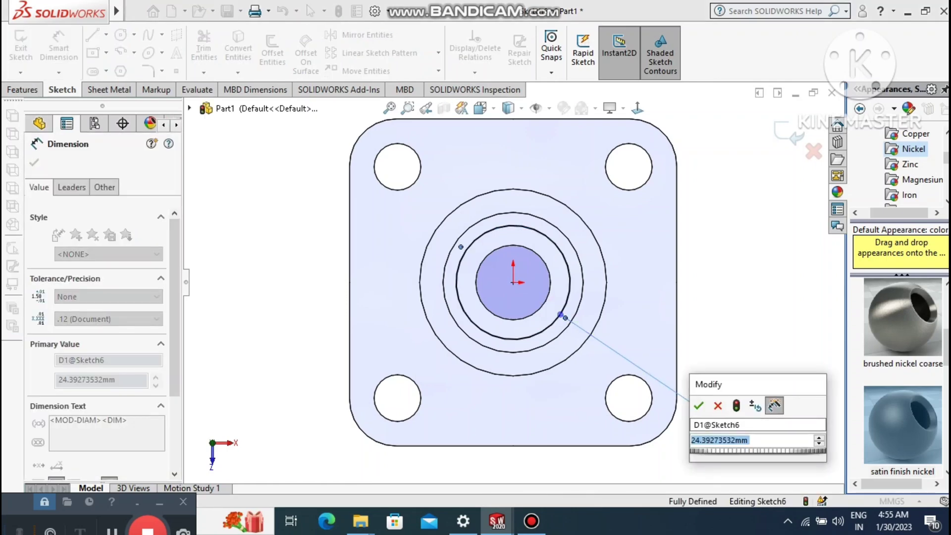
{"action": "type", "text": "30"}
{"action": "key", "text": "Return"}
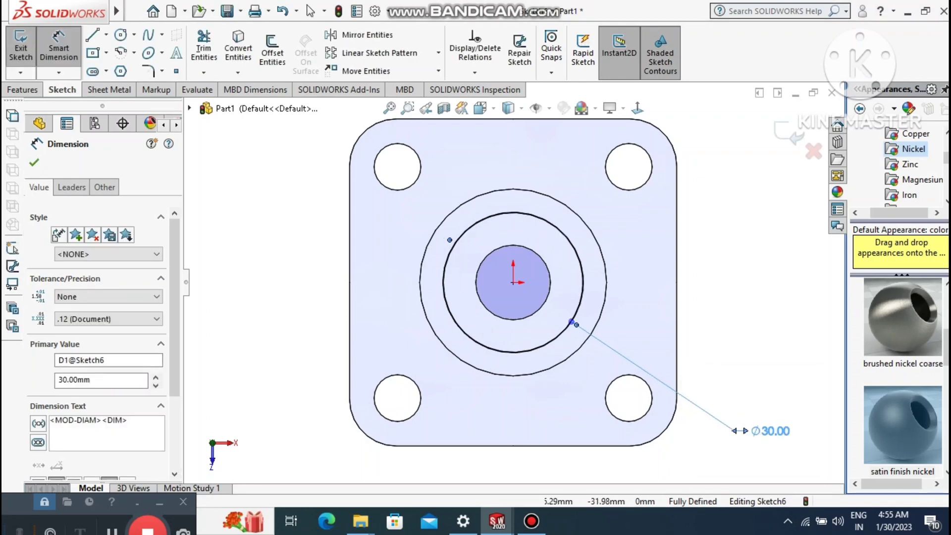
{"action": "left_click", "coordinate": [733, 288]}
{"action": "middle_click_drag", "start_coordinate": [711, 340], "coordinate": [710, 289]}
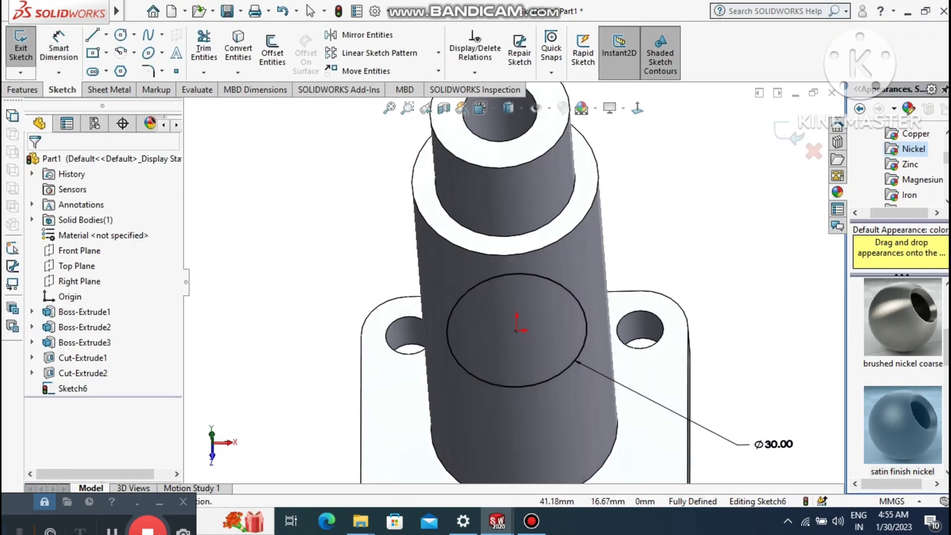
{"action": "left_click", "coordinate": [389, 108]}
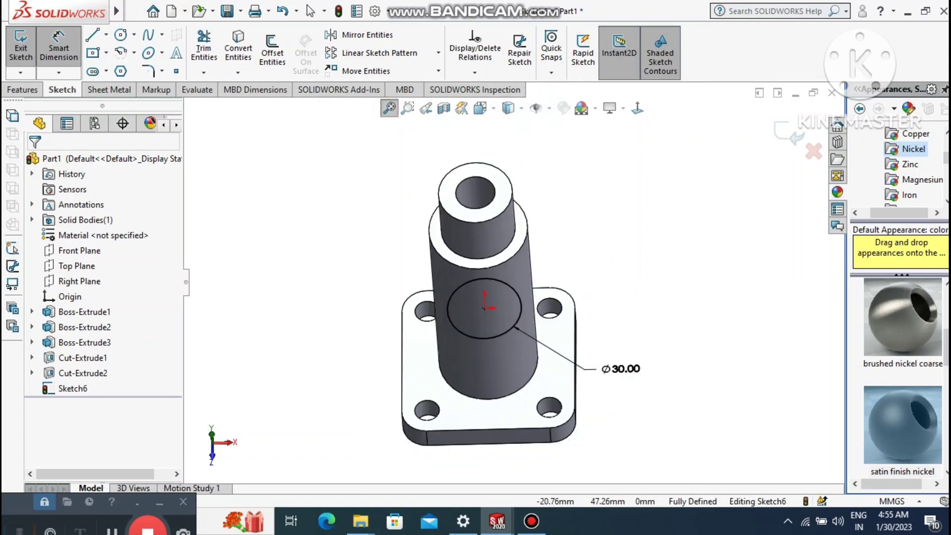
{"action": "left_click", "coordinate": [22, 89]}
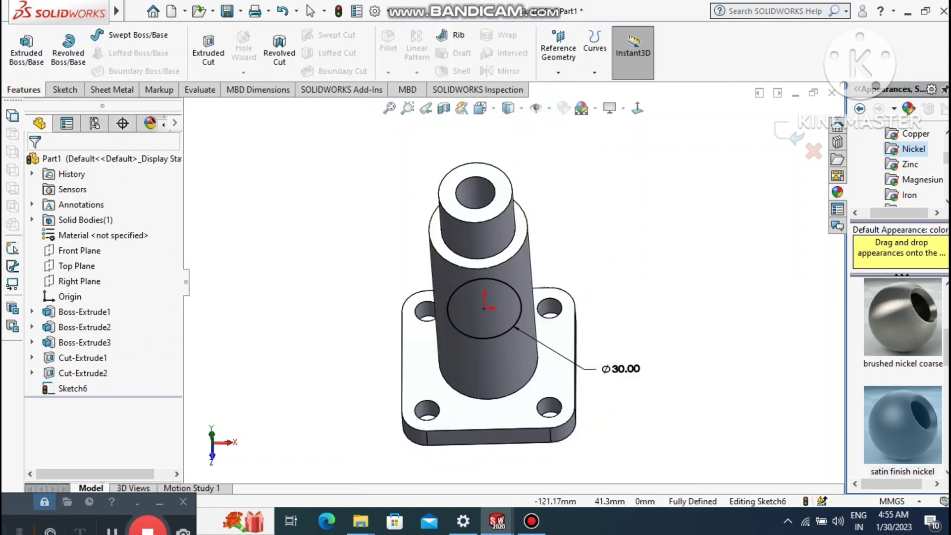
{"action": "left_click", "coordinate": [208, 52]}
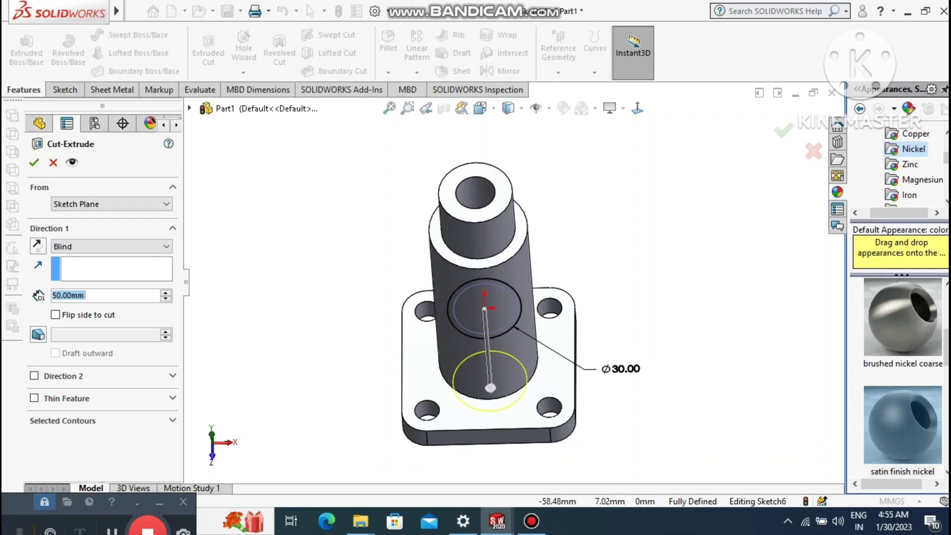
{"action": "left_click", "coordinate": [87, 246]}
{"action": "left_click", "coordinate": [82, 267]}
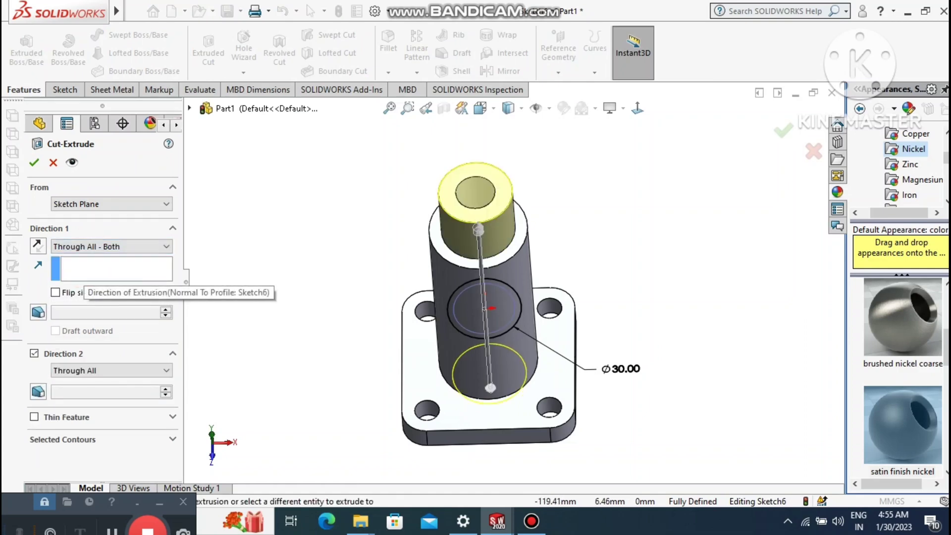
{"action": "left_click", "coordinate": [99, 246]}
{"action": "left_click", "coordinate": [74, 268]}
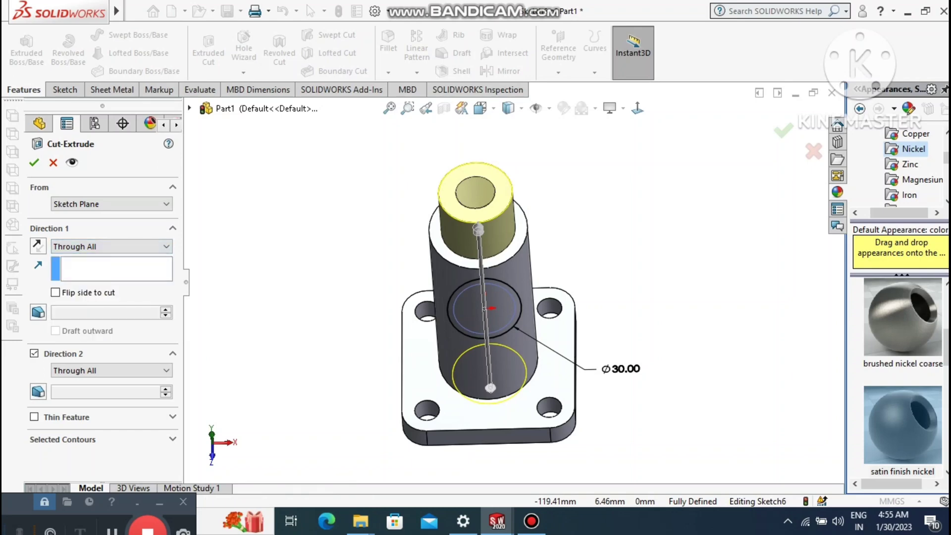
{"action": "left_click", "coordinate": [81, 246]}
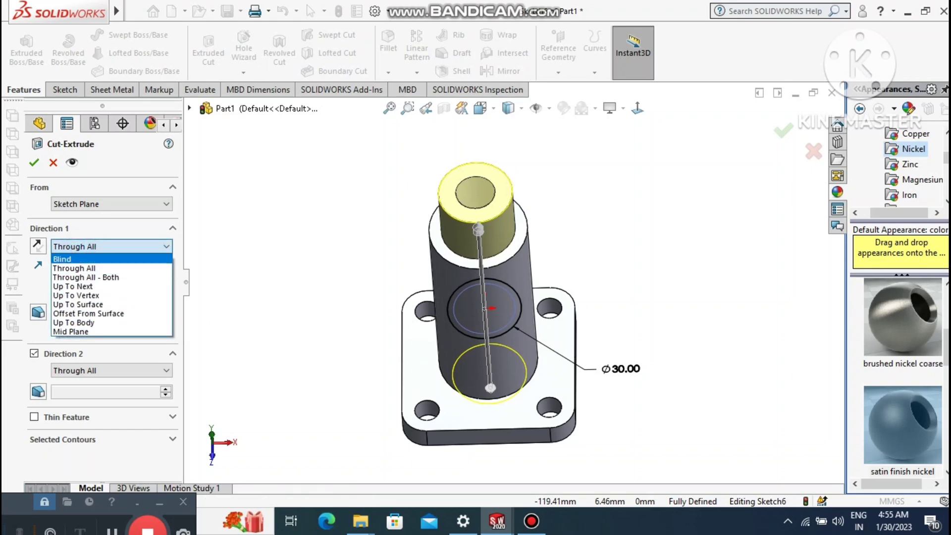
{"action": "left_click", "coordinate": [70, 246]}
{"action": "left_click", "coordinate": [38, 246]}
{"action": "left_click", "coordinate": [53, 162]}
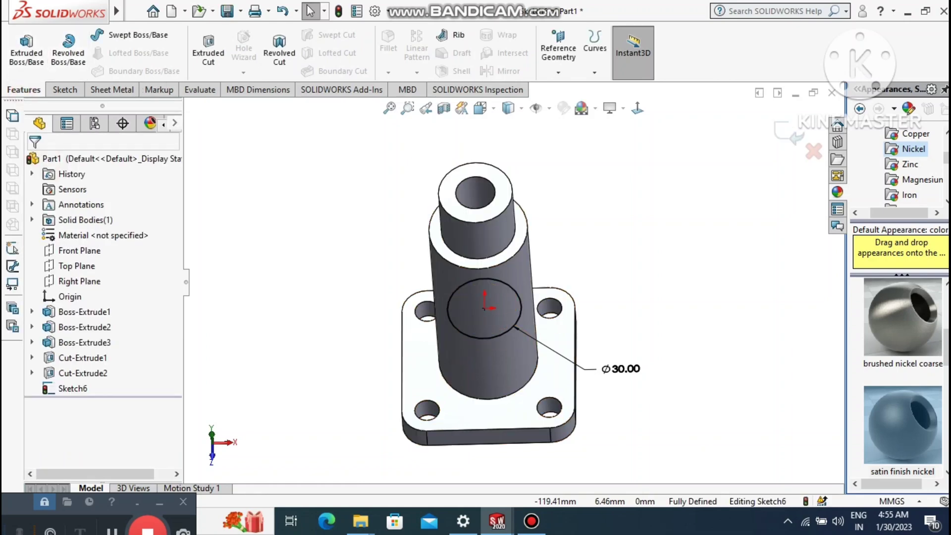
Cut the 30 mm circle down through the base plate as an extruded cut with the Through All end condition.
{"action": "left_click", "coordinate": [208, 52]}
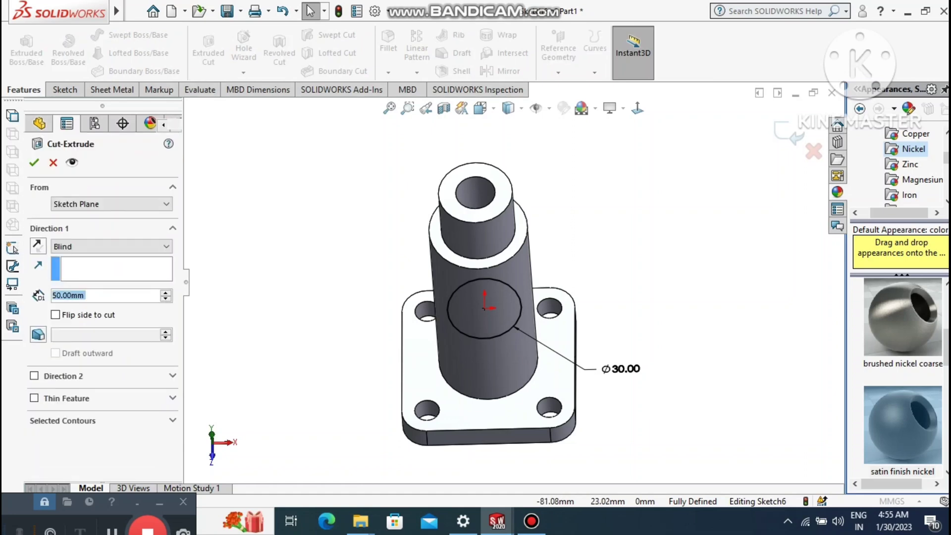
{"action": "left_click", "coordinate": [95, 248]}
{"action": "left_click", "coordinate": [87, 269]}
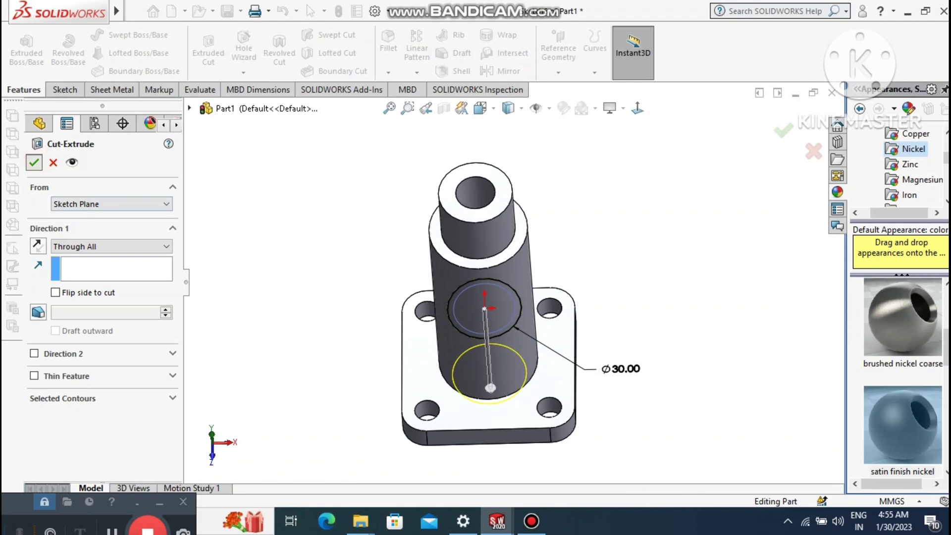
{"action": "left_click", "coordinate": [34, 162]}
{"action": "middle_click_drag", "start_coordinate": [485, 307], "coordinate": [431, 258]}
{"action": "left_click", "coordinate": [334, 238]}
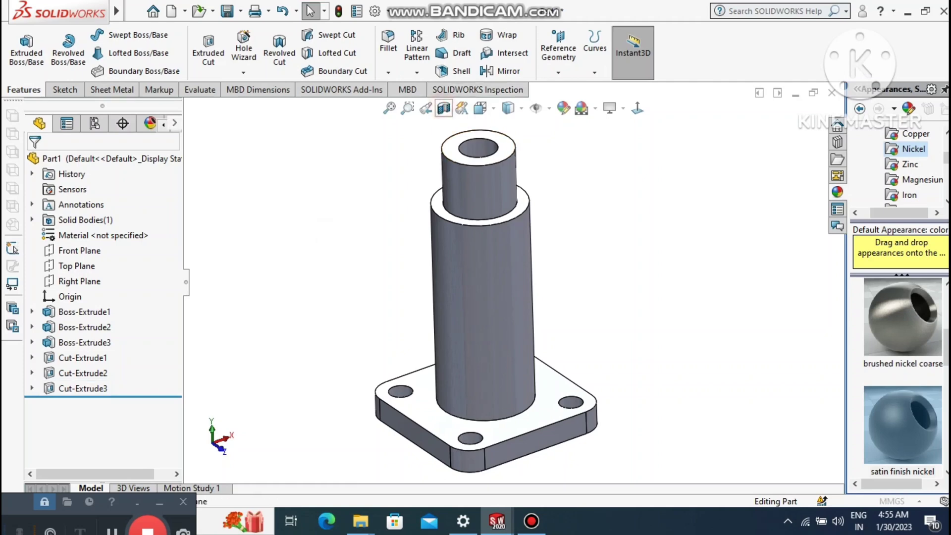
Examine the stepped internal bore in a planar section view on the Front Plane, and return to the full model.
{"action": "left_click", "coordinate": [444, 108]}
{"action": "mouse_move", "coordinate": [545, 297]}
{"action": "middle_mouse_down"}
{"action": "mouse_move", "coordinate": [475, 237]}
{"action": "mouse_move", "coordinate": [528, 294]}
{"action": "middle_mouse_up"}
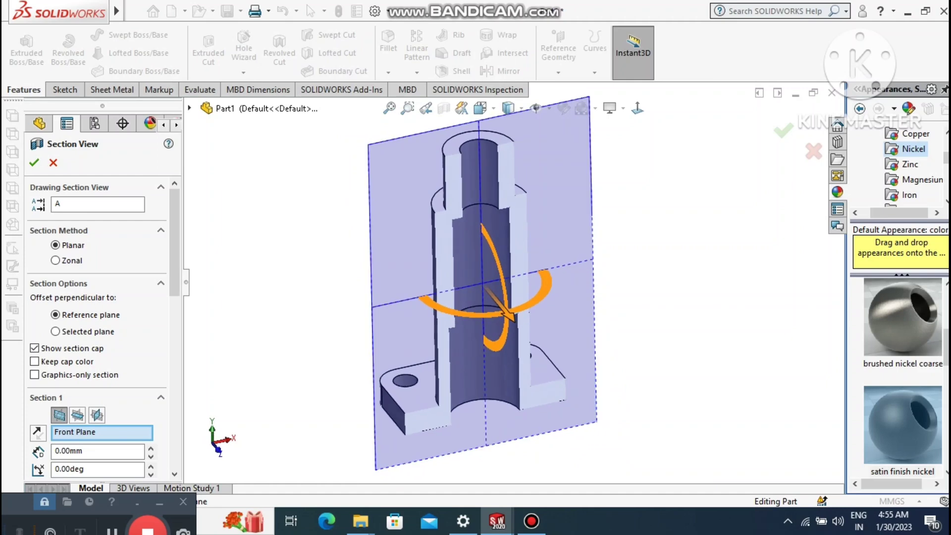
{"action": "key", "text": "Return"}
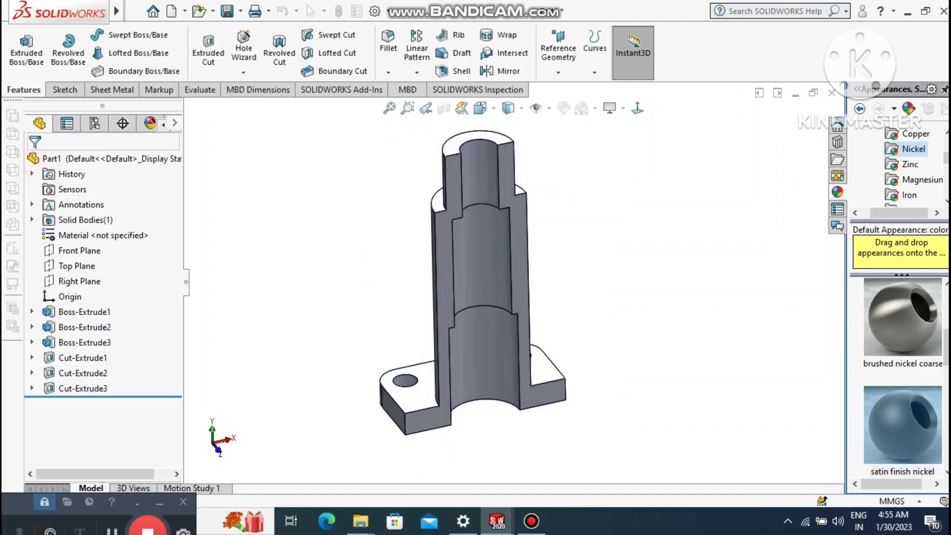
{"action": "left_click", "coordinate": [444, 107]}
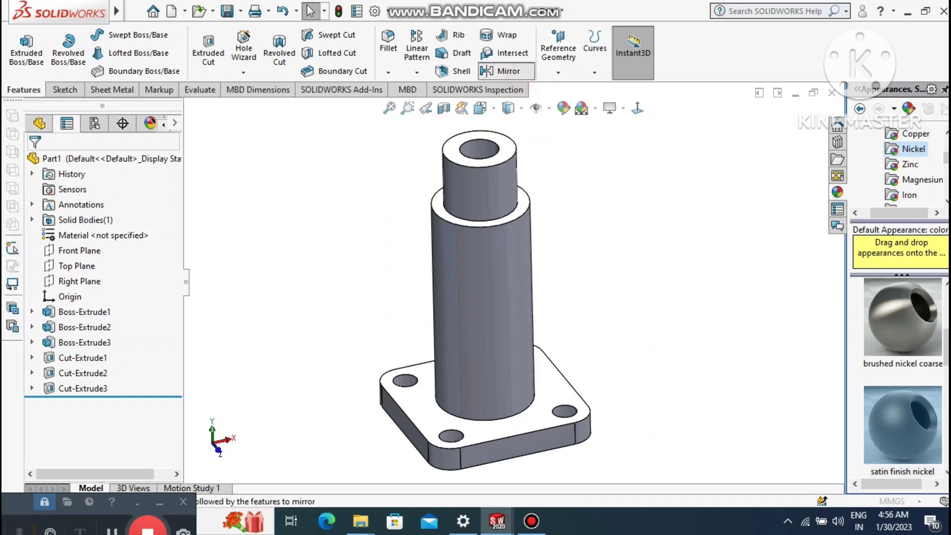
{"action": "left_click", "coordinate": [500, 71]}
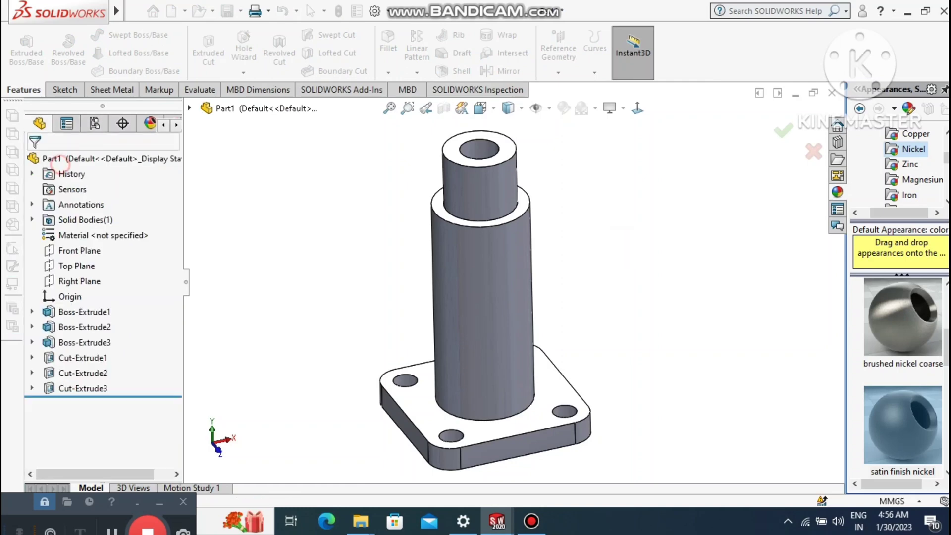
{"action": "left_click", "coordinate": [582, 299]}
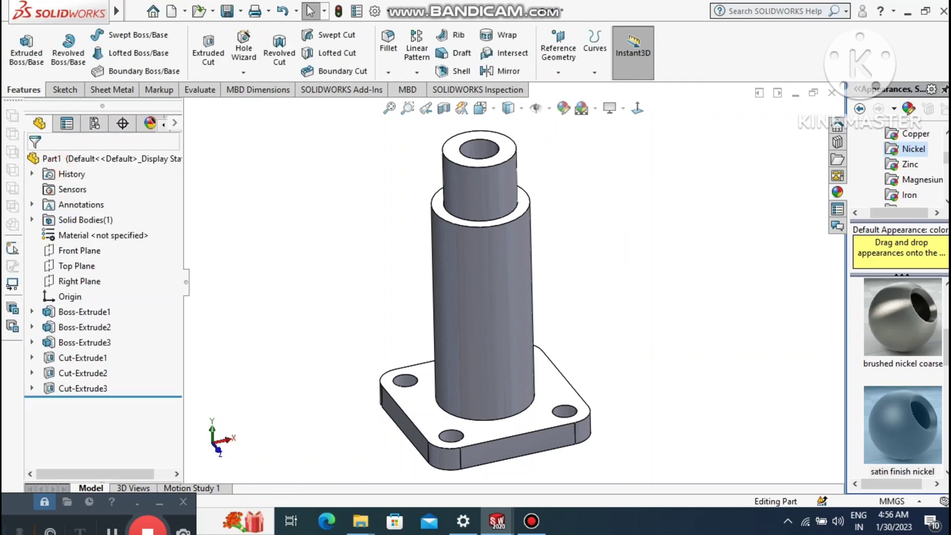
Apply the brushed nickel coarse appearance to the part and replace it with brushed nickel.
{"action": "double_click", "coordinate": [902, 317]}
{"action": "left_click", "coordinate": [700, 330]}
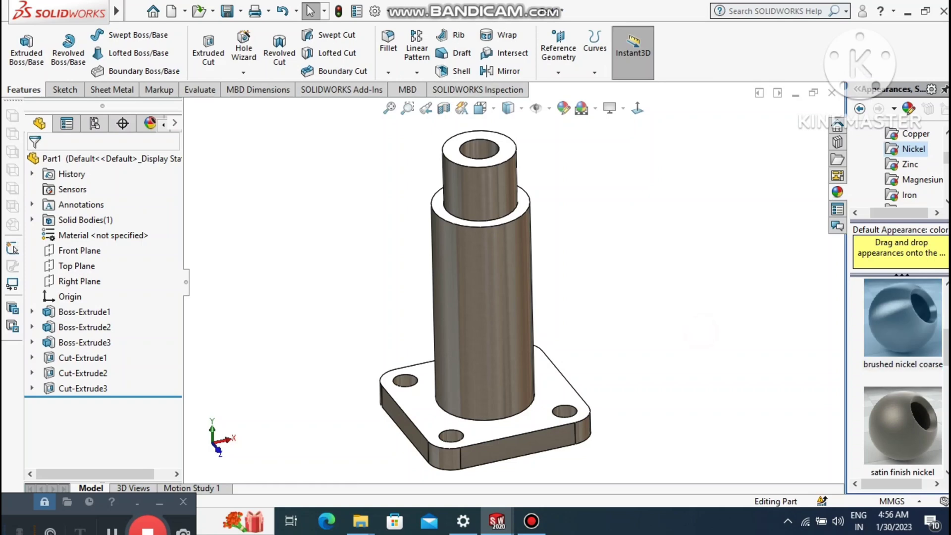
{"action": "scroll", "coordinate": [902, 318], "scroll_direction": "up", "scroll_amount": 2}
{"action": "double_click", "coordinate": [907, 435]}
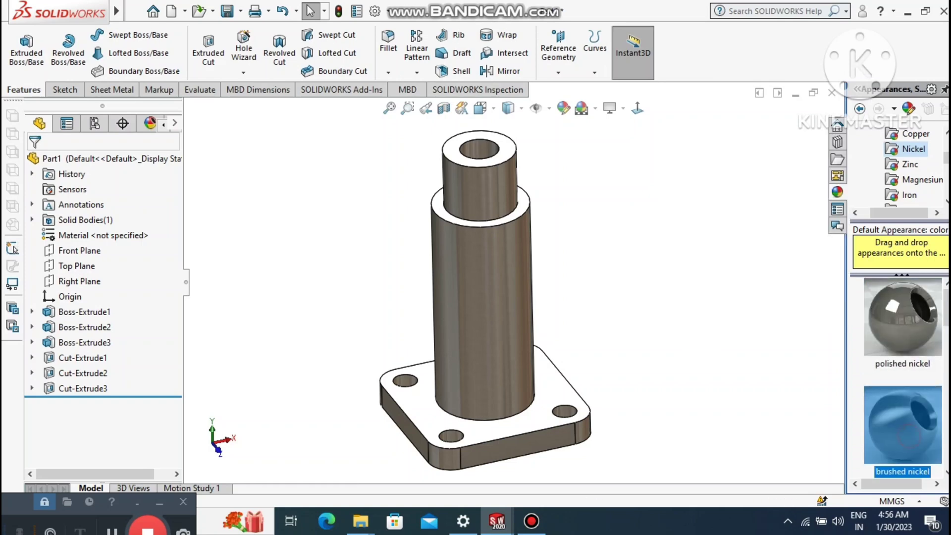
{"action": "scroll", "coordinate": [603, 314], "scroll_direction": "down", "scroll_amount": 1}
{"action": "scroll", "coordinate": [513, 282], "scroll_direction": "up", "scroll_amount": 1}
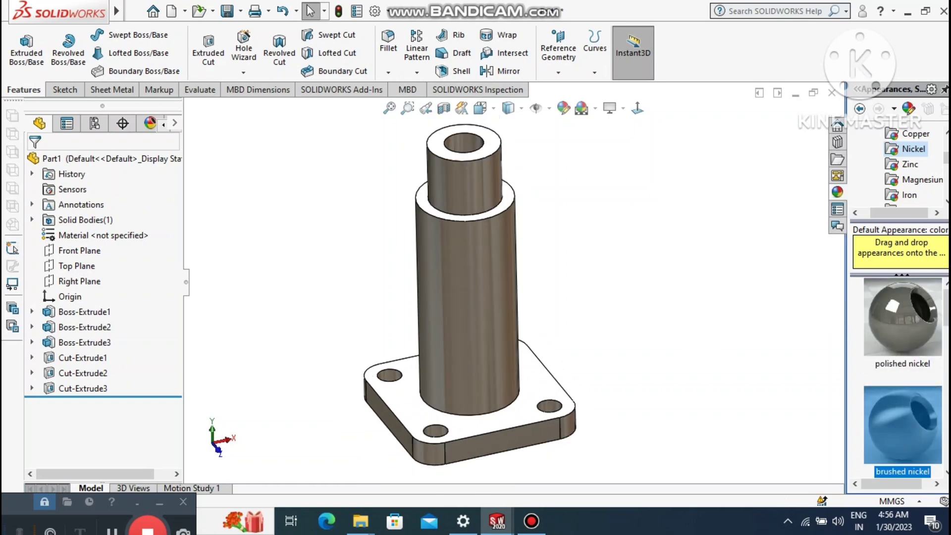
Create a reference plane offset 28 mm from the Right Plane, on the positive X side.
{"action": "left_click", "coordinate": [558, 73]}
{"action": "left_click", "coordinate": [568, 88]}
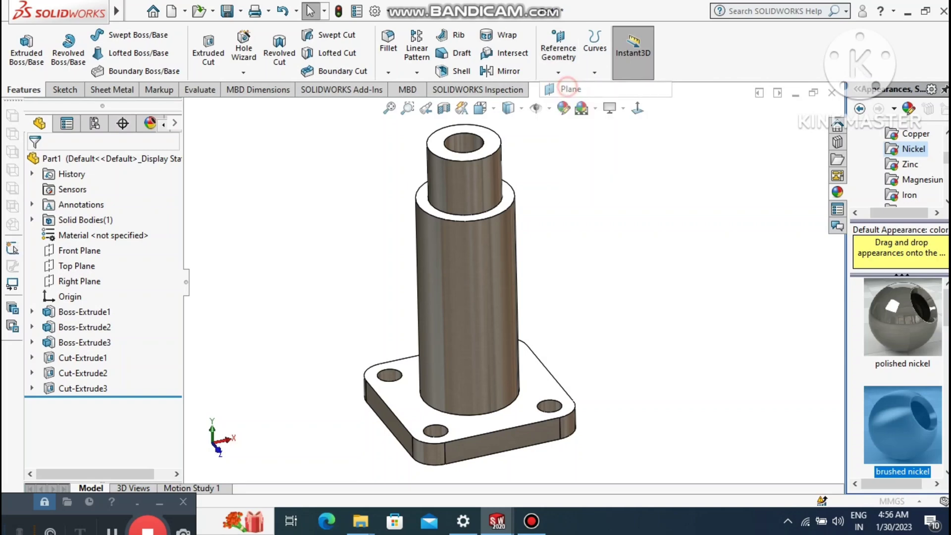
{"action": "left_click", "coordinate": [189, 108]}
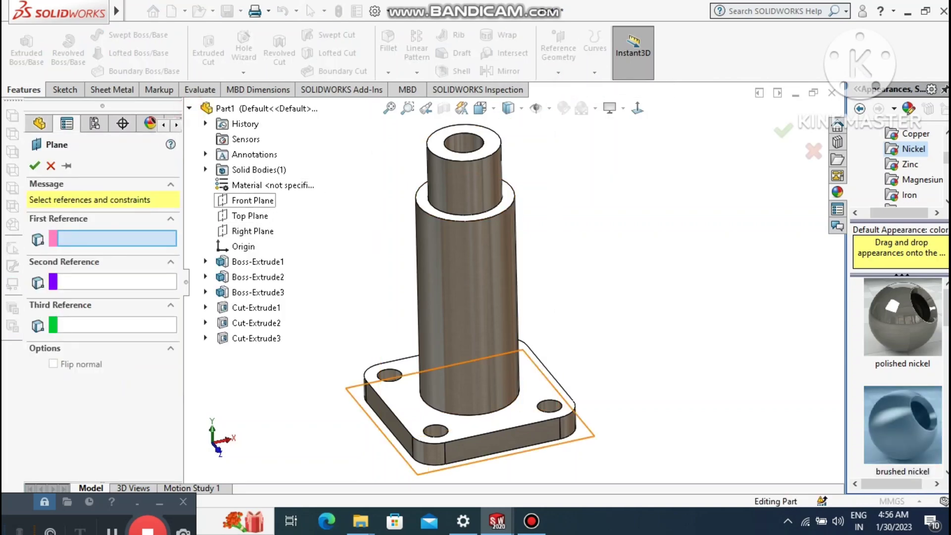
{"action": "left_click", "coordinate": [238, 232]}
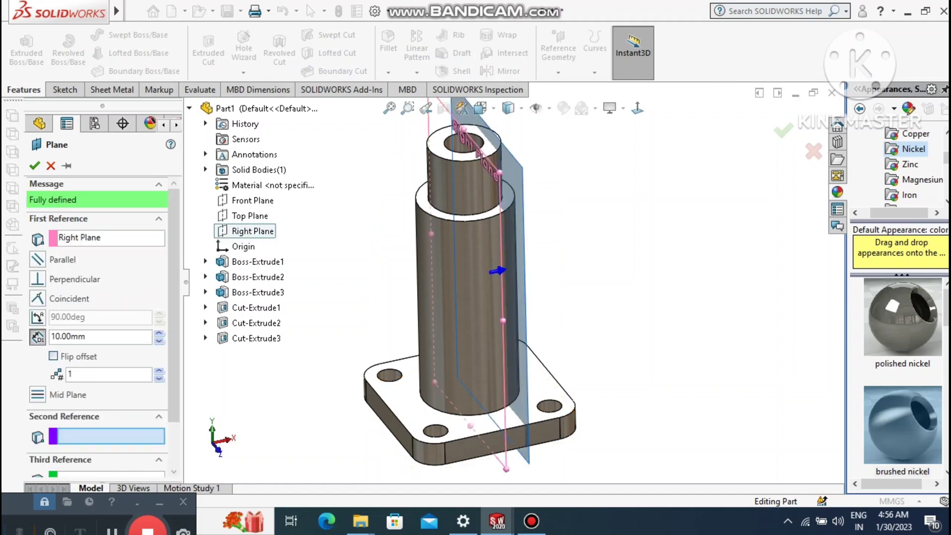
{"action": "middle_click_drag", "start_coordinate": [555, 257], "coordinate": [470, 251]}
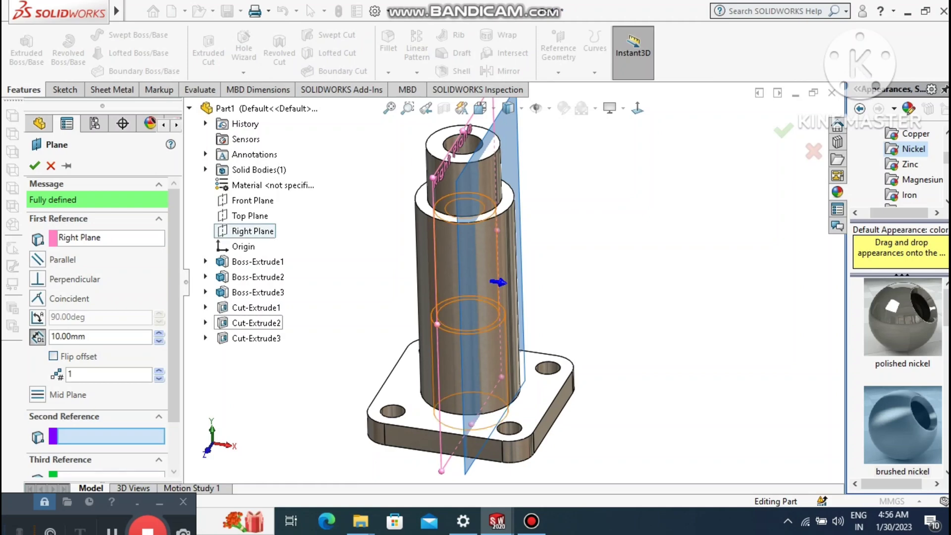
{"action": "left_click", "coordinate": [159, 333]}
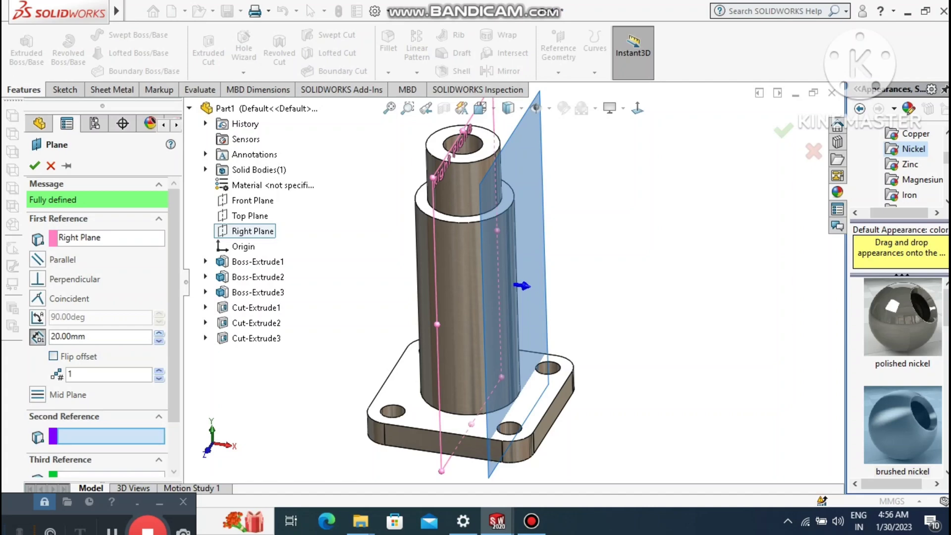
{"action": "left_click", "coordinate": [97, 340]}
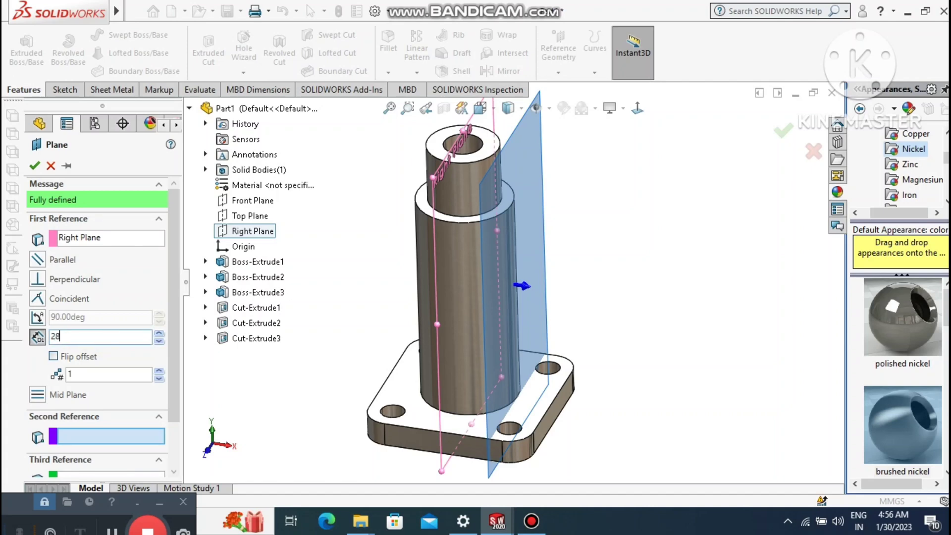
{"action": "key", "text": "Return"}
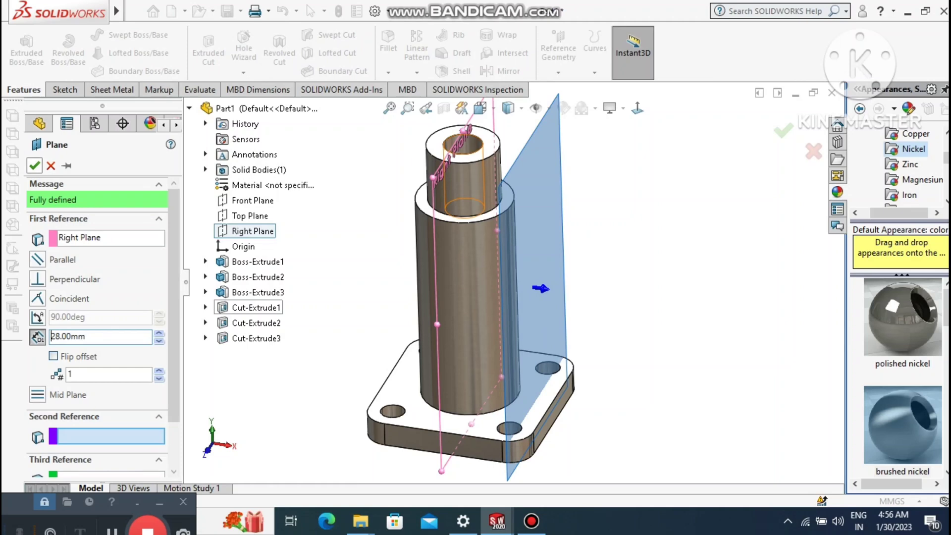
{"action": "left_click", "coordinate": [35, 166]}
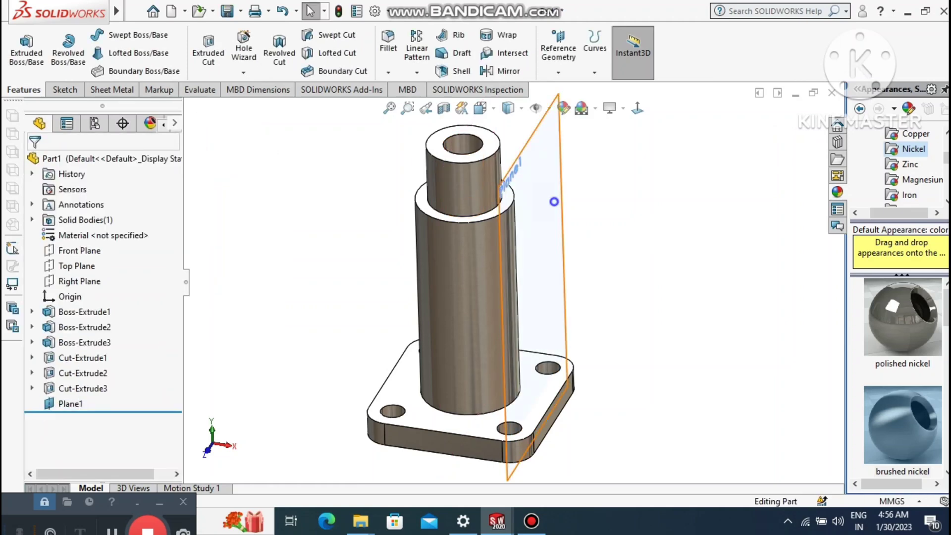
On the 28 mm offset plane, sketch a circle of about 15.7 mm radius centred vertically above the origin, about 62 mm up.
{"action": "right_click", "coordinate": [552, 203]}
{"action": "left_click", "coordinate": [587, 180]}
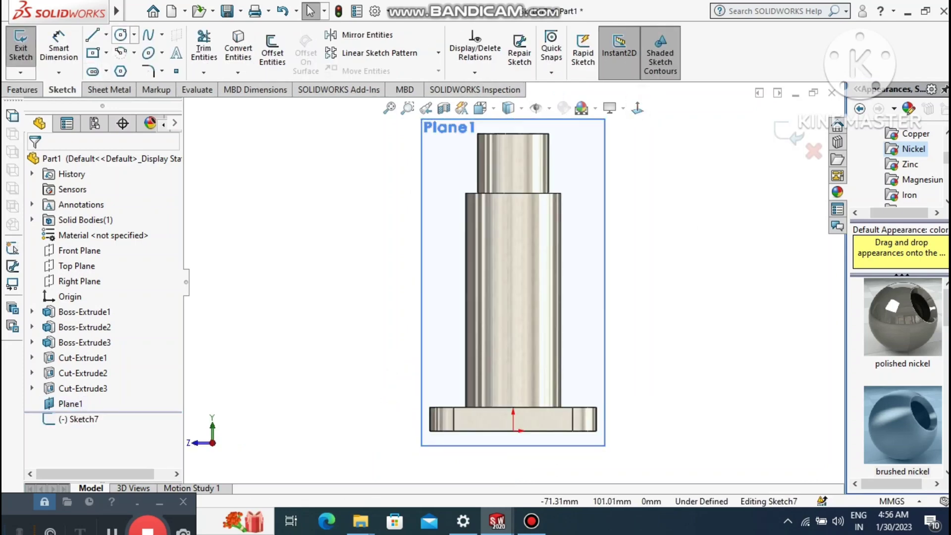
{"action": "left_click", "coordinate": [120, 35]}
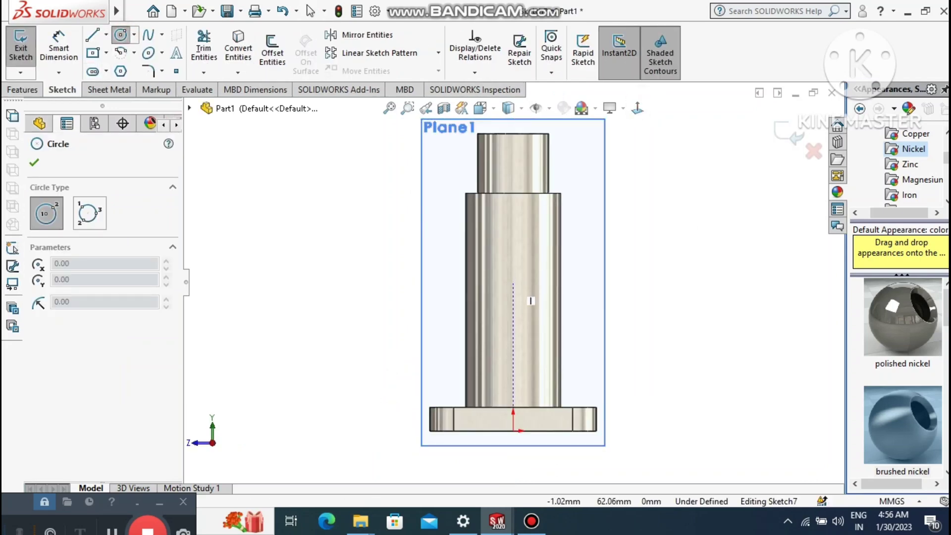
{"action": "left_click", "coordinate": [513, 283]}
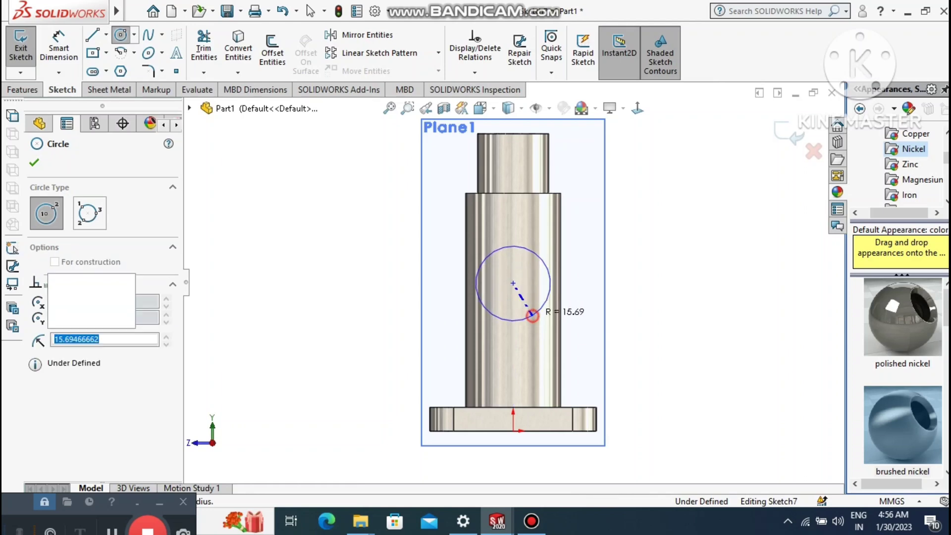
{"action": "left_click", "coordinate": [531, 315]}
Dimension the diameter of the circle on the offset plane as 30 mm.
{"action": "left_click", "coordinate": [58, 45]}
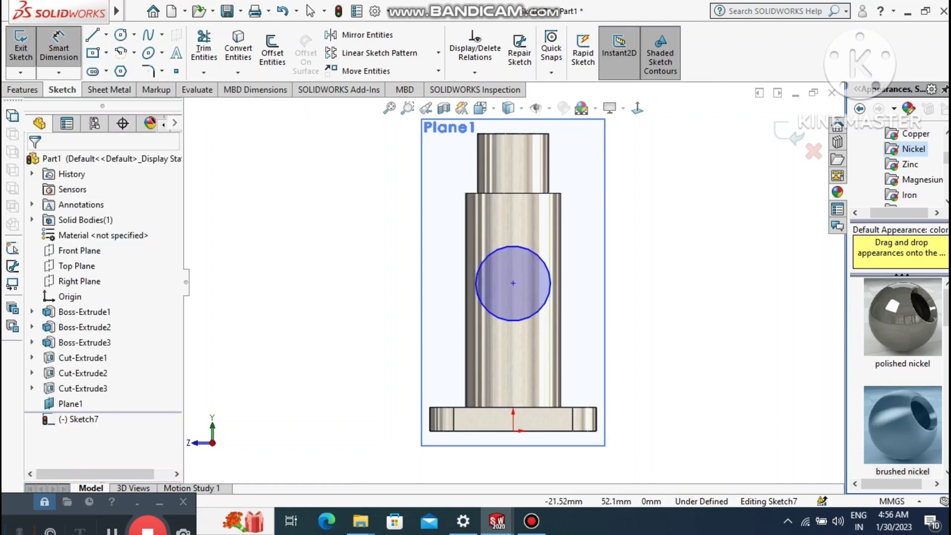
{"action": "left_click", "coordinate": [480, 305]}
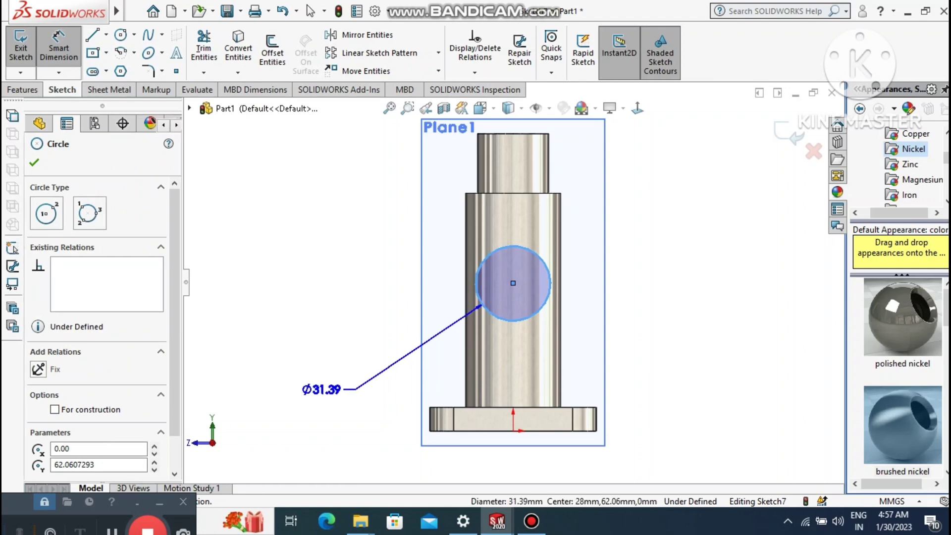
{"action": "left_click", "coordinate": [320, 389]}
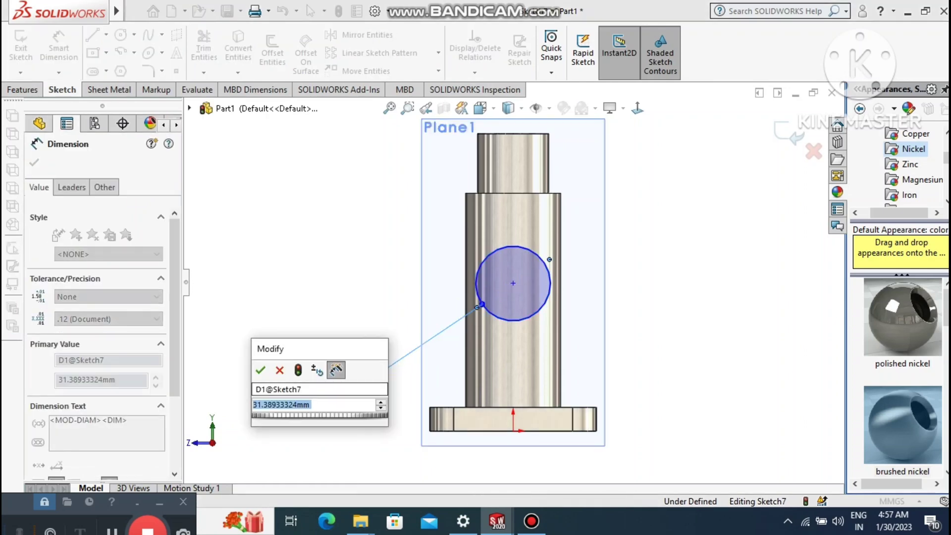
{"action": "type", "text": "30"}
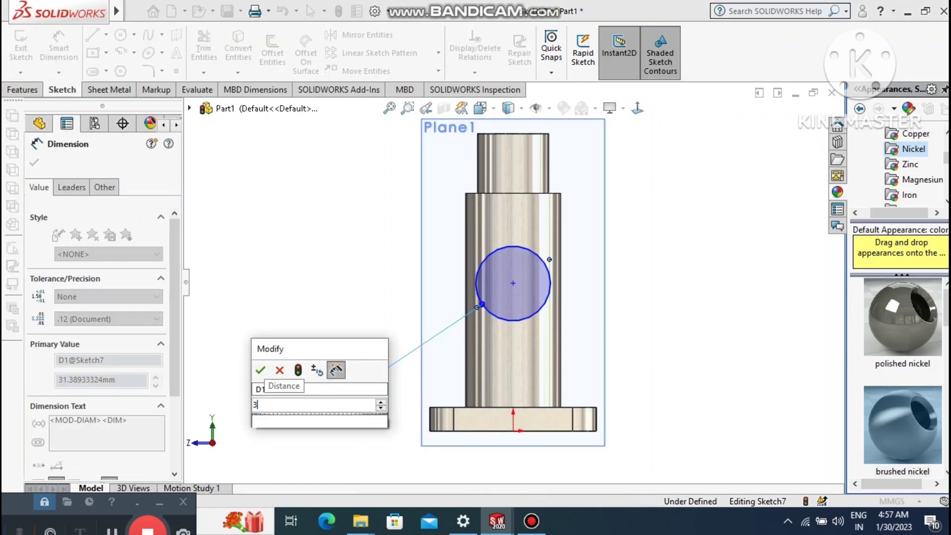
{"action": "key", "text": "Return"}
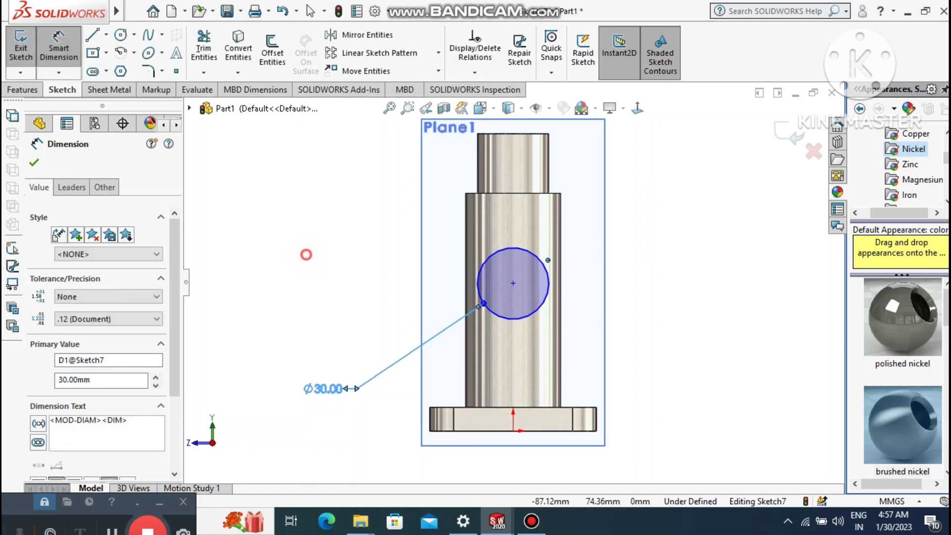
{"action": "left_click", "coordinate": [306, 254]}
Dimension the height of the 30 mm circle's centre above the origin as 50 mm.
{"action": "left_click", "coordinate": [513, 430]}
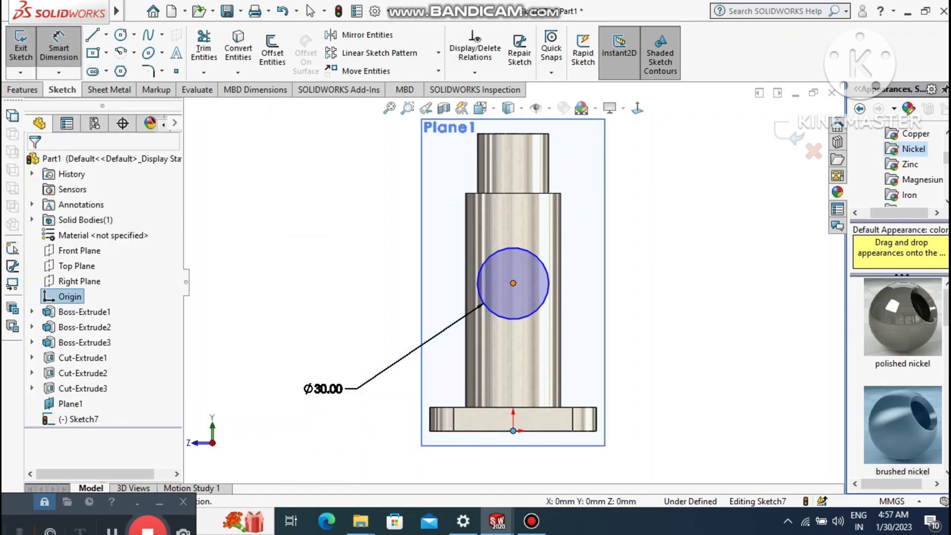
{"action": "left_click", "coordinate": [513, 284]}
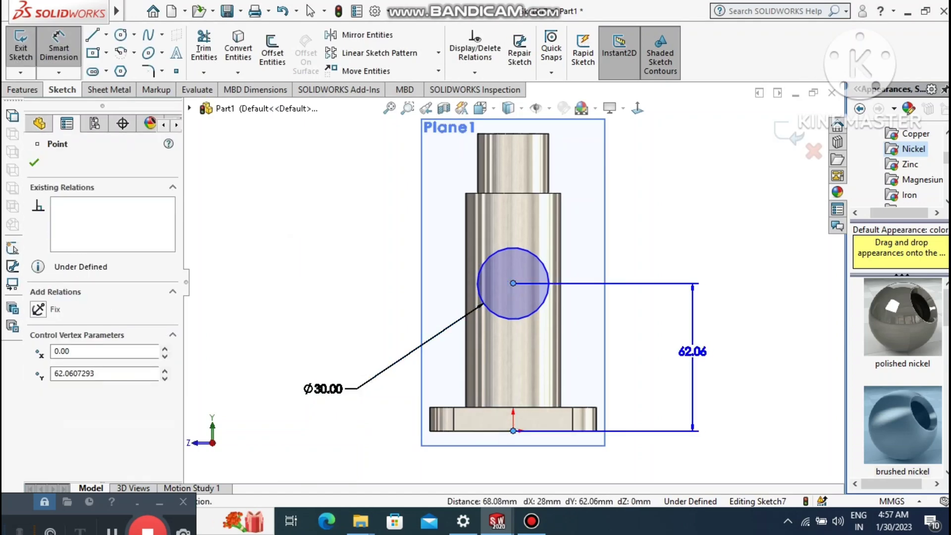
{"action": "left_click", "coordinate": [693, 351]}
{"action": "type", "text": "50"}
{"action": "key", "text": "Return"}
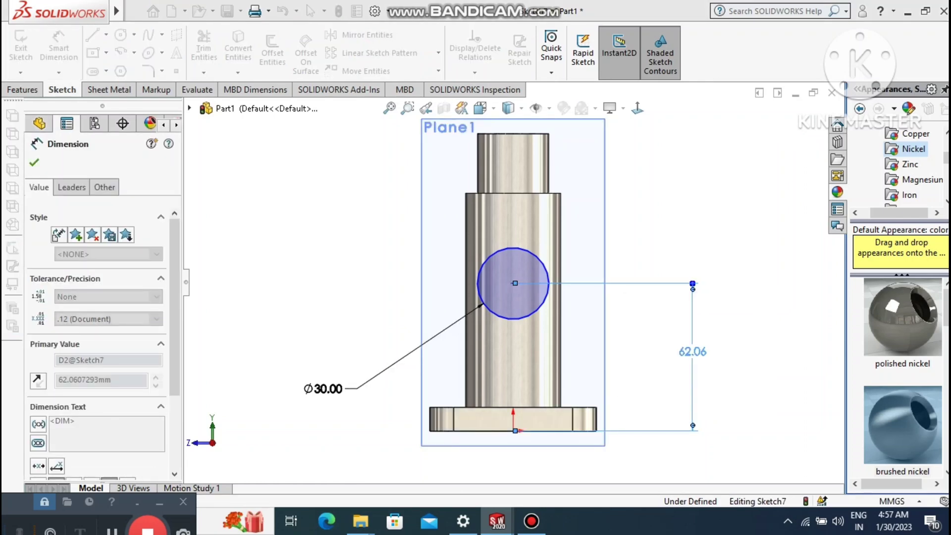
{"action": "key", "text": "Escape"}
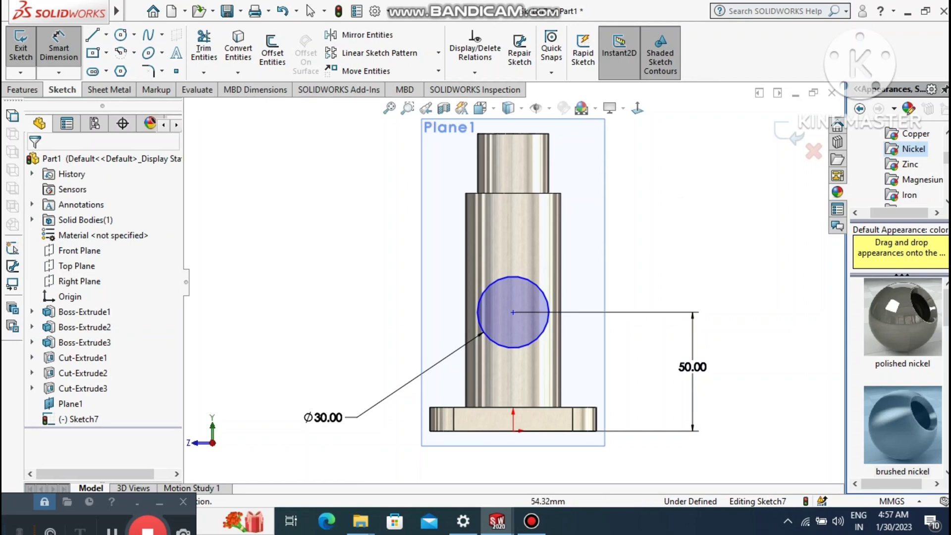
Extrude the 30 mm circle as a merged boss with the Up To Surface end condition, ending at the main cylinder's outer face.
{"action": "mouse_move", "coordinate": [639, 249]}
{"action": "middle_mouse_down"}
{"action": "mouse_move", "coordinate": [665, 238]}
{"action": "mouse_move", "coordinate": [690, 291]}
{"action": "middle_mouse_up"}
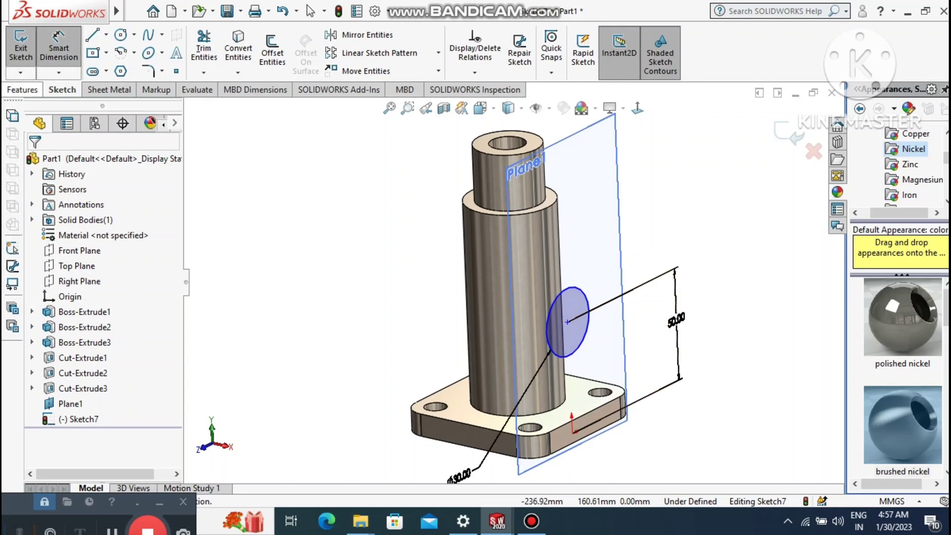
{"action": "left_click", "coordinate": [23, 89]}
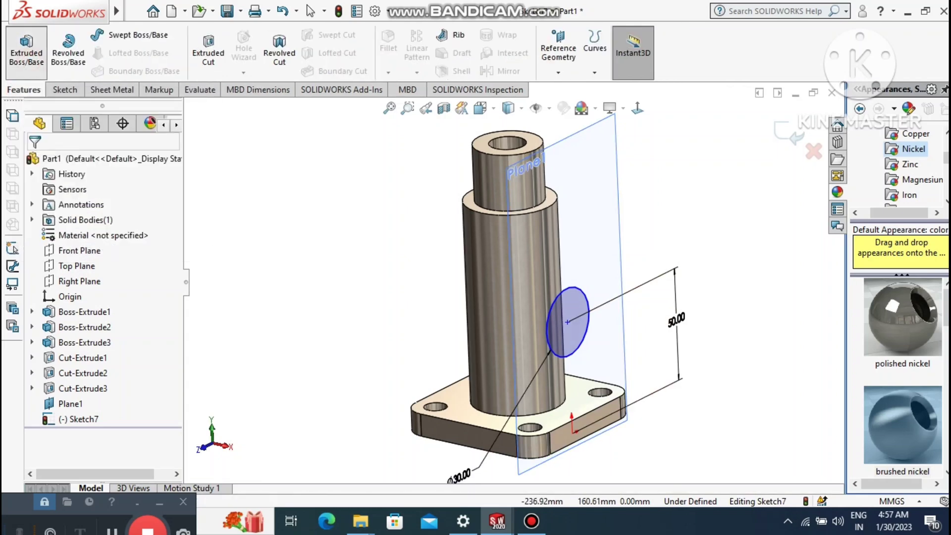
{"action": "left_click", "coordinate": [26, 49]}
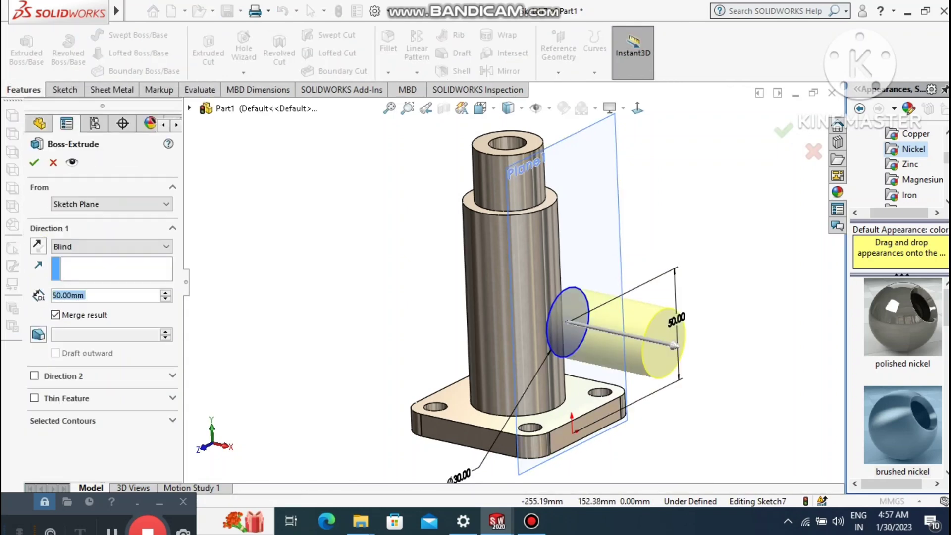
{"action": "left_click", "coordinate": [75, 246]}
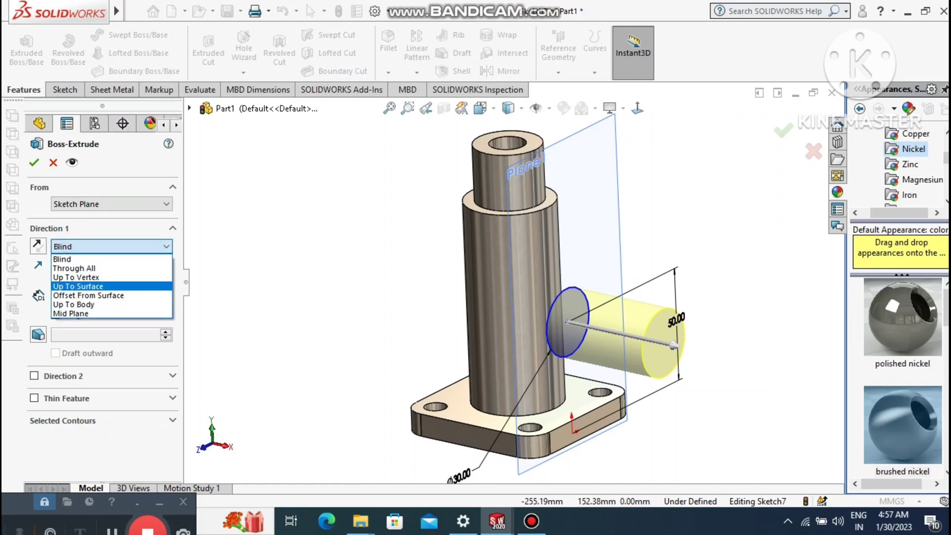
{"action": "left_click", "coordinate": [78, 286]}
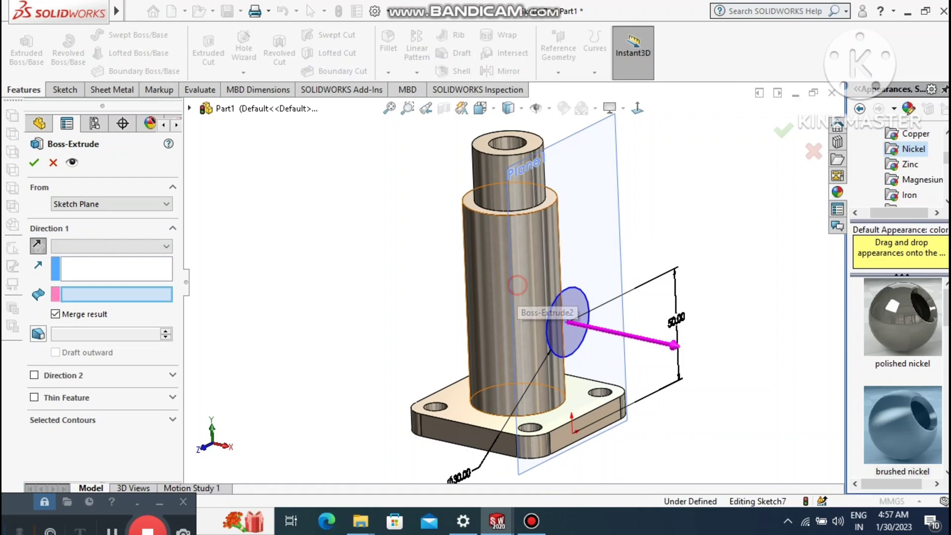
{"action": "left_click", "coordinate": [517, 284]}
{"action": "scroll", "coordinate": [517, 284], "scroll_direction": "down", "scroll_amount": 2}
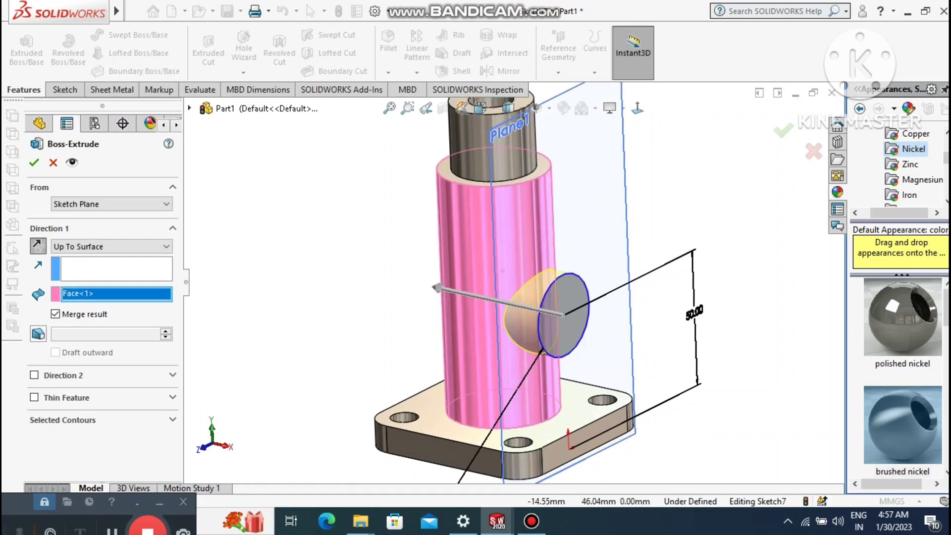
{"action": "left_click", "coordinate": [34, 163]}
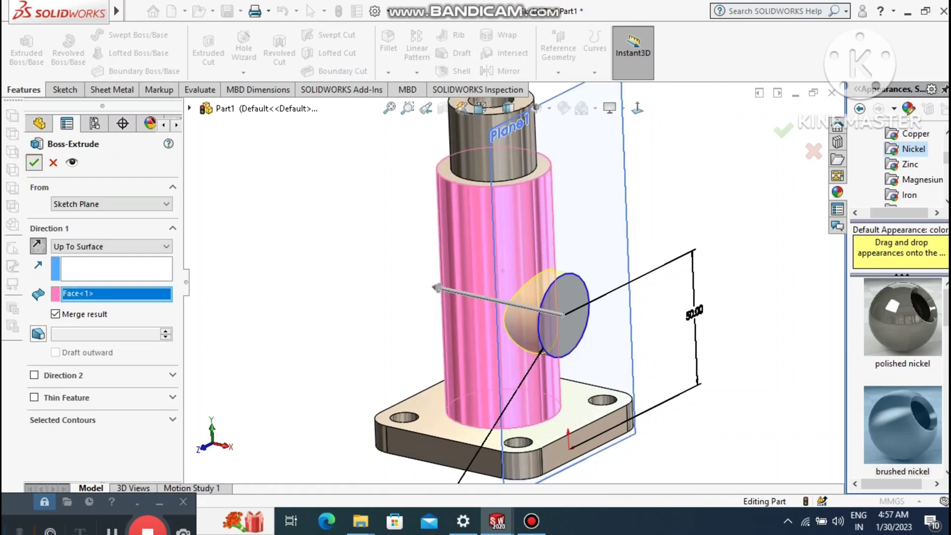
{"action": "left_click", "coordinate": [319, 282]}
{"action": "left_click", "coordinate": [319, 283]}
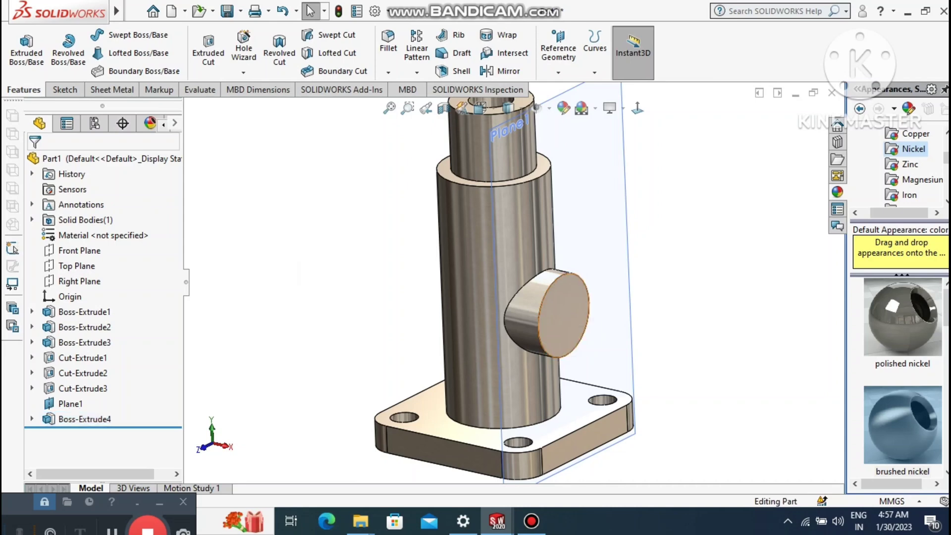
Sketch a concentric circle of about 9.5 mm radius on the side boss's flat end face.
{"action": "scroll", "coordinate": [554, 315], "scroll_direction": "down", "scroll_amount": 1}
{"action": "right_click", "coordinate": [545, 285]}
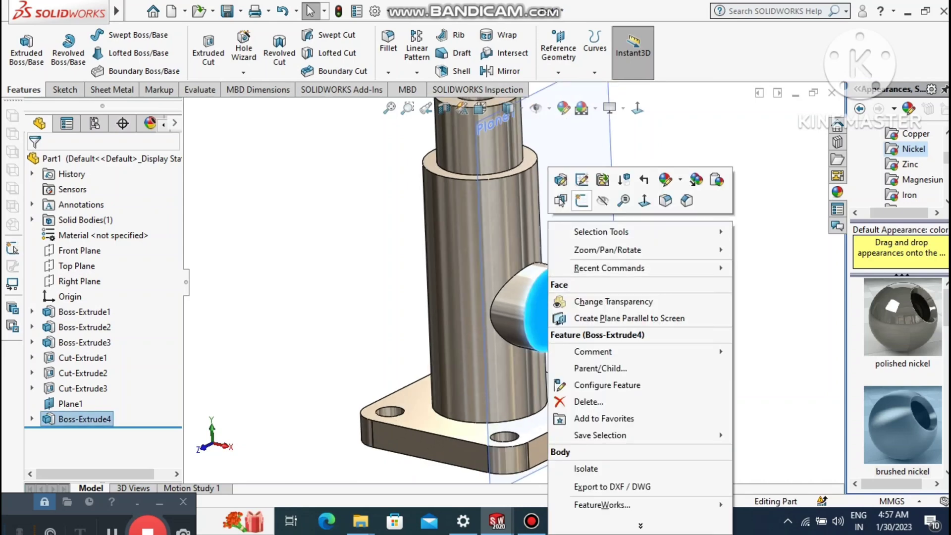
{"action": "left_click", "coordinate": [582, 201]}
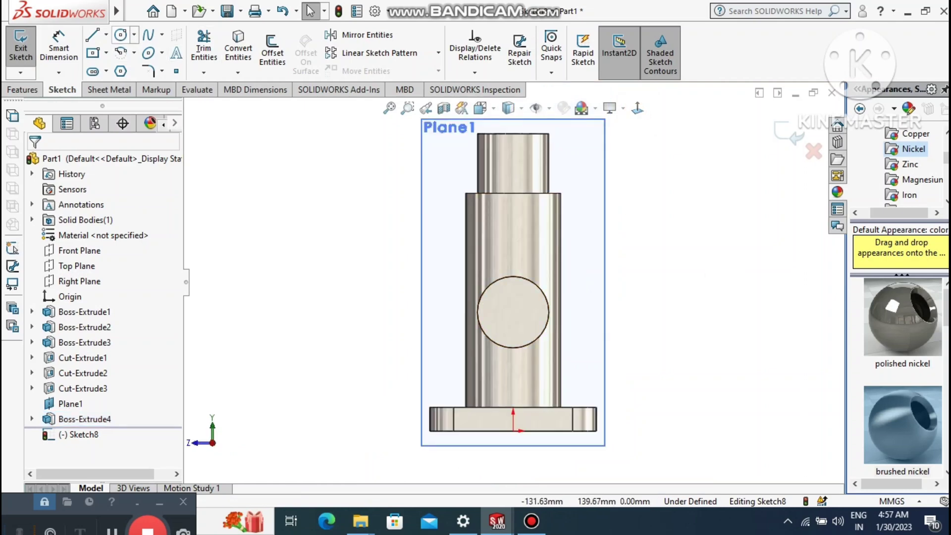
{"action": "left_click", "coordinate": [121, 35]}
{"action": "scroll", "coordinate": [553, 347], "scroll_direction": "down", "scroll_amount": 2}
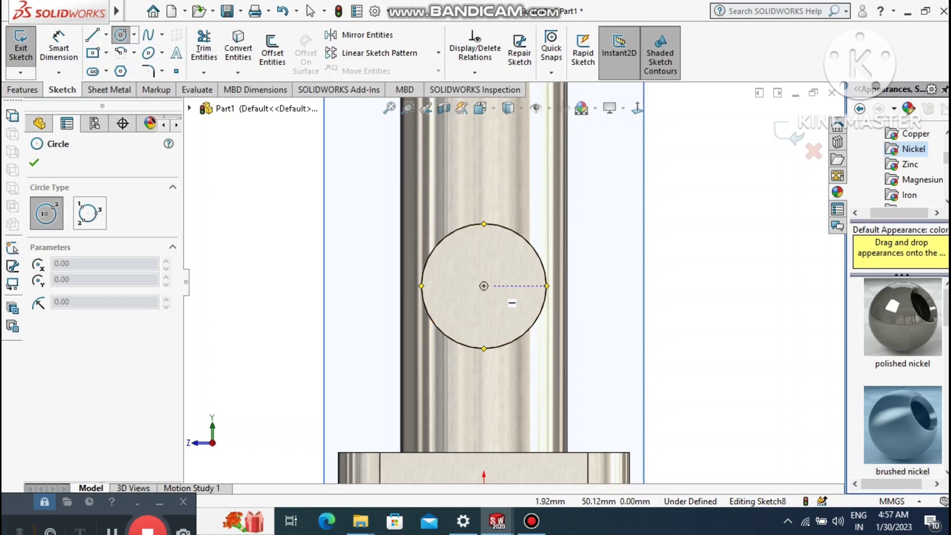
{"action": "left_click", "coordinate": [484, 286]}
{"action": "left_click", "coordinate": [484, 325]}
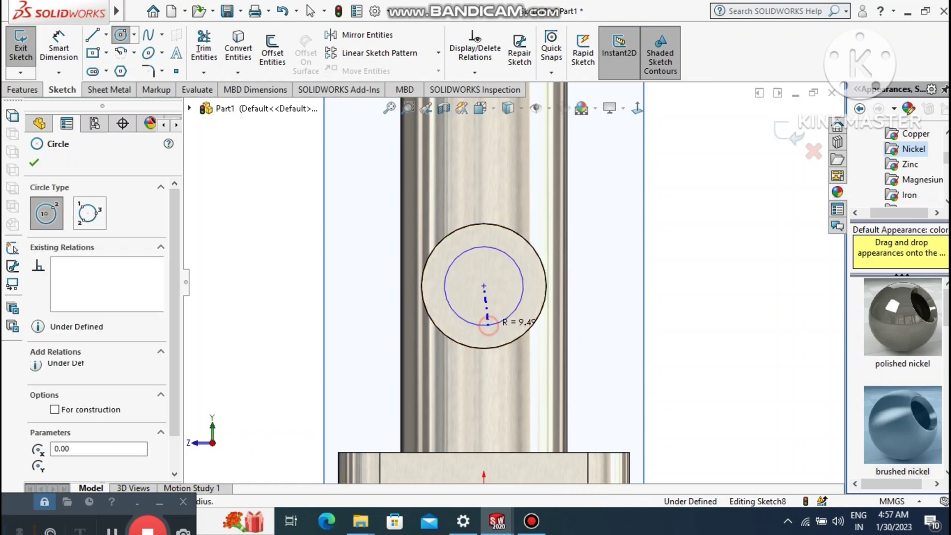
{"action": "key", "text": "Escape"}
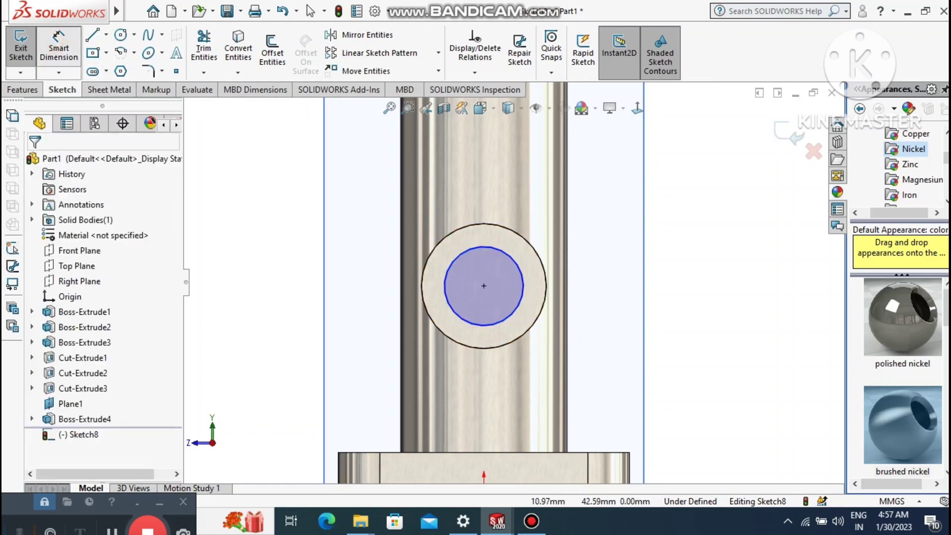
Dimension the diameter of the circle on the side boss's end face as 20 mm.
{"action": "left_click", "coordinate": [519, 305]}
{"action": "left_click", "coordinate": [675, 375]}
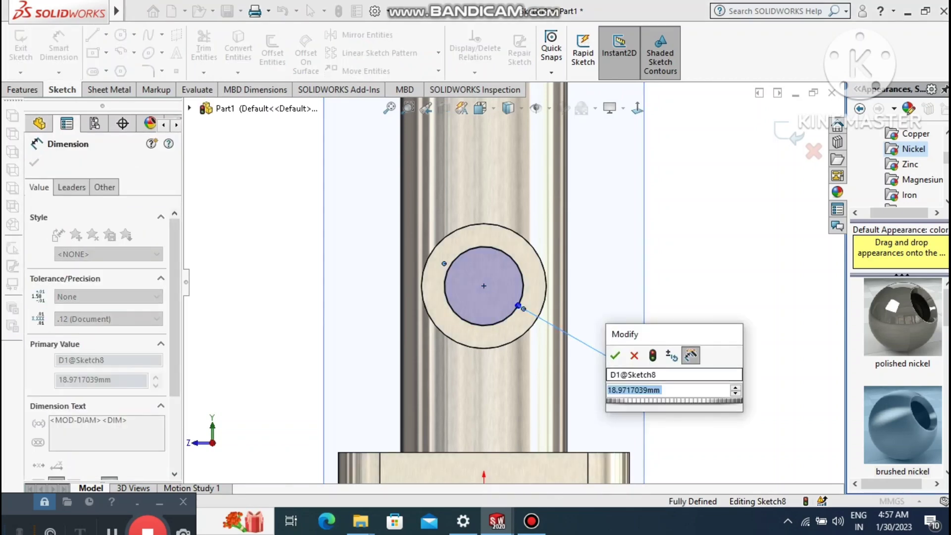
{"action": "type", "text": "20"}
{"action": "key", "text": "Return"}
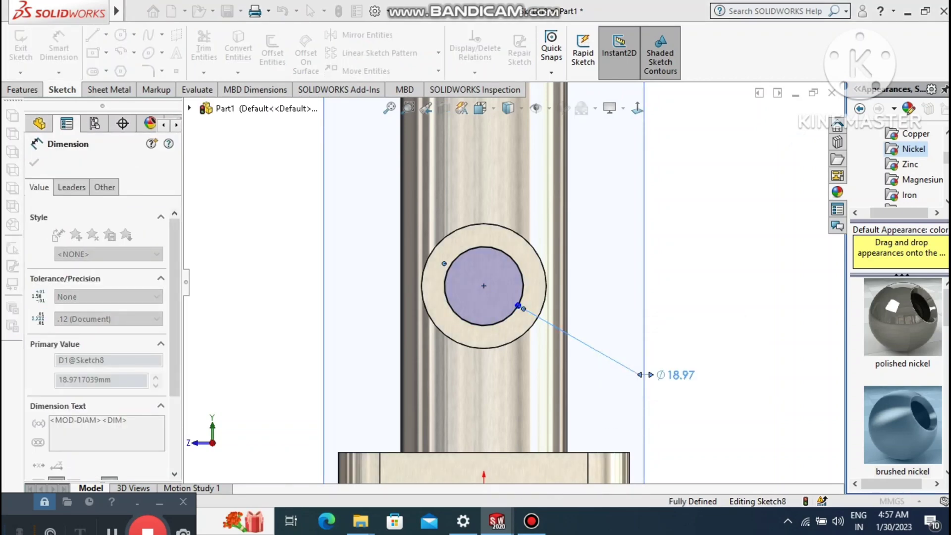
Set the diameter of the circle on the side boss's end face to 25 mm and extrude it 27 mm as a merged boss.
{"action": "key", "text": "Return"}
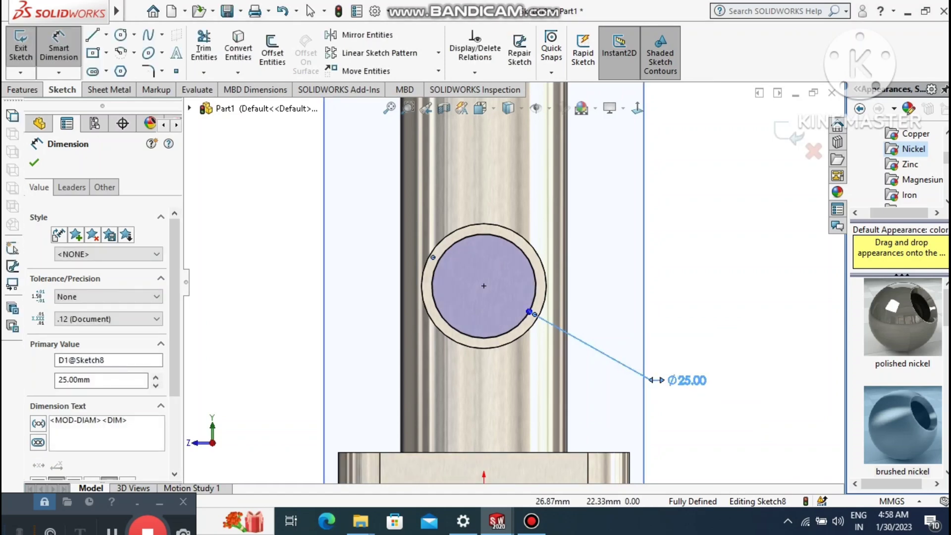
{"action": "left_click", "coordinate": [222, 278]}
{"action": "scroll", "coordinate": [223, 278], "scroll_direction": "up", "scroll_amount": 2}
{"action": "scroll", "coordinate": [304, 292], "scroll_direction": "up", "scroll_amount": 1}
{"action": "middle_click_drag", "start_coordinate": [340, 292], "coordinate": [401, 321]}
{"action": "left_click", "coordinate": [22, 90]}
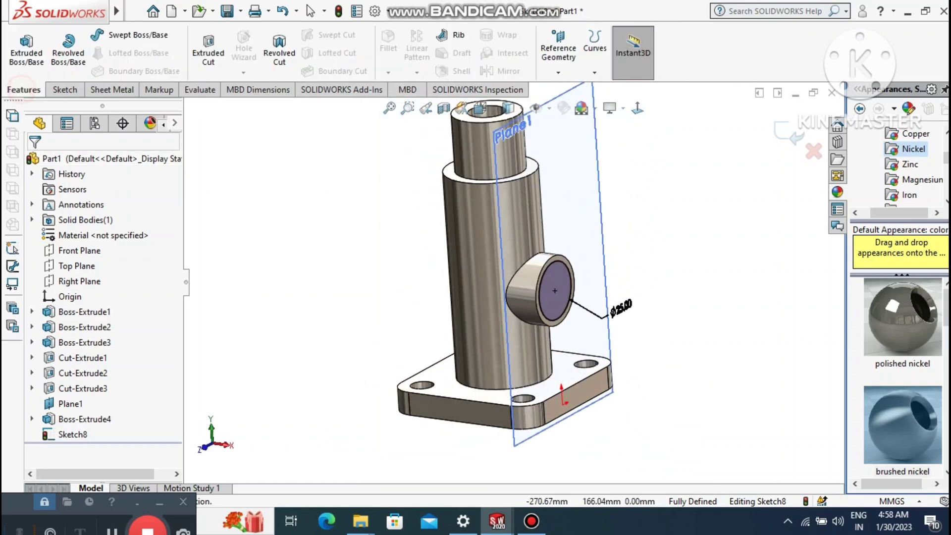
{"action": "left_click", "coordinate": [34, 44]}
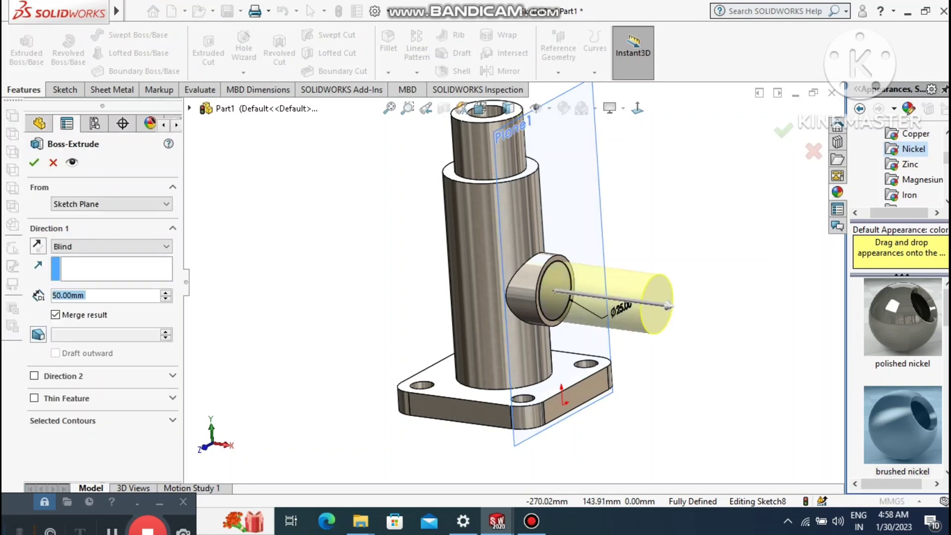
{"action": "type", "text": "27"}
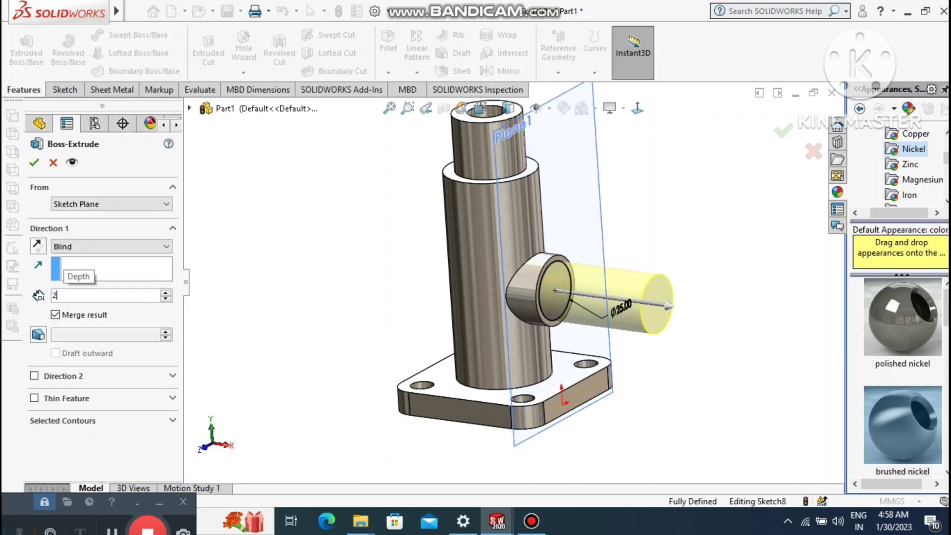
{"action": "key", "text": "Return"}
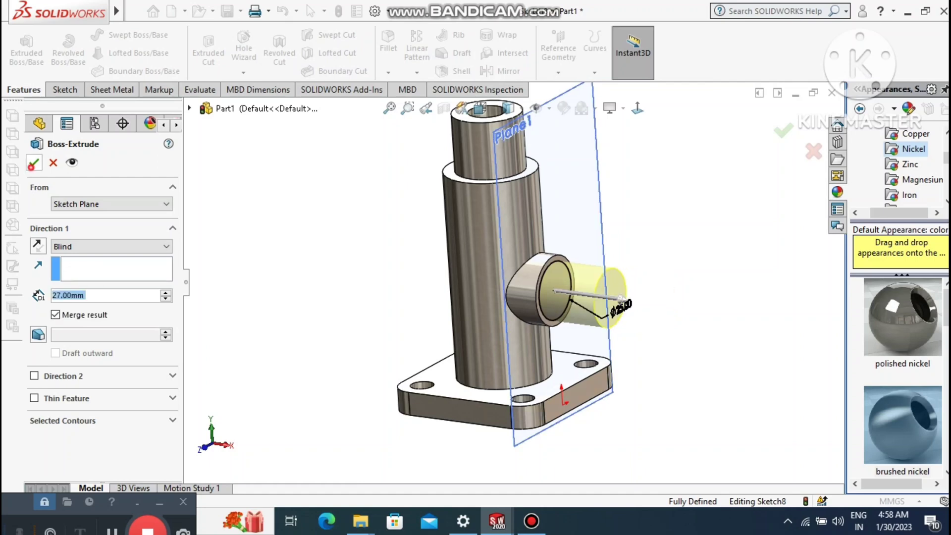
{"action": "left_click", "coordinate": [33, 164]}
{"action": "left_click", "coordinate": [316, 355]}
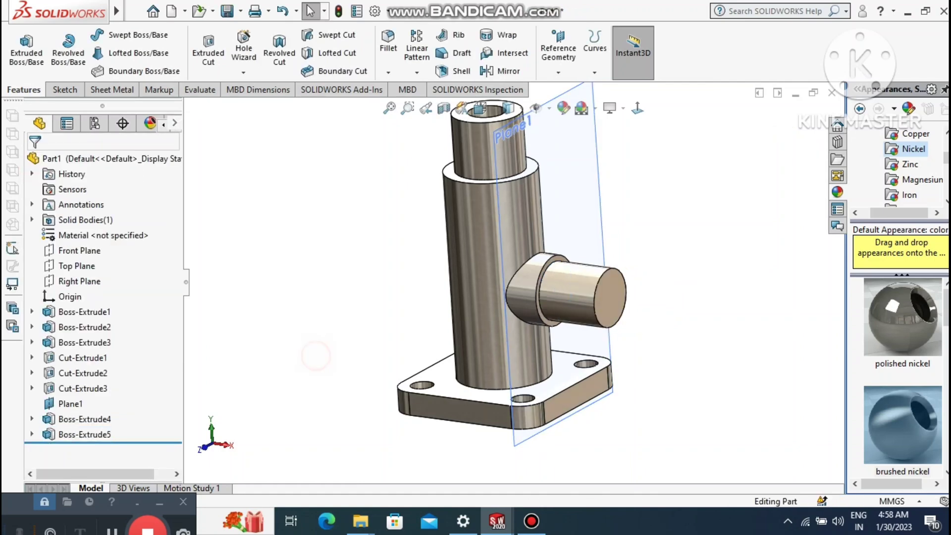
Sketch a concentric circle about 17.5 mm in diameter on the 25 mm side boss's flat end face.
{"action": "right_click", "coordinate": [601, 227]}
{"action": "left_click", "coordinate": [761, 286]}
{"action": "right_click", "coordinate": [614, 293]}
{"action": "left_click", "coordinate": [646, 201]}
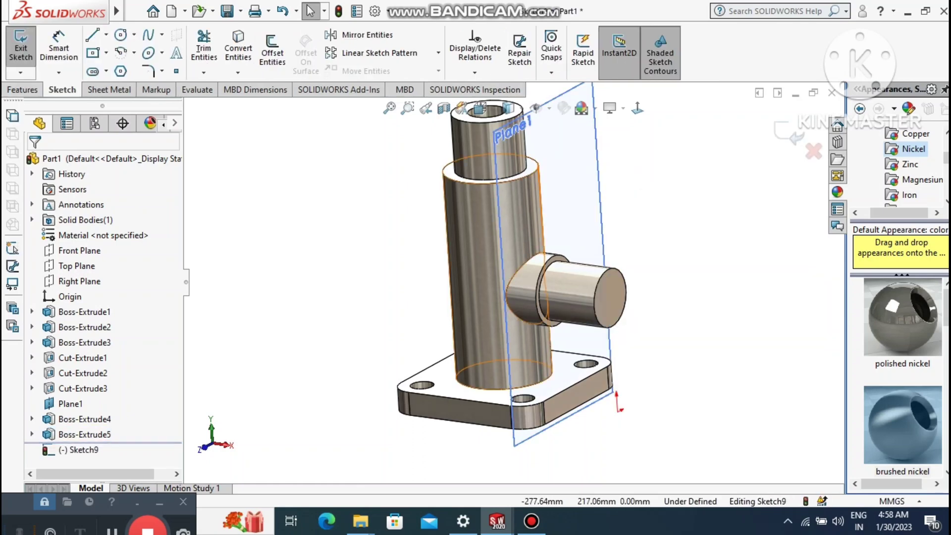
{"action": "left_click", "coordinate": [120, 35]}
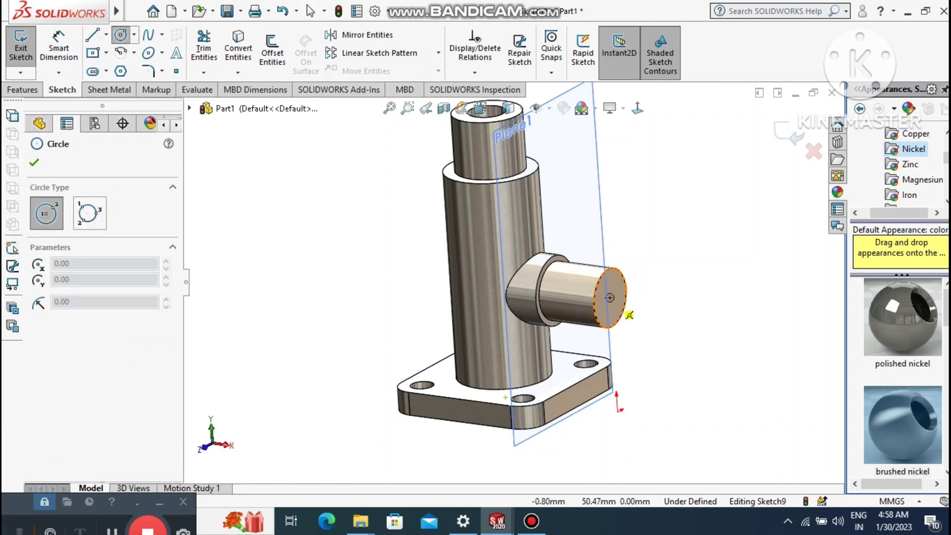
{"action": "left_click", "coordinate": [610, 298]}
{"action": "left_click", "coordinate": [619, 281]}
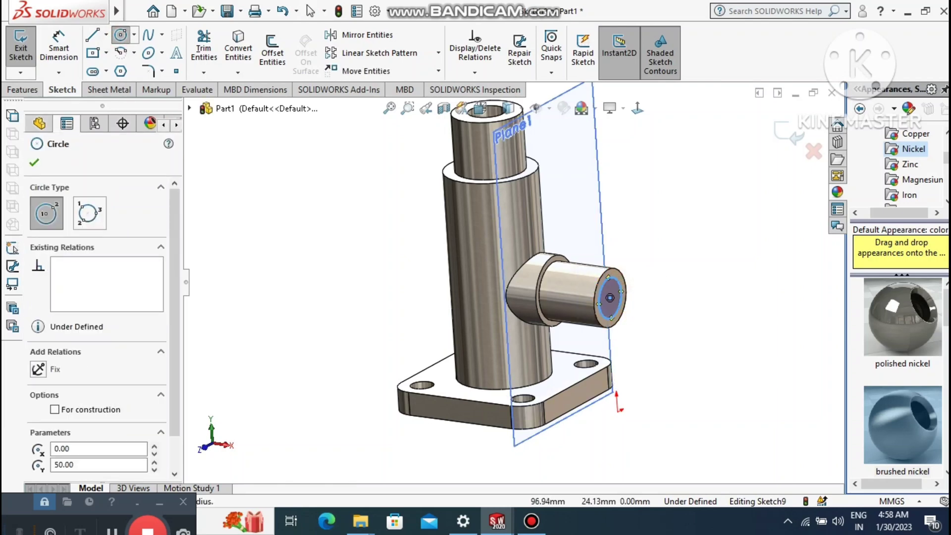
{"action": "key", "text": "Escape"}
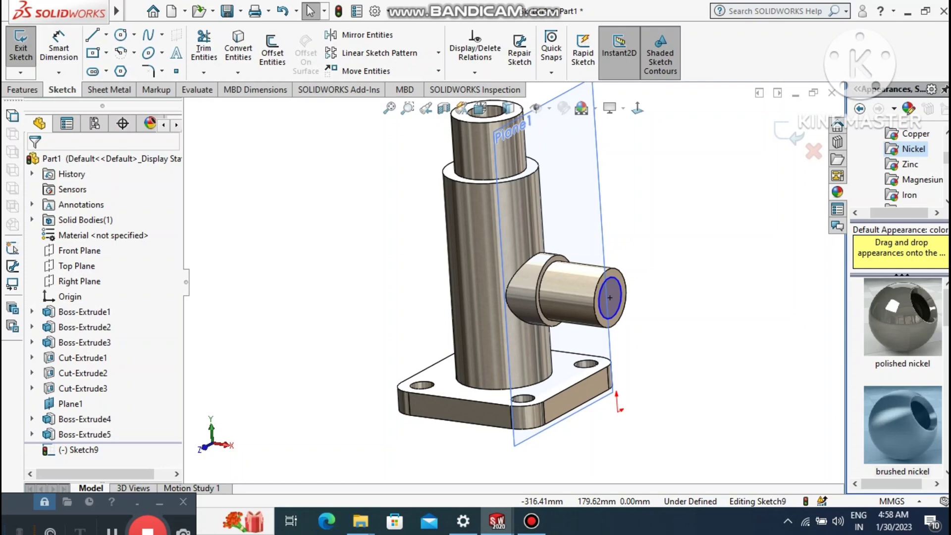
Dimension the diameter of the circle on the 25 mm boss's end face as 15 mm.
{"action": "left_click", "coordinate": [58, 47]}
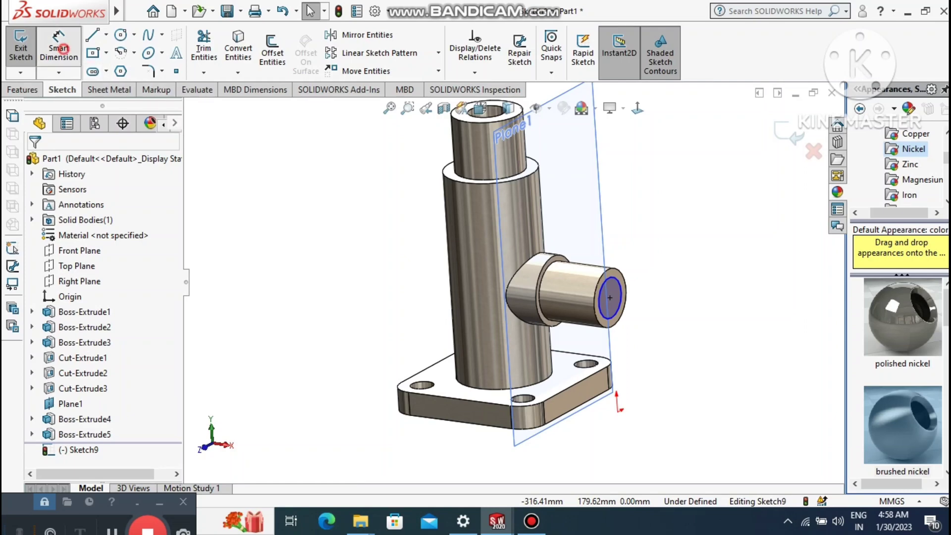
{"action": "left_click", "coordinate": [626, 280]}
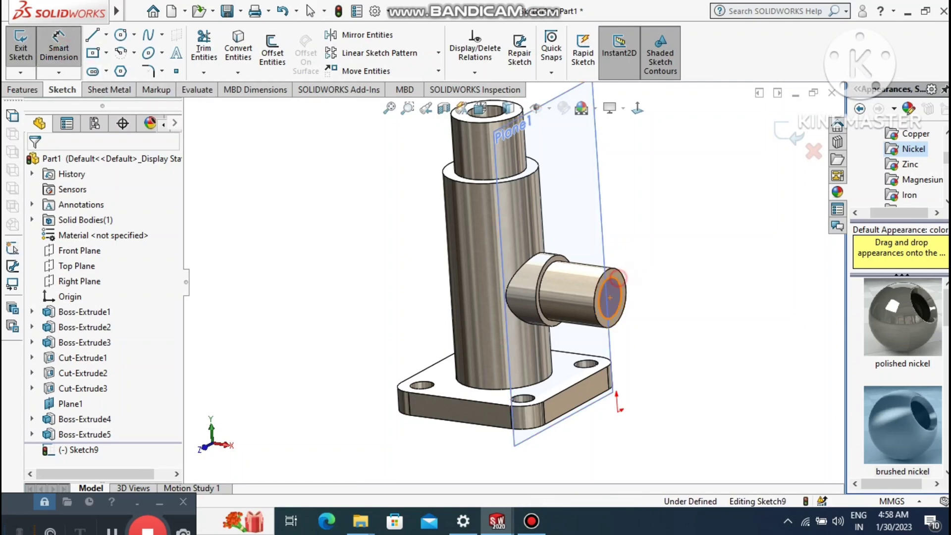
{"action": "left_click", "coordinate": [667, 221]}
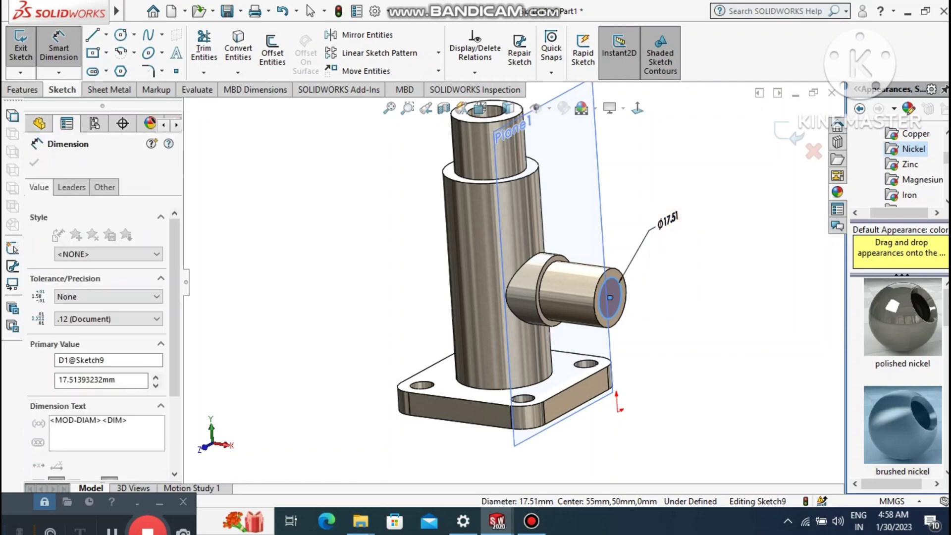
{"action": "type", "text": "15"}
{"action": "key", "text": "Return"}
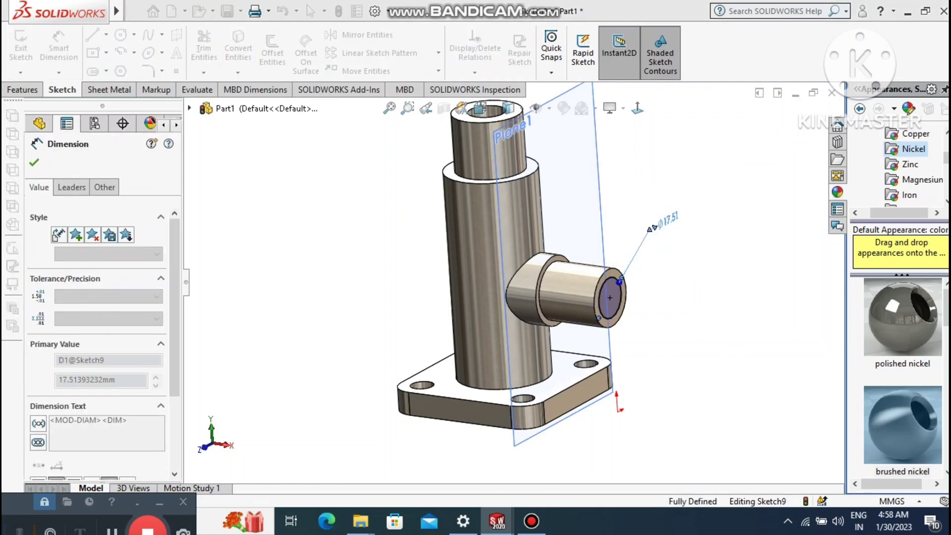
{"action": "key", "text": "Escape"}
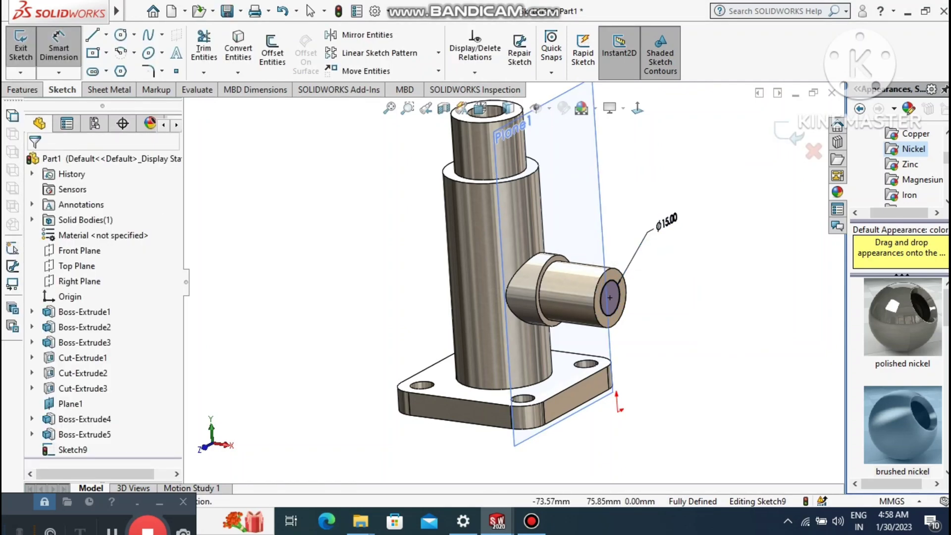
Cut-extrude the 15 mm circle into the side boss with the Up To Next end condition.
{"action": "left_click", "coordinate": [23, 89]}
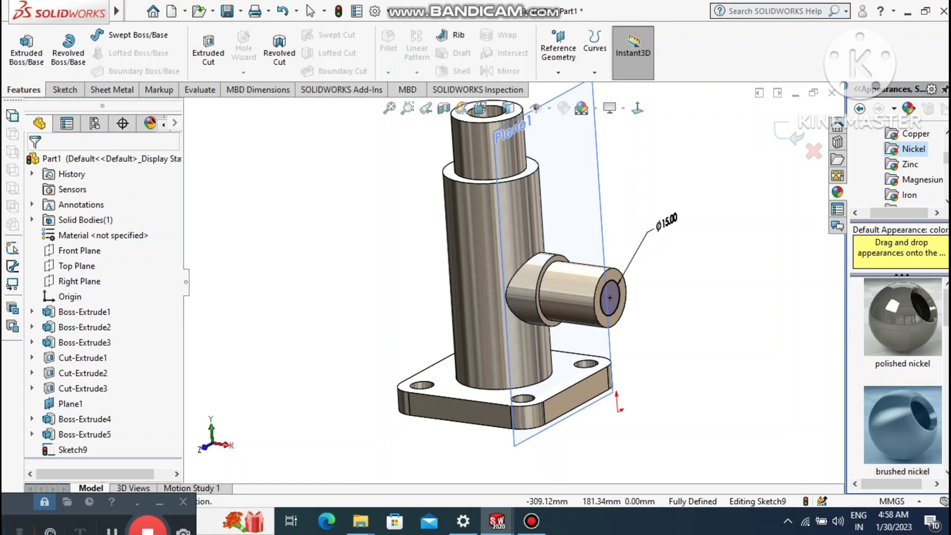
{"action": "left_click", "coordinate": [204, 46]}
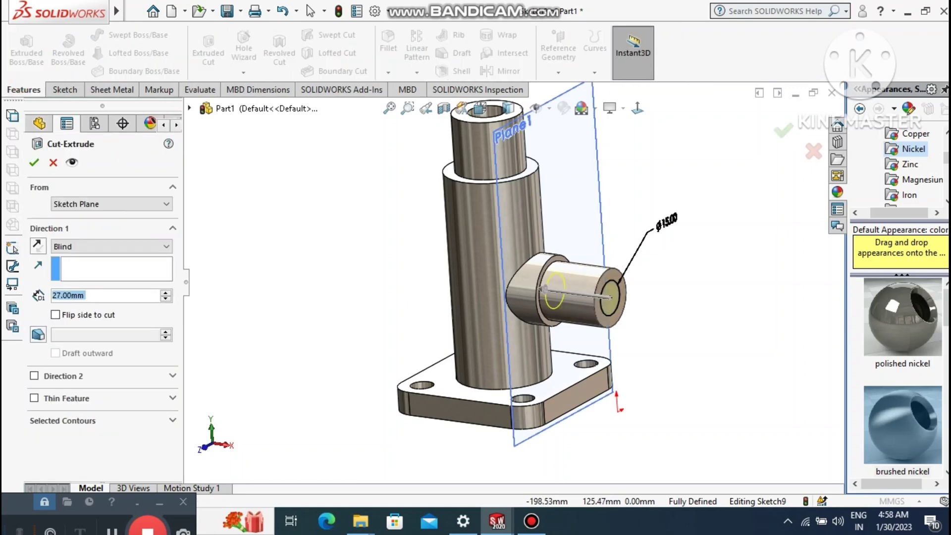
{"action": "left_click", "coordinate": [89, 246]}
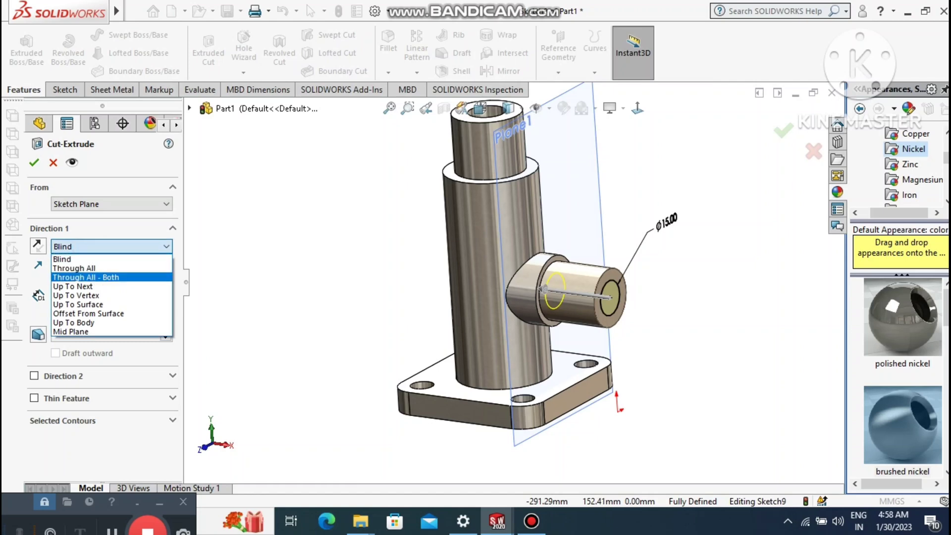
{"action": "left_click", "coordinate": [81, 286]}
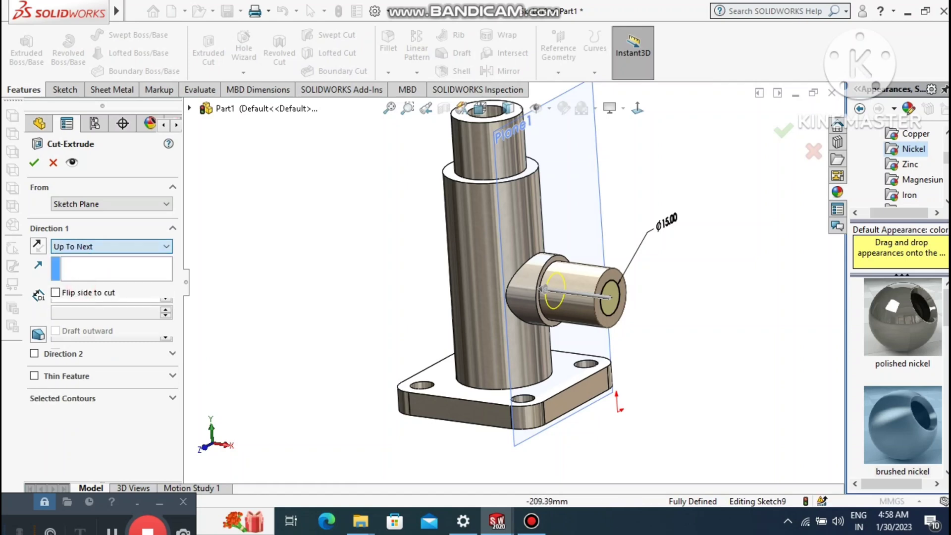
{"action": "left_click", "coordinate": [35, 162]}
{"action": "left_click", "coordinate": [311, 310]}
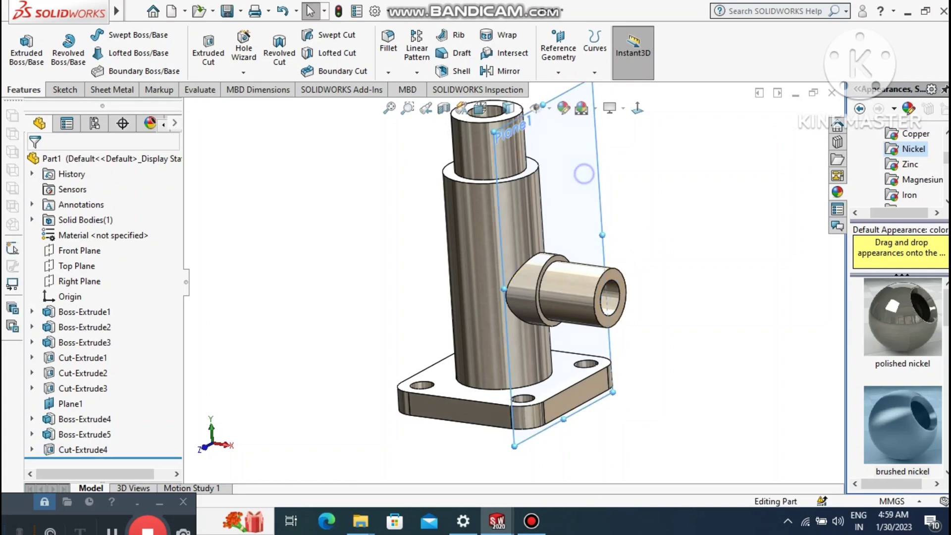
Hide the reference plane Plane1 beside the central cylinder.
{"action": "right_click", "coordinate": [597, 153]}
{"action": "left_click", "coordinate": [638, 153]}
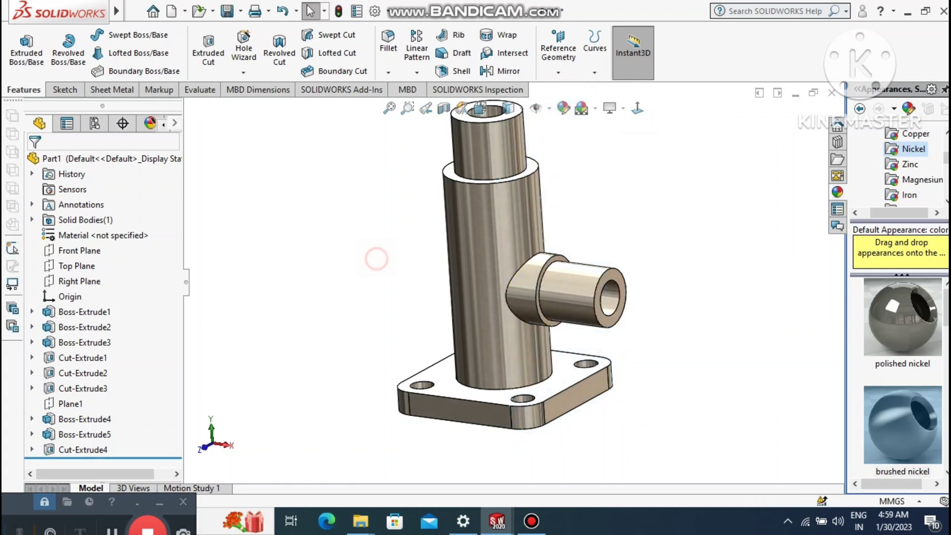
{"action": "mouse_move", "coordinate": [515, 267]}
{"action": "middle_mouse_down"}
{"action": "mouse_move", "coordinate": [518, 292]}
{"action": "mouse_move", "coordinate": [517, 260]}
{"action": "mouse_move", "coordinate": [513, 286]}
{"action": "middle_mouse_up"}
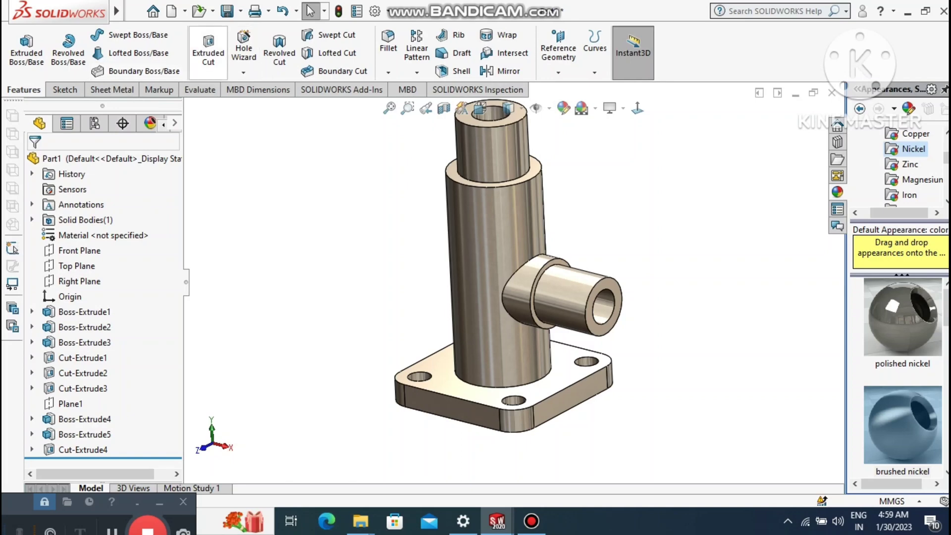
Cut an M24x3.0 Metric Die thread from the 25 mm boss's outer end edge, using Up To Selection with the 30 mm boss's shoulder face.
{"action": "left_click", "coordinate": [243, 72]}
{"action": "left_click", "coordinate": [264, 122]}
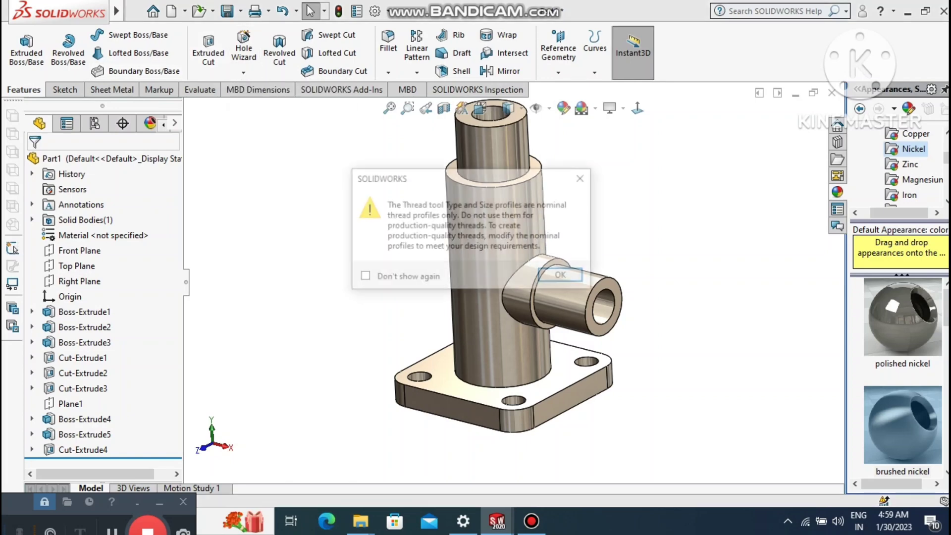
{"action": "left_click", "coordinate": [563, 276]}
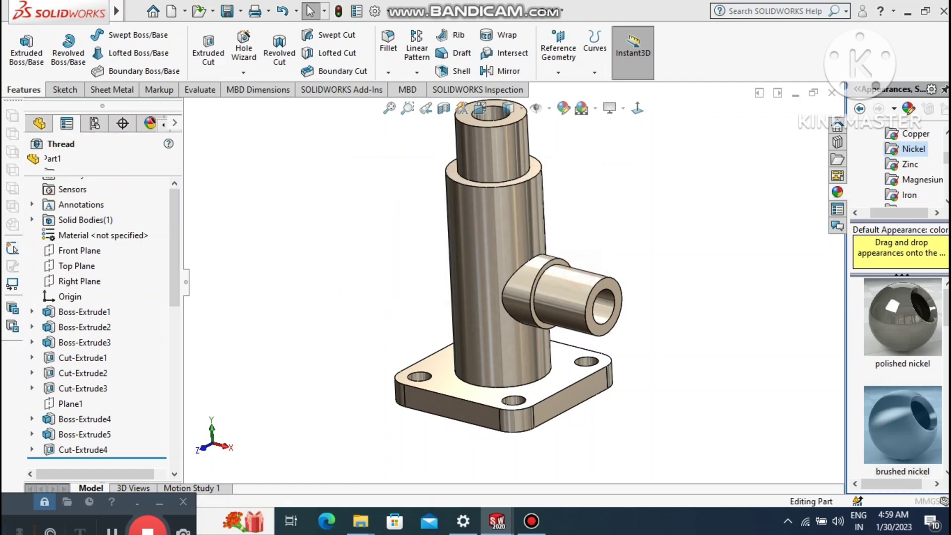
{"action": "left_click", "coordinate": [619, 287]}
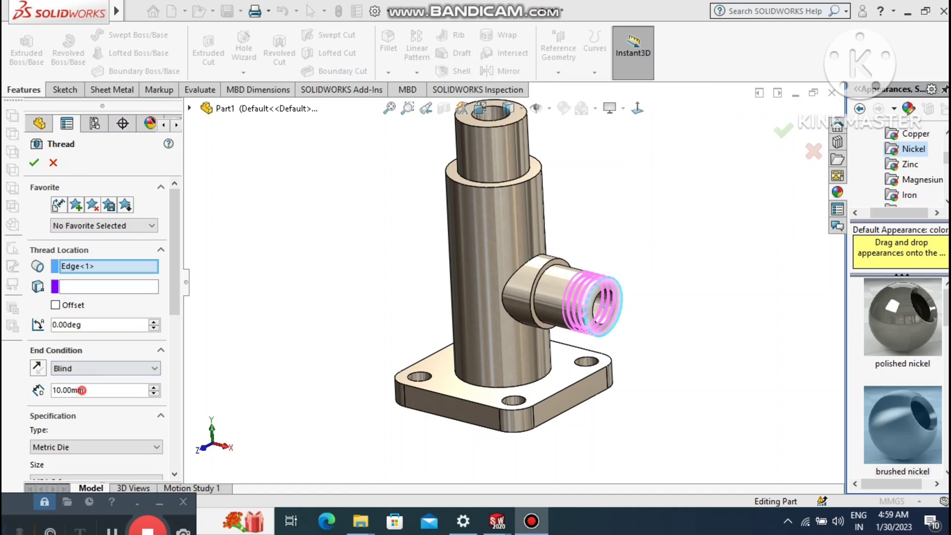
{"action": "left_click", "coordinate": [82, 390]}
{"action": "left_click", "coordinate": [87, 369]}
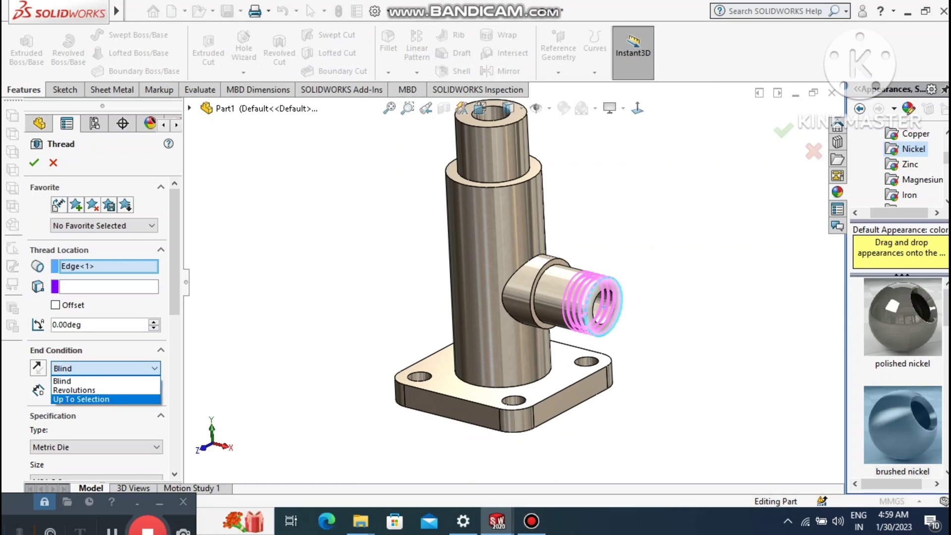
{"action": "left_click", "coordinate": [79, 399]}
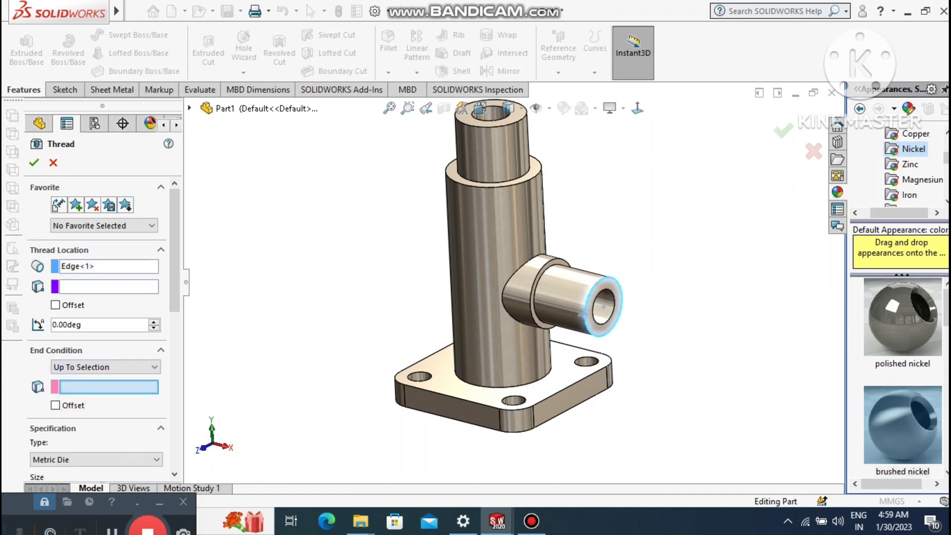
{"action": "left_click", "coordinate": [614, 298]}
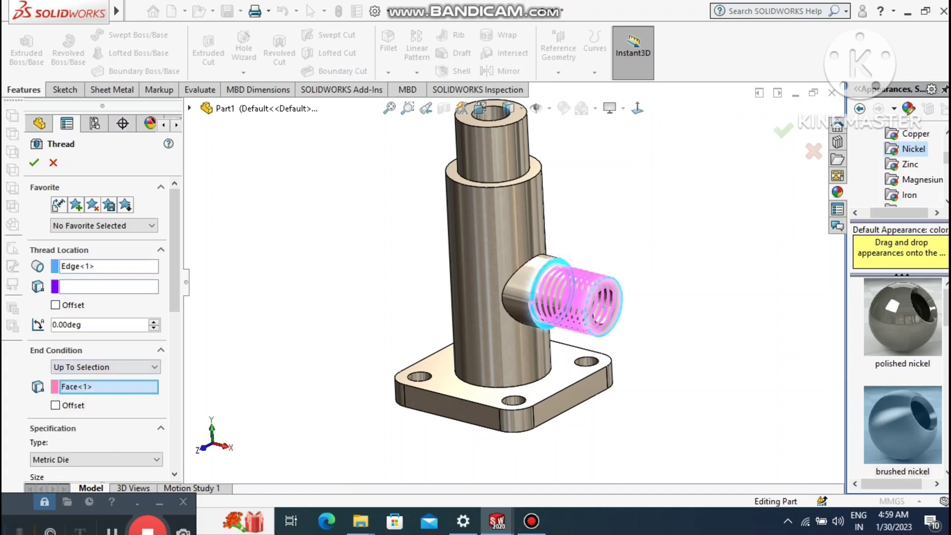
{"action": "scroll", "coordinate": [97, 327], "scroll_direction": "down", "scroll_amount": 5}
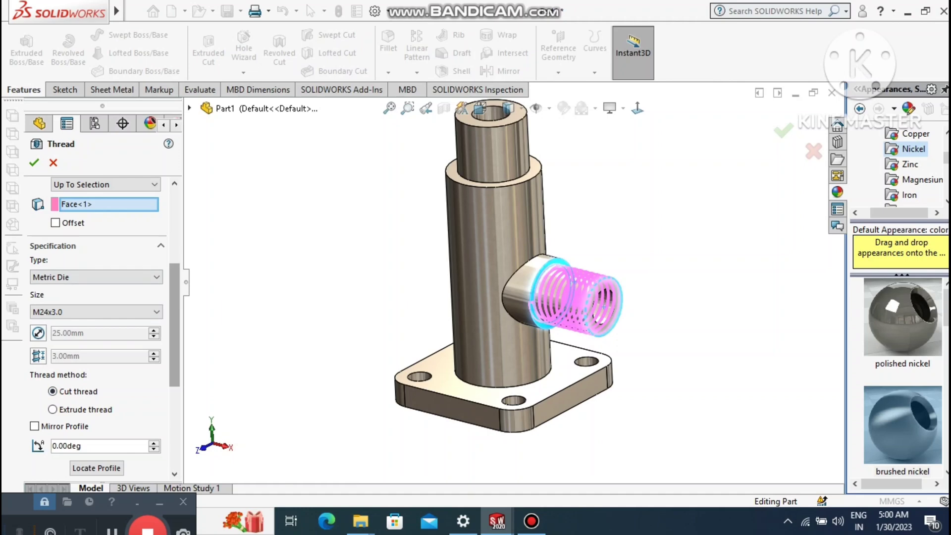
{"action": "left_click", "coordinate": [34, 162]}
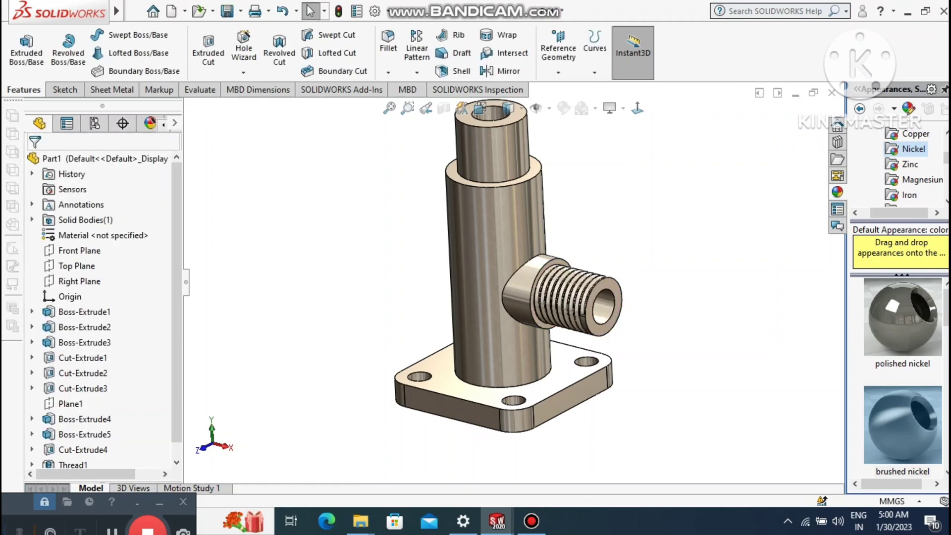
{"action": "left_click", "coordinate": [342, 279]}
Examine the cut thread on the side boss, especially where it starts at the boss's end face.
{"action": "middle_click_drag", "start_coordinate": [342, 280], "coordinate": [349, 297]}
{"action": "scroll", "coordinate": [593, 311], "scroll_direction": "down", "scroll_amount": 8}
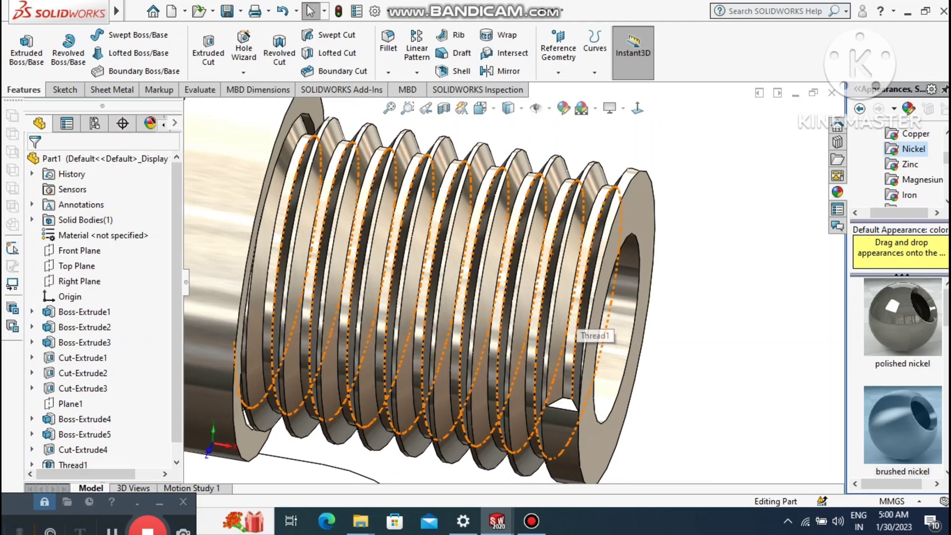
{"action": "scroll", "coordinate": [596, 334], "scroll_direction": "up", "scroll_amount": 5}
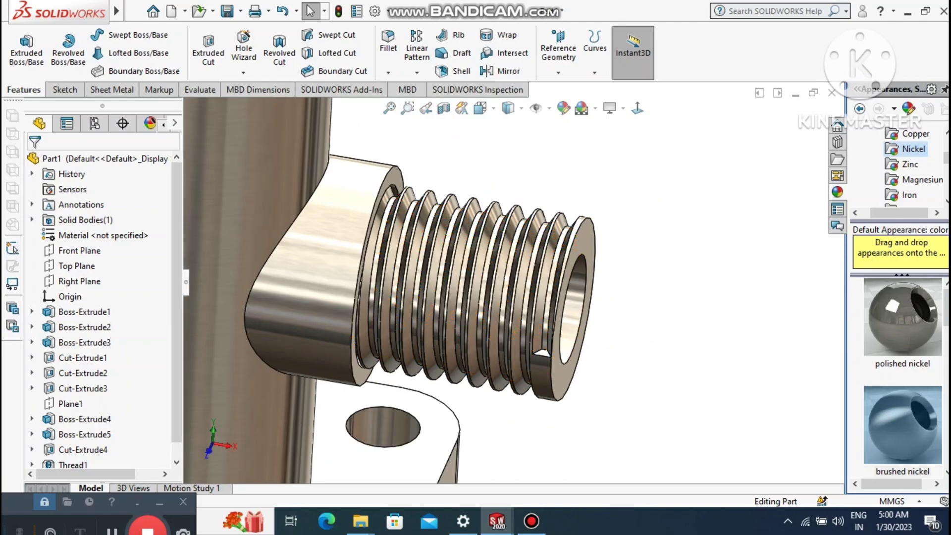
{"action": "middle_click_drag", "start_coordinate": [580, 322], "coordinate": [436, 376]}
{"action": "scroll", "coordinate": [495, 347], "scroll_direction": "down", "scroll_amount": 8}
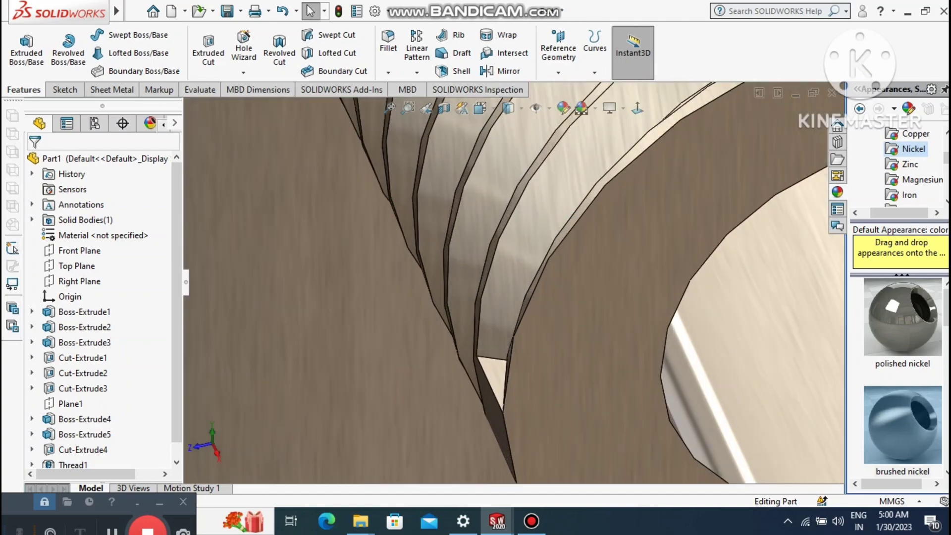
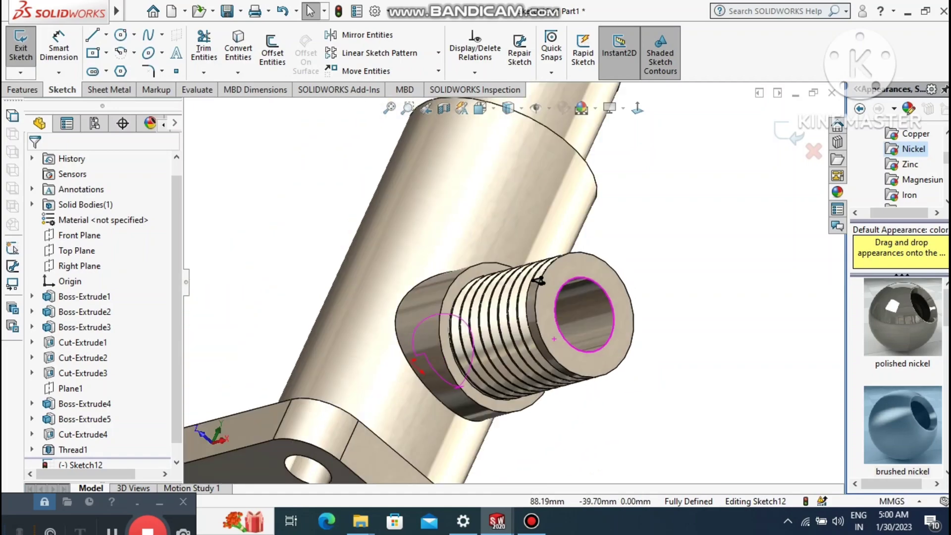
{"action": "scroll", "coordinate": [559, 256], "scroll_direction": "down", "scroll_amount": 5}
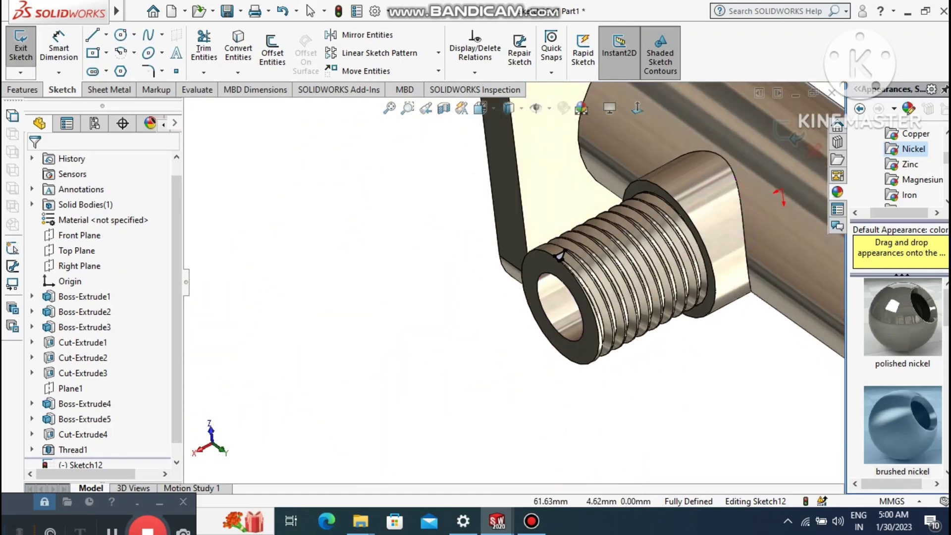
Cut-extrude the small sketch profile at the thread's start on the side boss with the Through All end condition.
{"action": "left_click", "coordinate": [24, 89]}
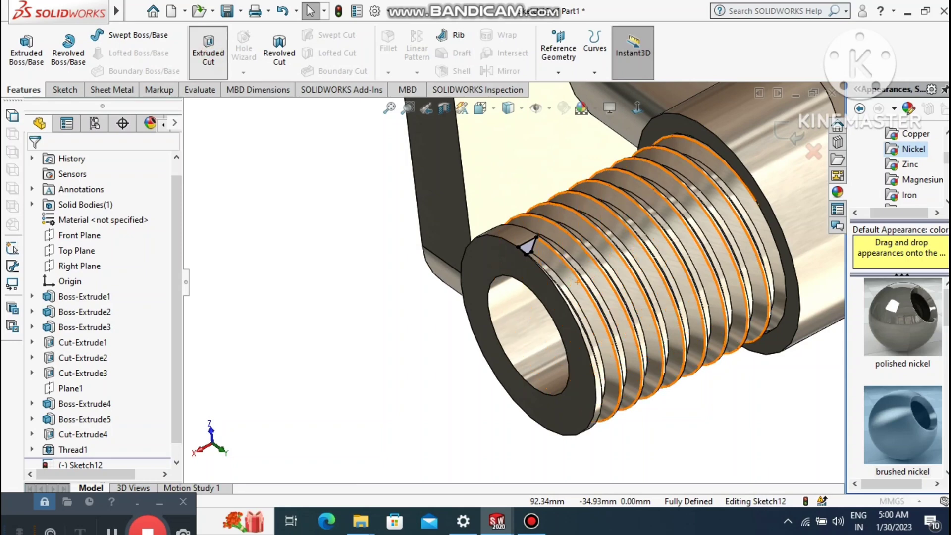
{"action": "left_click", "coordinate": [208, 52]}
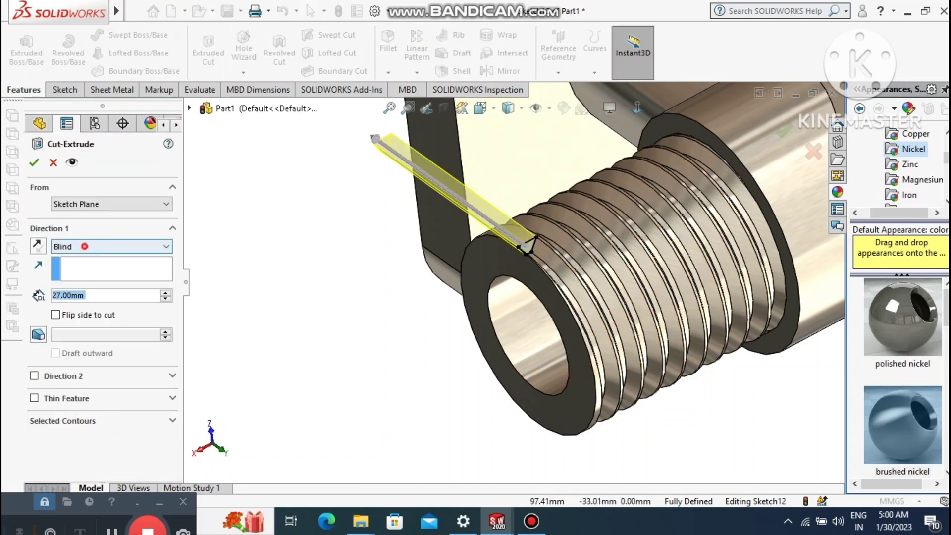
{"action": "left_click", "coordinate": [84, 246]}
{"action": "left_click", "coordinate": [74, 267]}
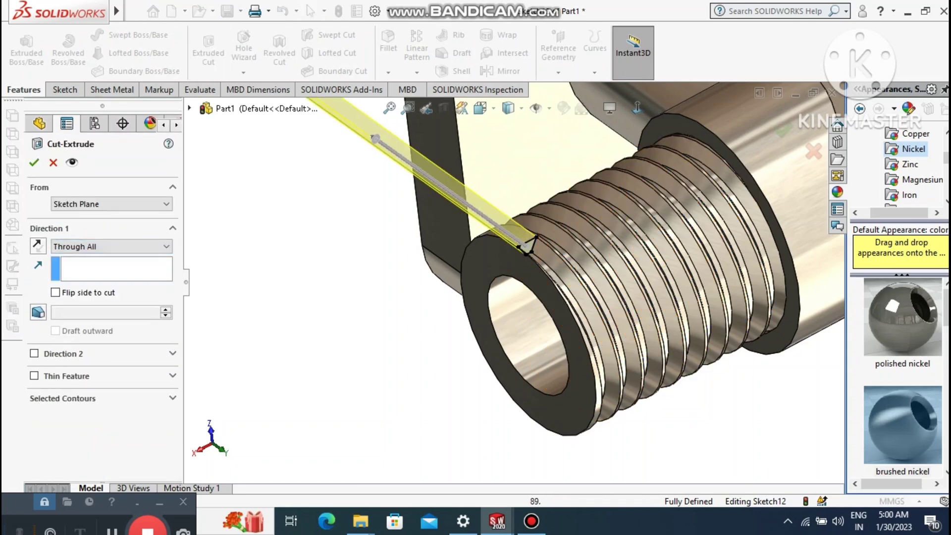
{"action": "left_click", "coordinate": [33, 162]}
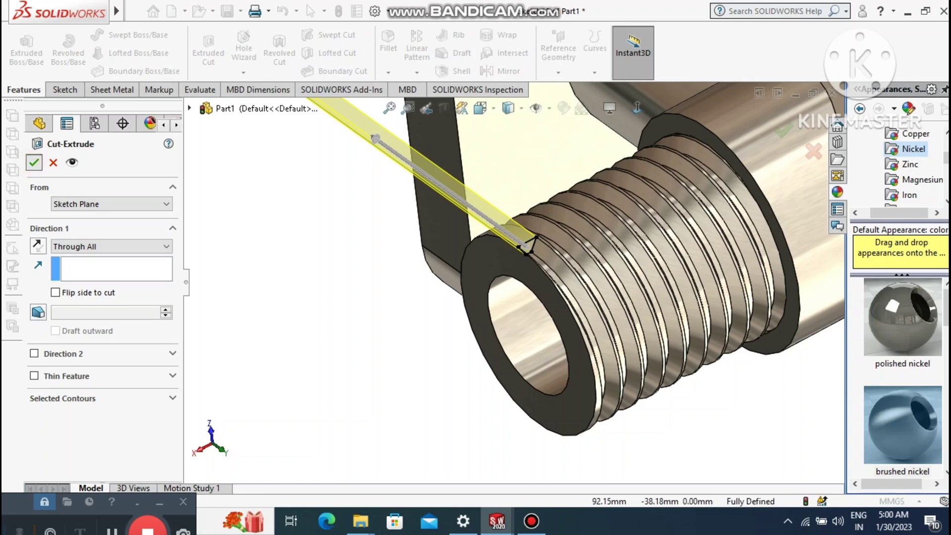
{"action": "left_click", "coordinate": [266, 284]}
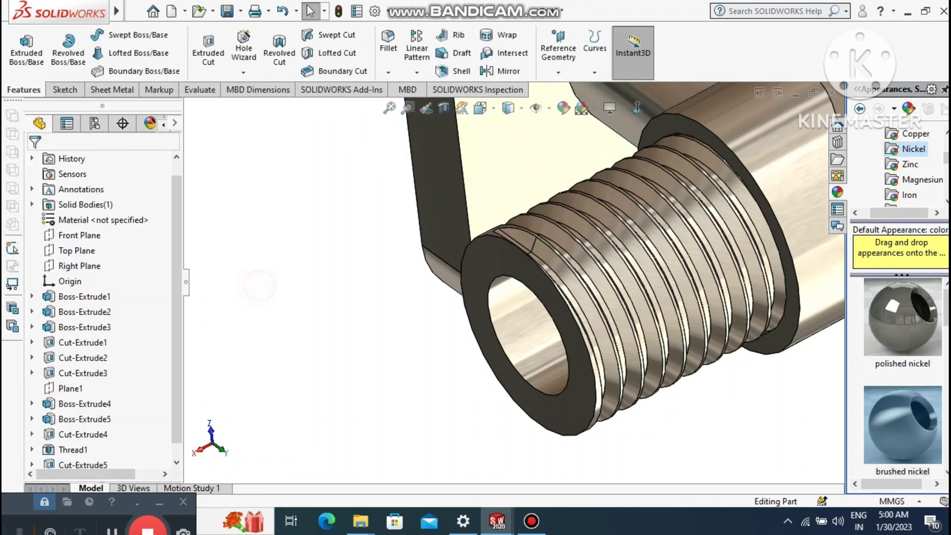
Chamfer the outer end edge of the threaded side boss by 1 mm at 45 degrees.
{"action": "scroll", "coordinate": [514, 283], "scroll_direction": "up", "scroll_amount": 8}
{"action": "middle_click_drag", "start_coordinate": [514, 282], "coordinate": [594, 362]}
{"action": "scroll", "coordinate": [755, 266], "scroll_direction": "down", "scroll_amount": 3}
{"action": "scroll", "coordinate": [691, 303], "scroll_direction": "down", "scroll_amount": 3}
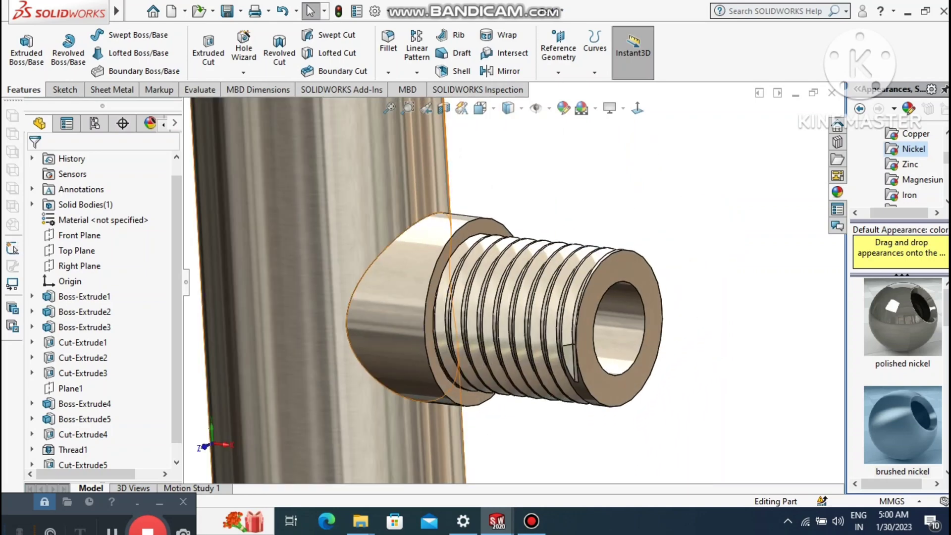
{"action": "left_click", "coordinate": [388, 72]}
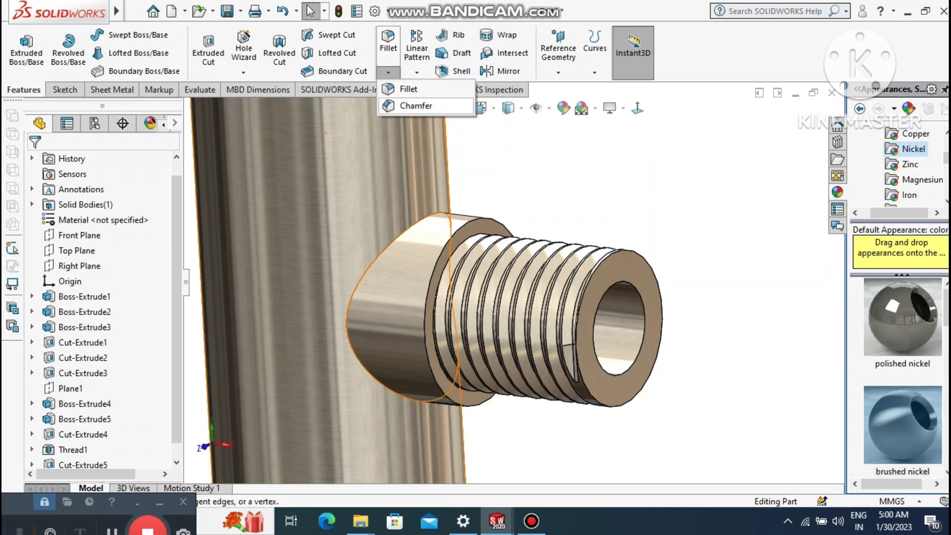
{"action": "left_click", "coordinate": [412, 105]}
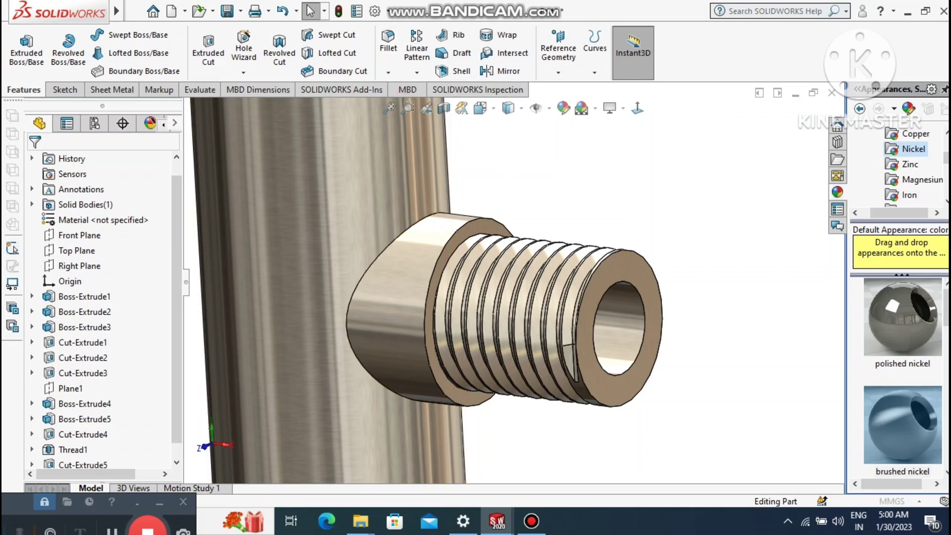
{"action": "type", "text": "1"}
{"action": "key", "text": "Return"}
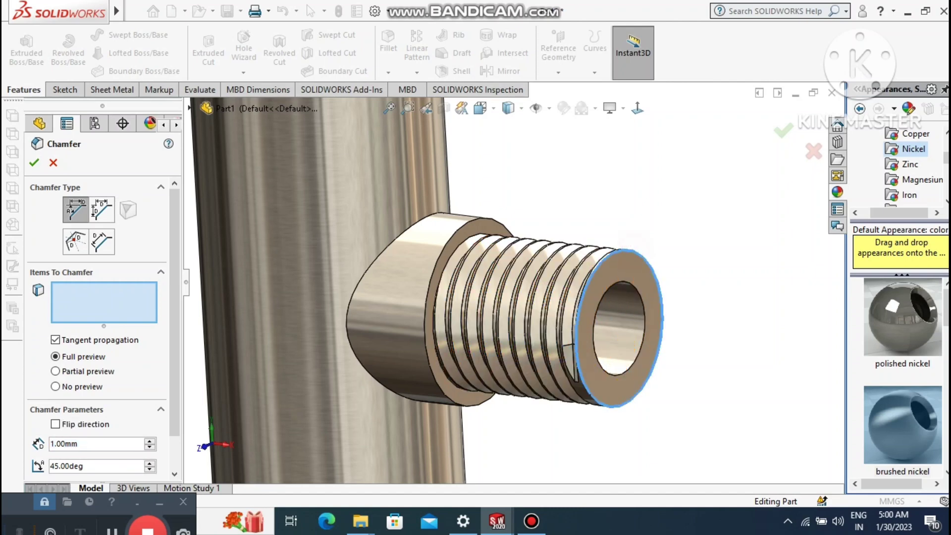
{"action": "left_click", "coordinate": [657, 309]}
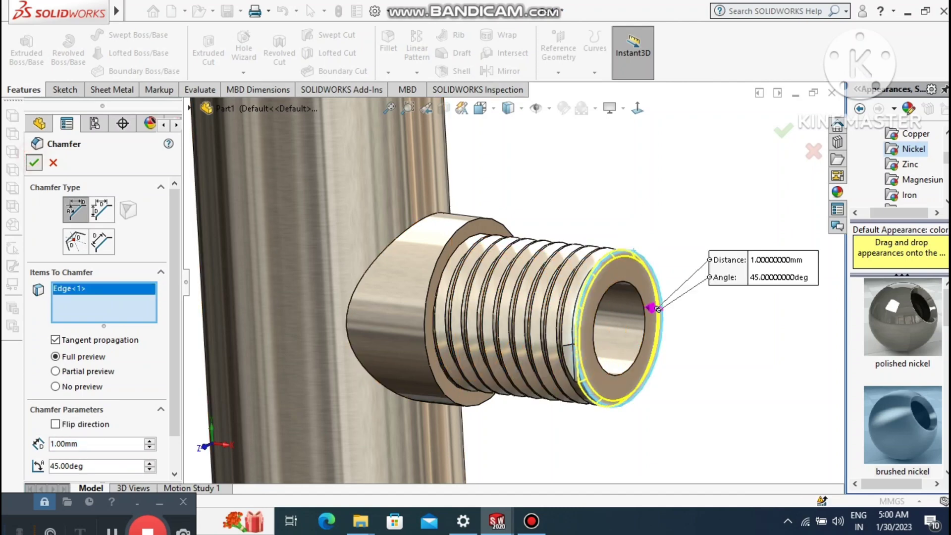
{"action": "left_click", "coordinate": [33, 163]}
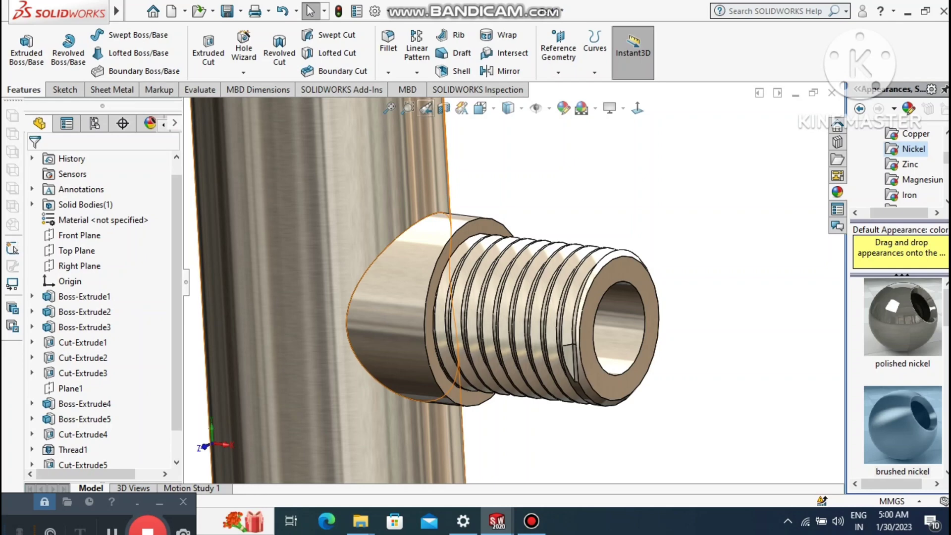
Create a reference plane offset 55 mm from the Right Plane, flipped to the side opposite the threaded boss.
{"action": "left_click", "coordinate": [390, 108]}
{"action": "middle_click_drag", "start_coordinate": [533, 307], "coordinate": [533, 323]}
{"action": "scroll", "coordinate": [533, 323], "scroll_direction": "down", "scroll_amount": 3}
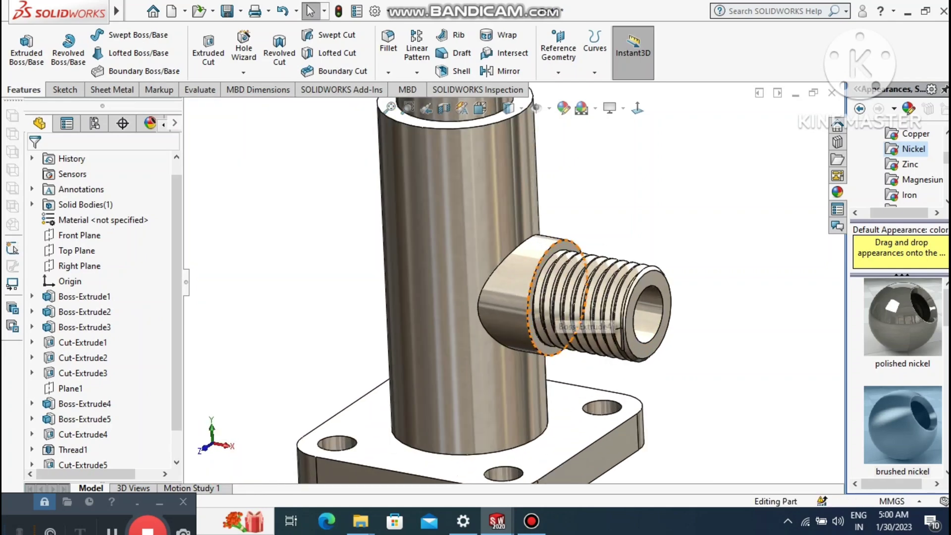
{"action": "scroll", "coordinate": [532, 322], "scroll_direction": "up", "scroll_amount": 4}
{"action": "scroll", "coordinate": [512, 173], "scroll_direction": "down", "scroll_amount": 2}
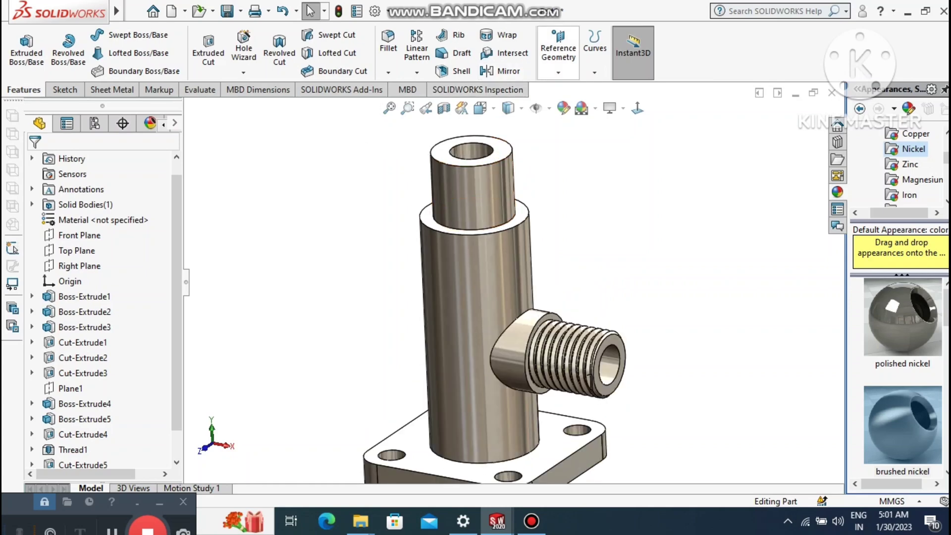
{"action": "left_click", "coordinate": [558, 73]}
{"action": "left_click", "coordinate": [570, 89]}
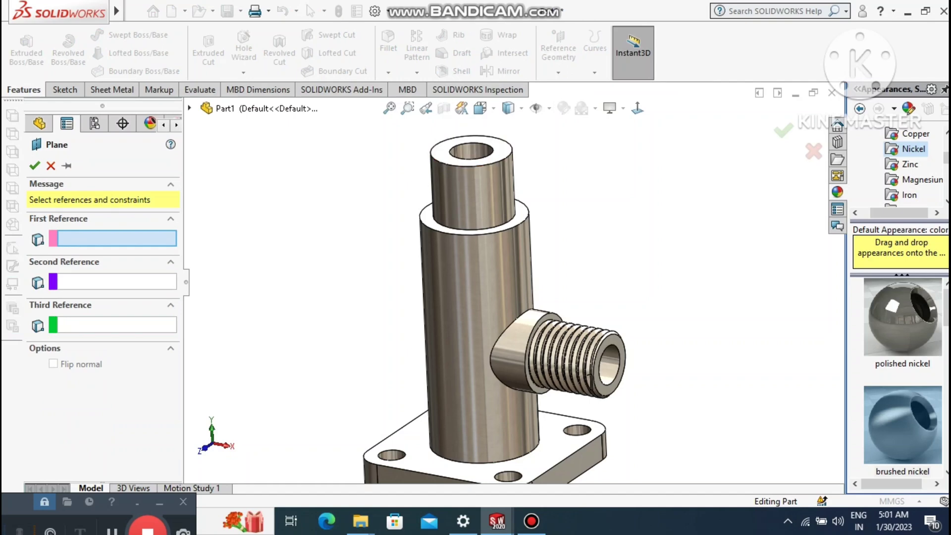
{"action": "left_click", "coordinate": [189, 108]}
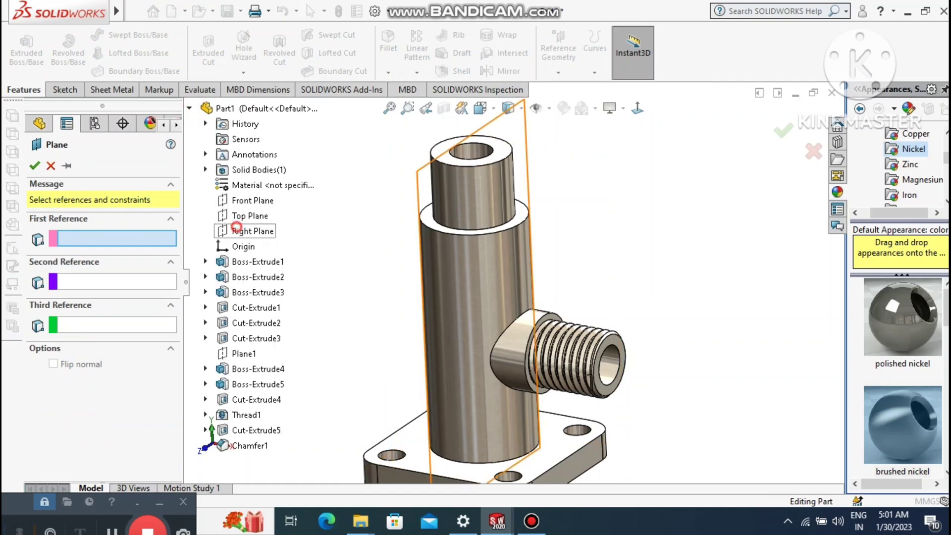
{"action": "left_click", "coordinate": [236, 229]}
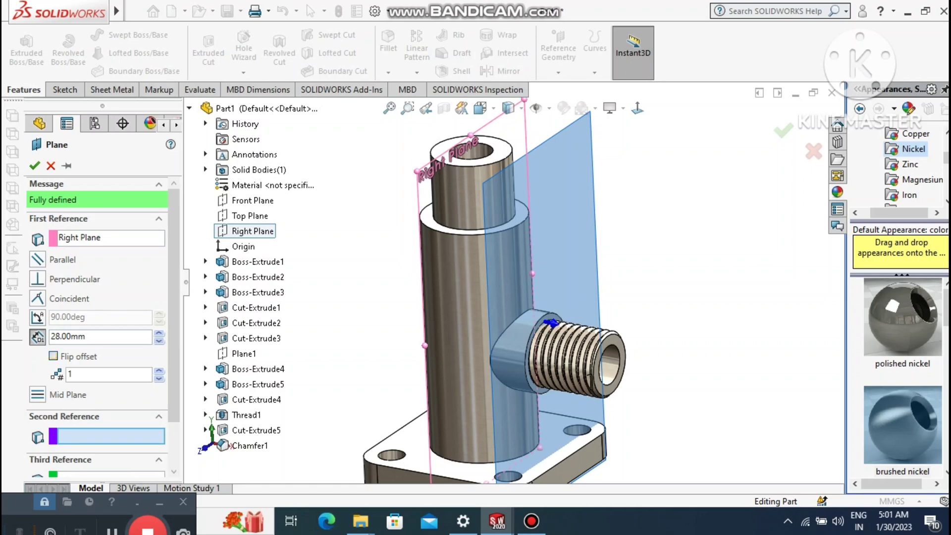
{"action": "left_click", "coordinate": [53, 356]}
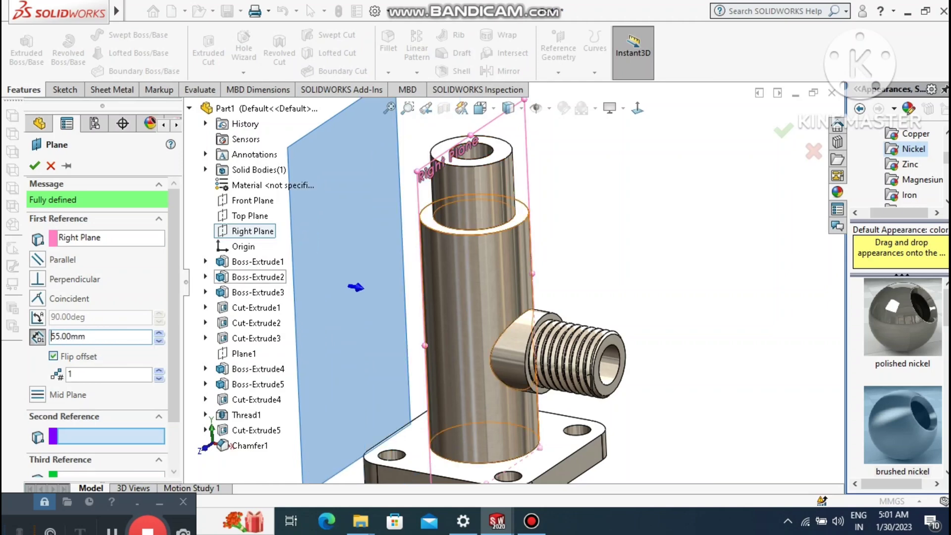
{"action": "left_click", "coordinate": [33, 166]}
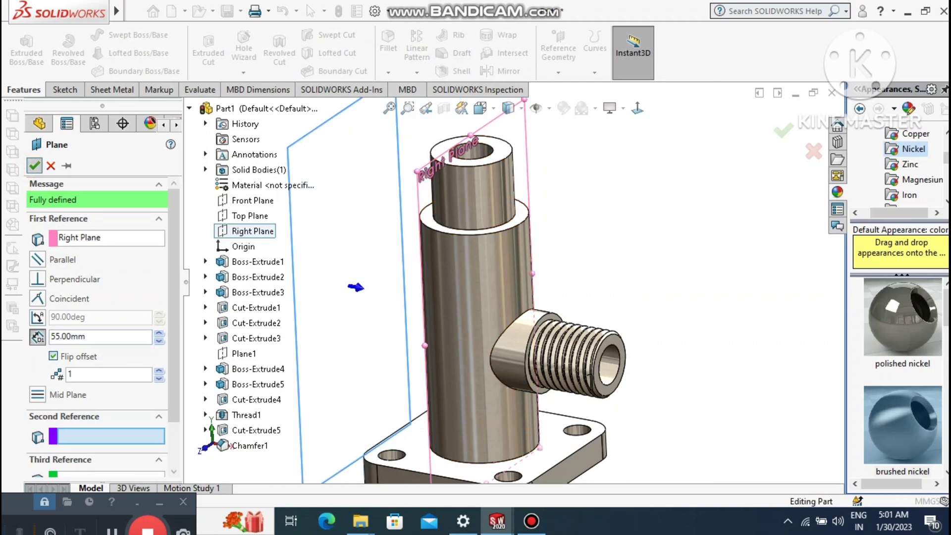
On the new offset plane, sketch a circle about 34 mm in diameter, centred on the cylinder's vertical axis above the origin.
{"action": "right_click", "coordinate": [354, 230]}
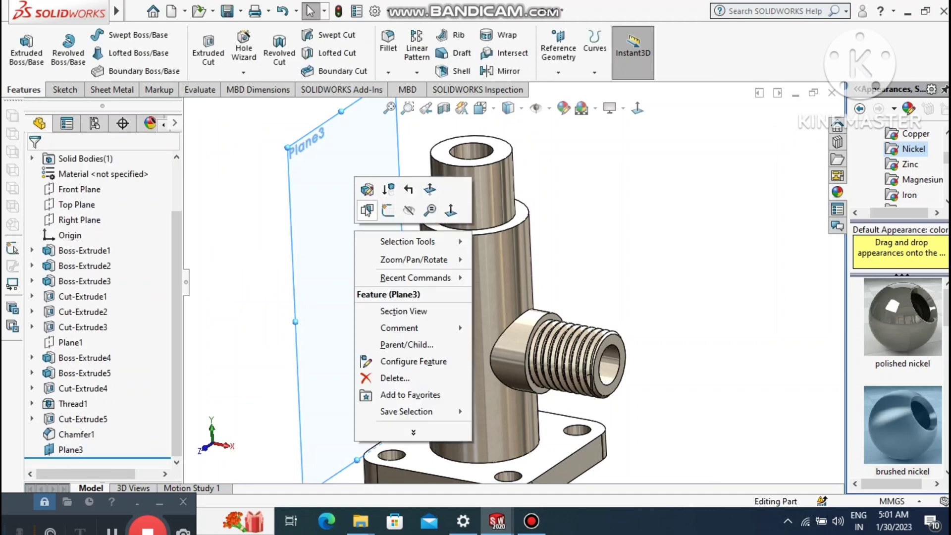
{"action": "left_click", "coordinate": [367, 210]}
{"action": "left_click", "coordinate": [638, 108]}
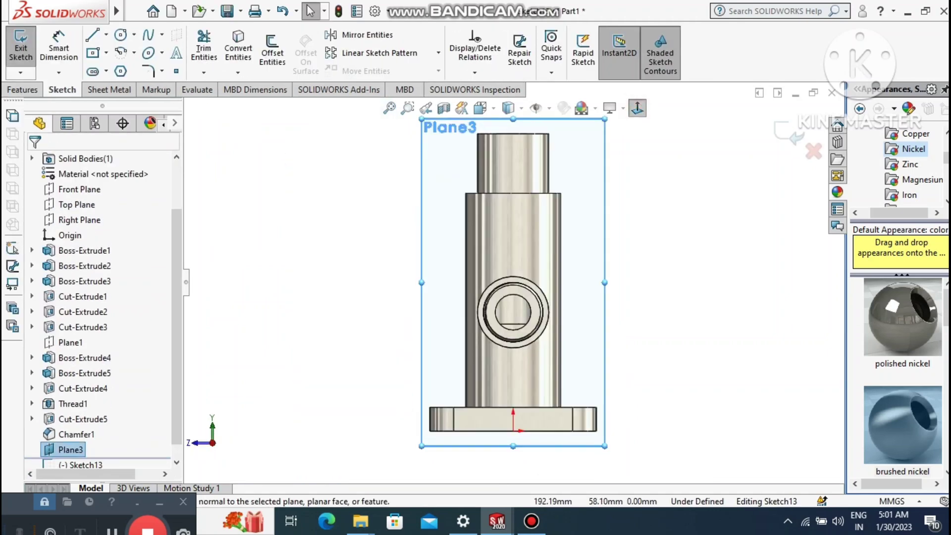
{"action": "left_click", "coordinate": [637, 108]}
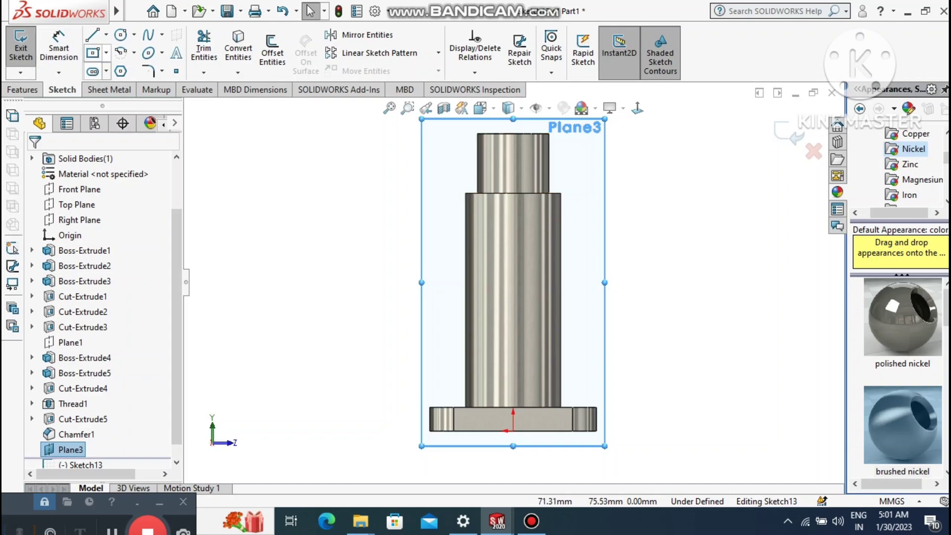
{"action": "left_click", "coordinate": [120, 35]}
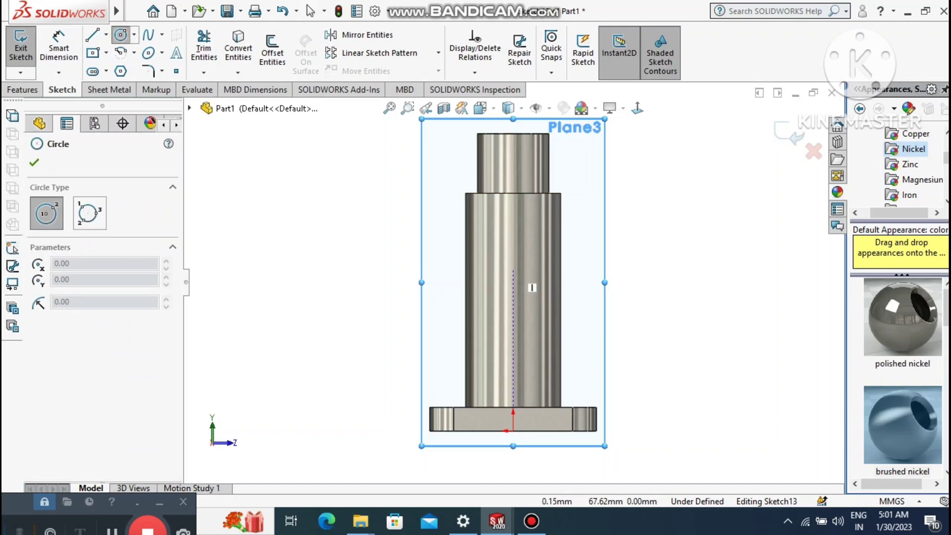
{"action": "left_click", "coordinate": [513, 283]}
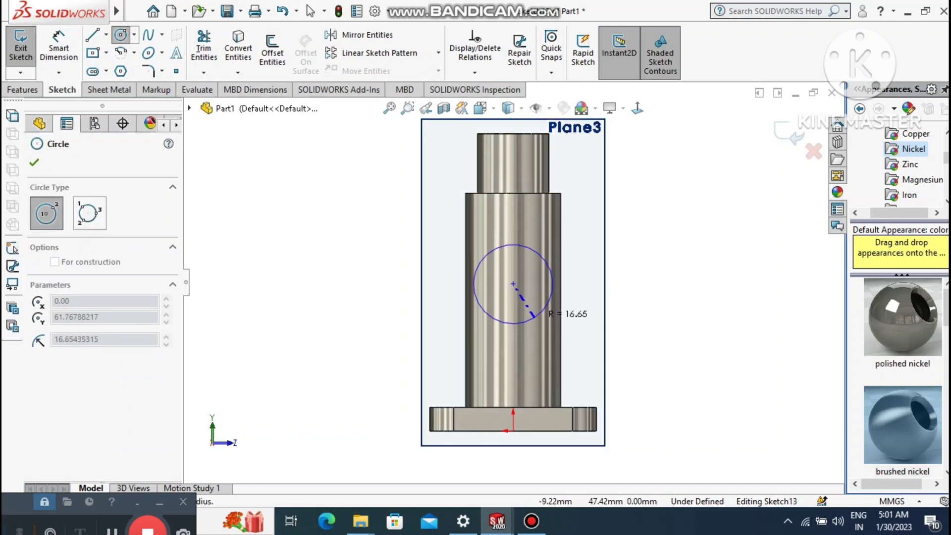
{"action": "left_click", "coordinate": [548, 308]}
{"action": "key", "text": "Escape"}
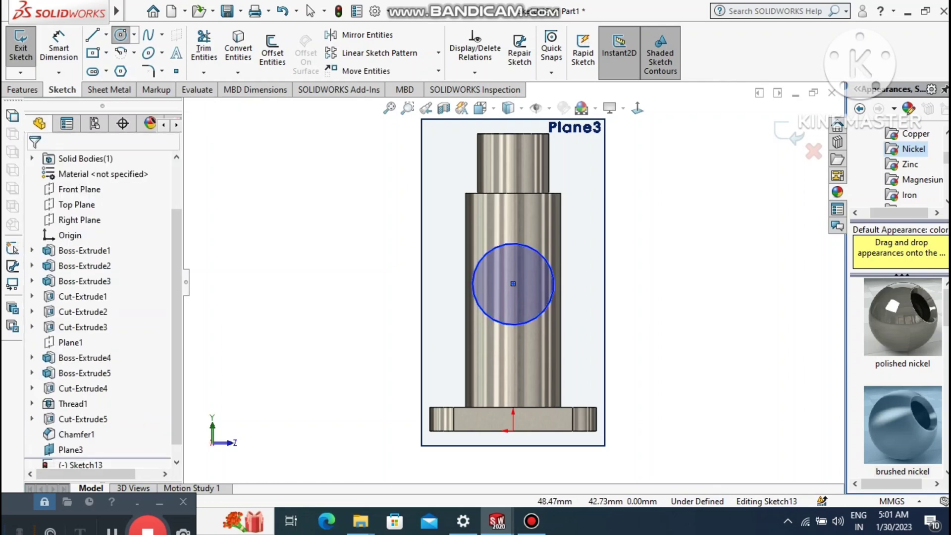
{"action": "key", "text": "Escape"}
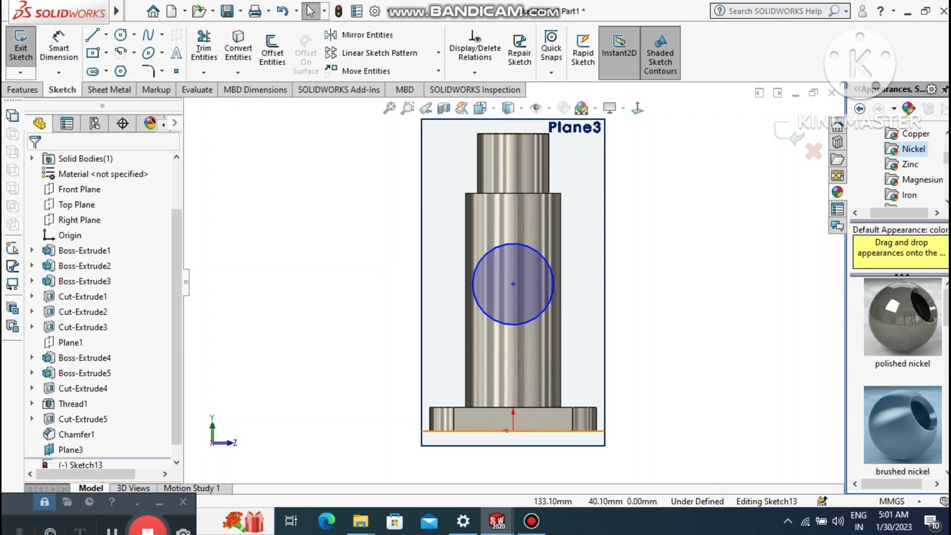
Dimension the circle's diameter as 30 mm.
{"action": "left_click", "coordinate": [65, 49]}
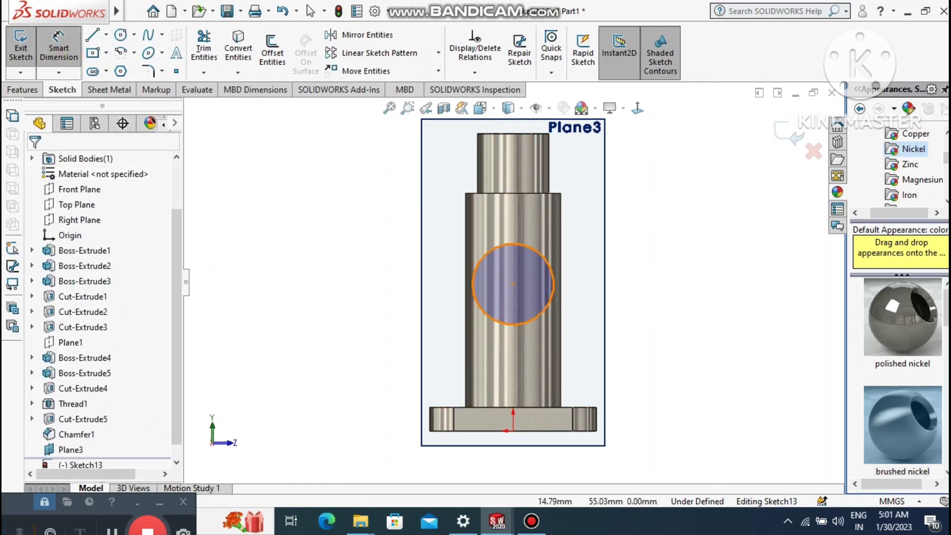
{"action": "left_click", "coordinate": [475, 303]}
{"action": "left_click", "coordinate": [325, 363]}
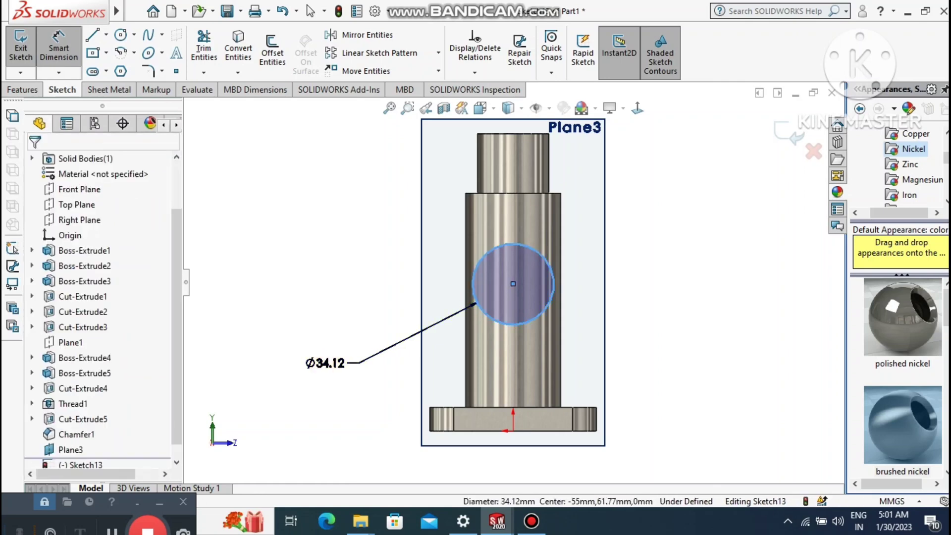
{"action": "type", "text": "30"}
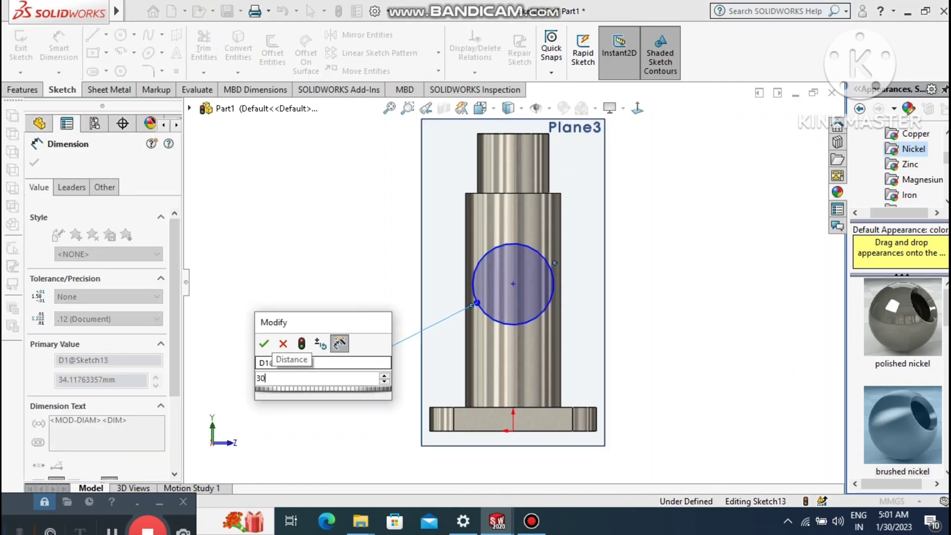
{"action": "key", "text": "Return"}
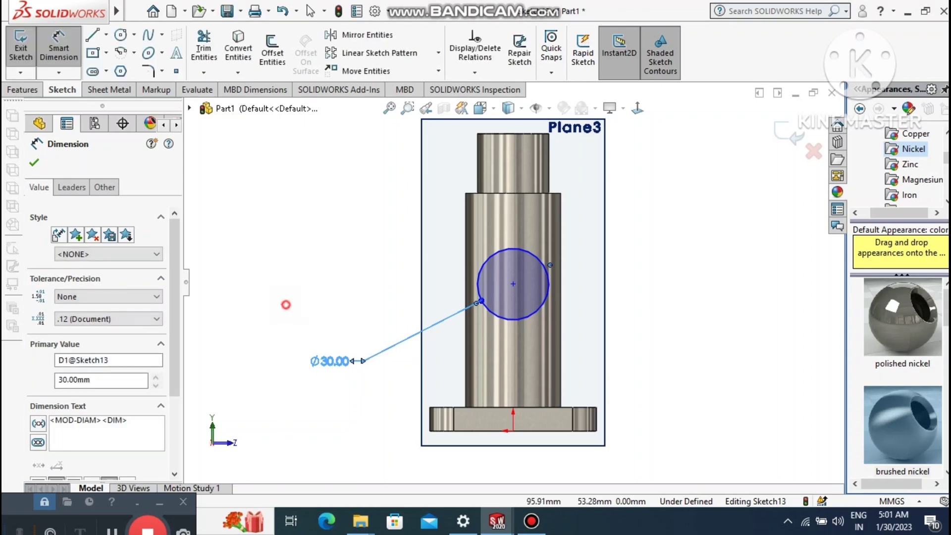
{"action": "left_click", "coordinate": [287, 304]}
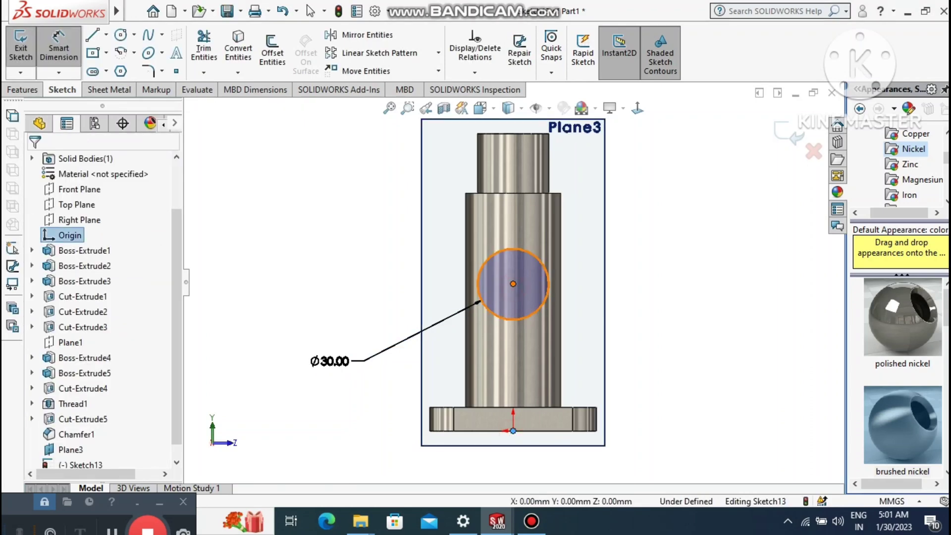
Dimension the circle's centre at 70 mm above the origin.
{"action": "left_click", "coordinate": [514, 430]}
{"action": "left_click", "coordinate": [668, 350]}
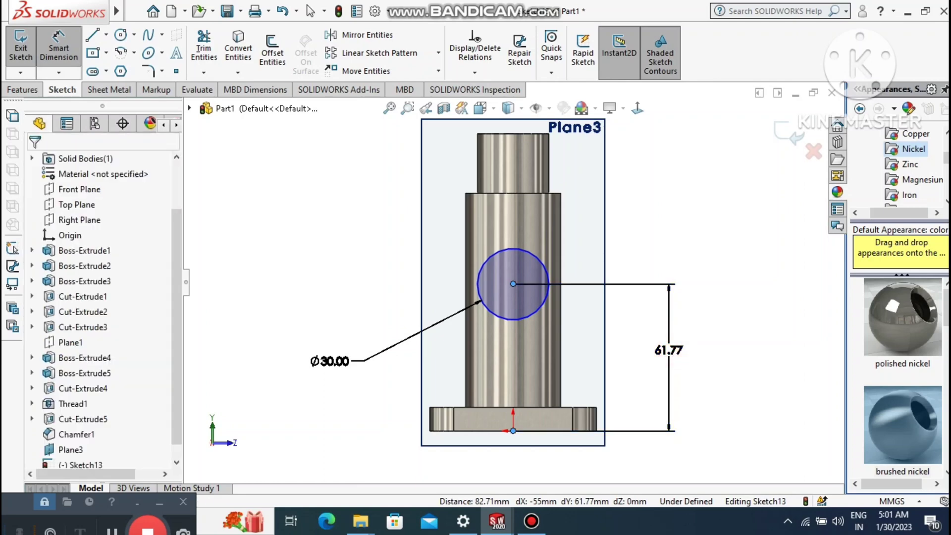
{"action": "double_click", "coordinate": [669, 350]}
{"action": "type", "text": "70"}
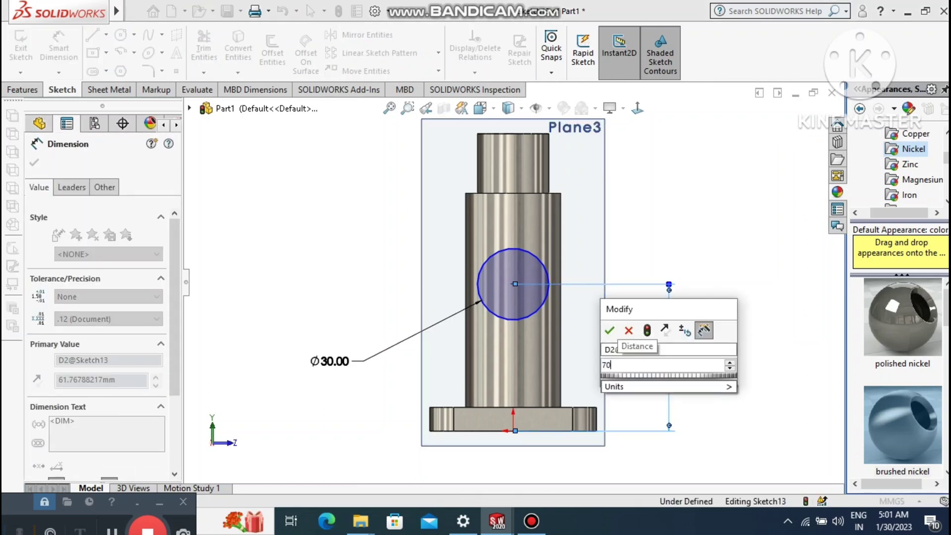
{"action": "key", "text": "Return"}
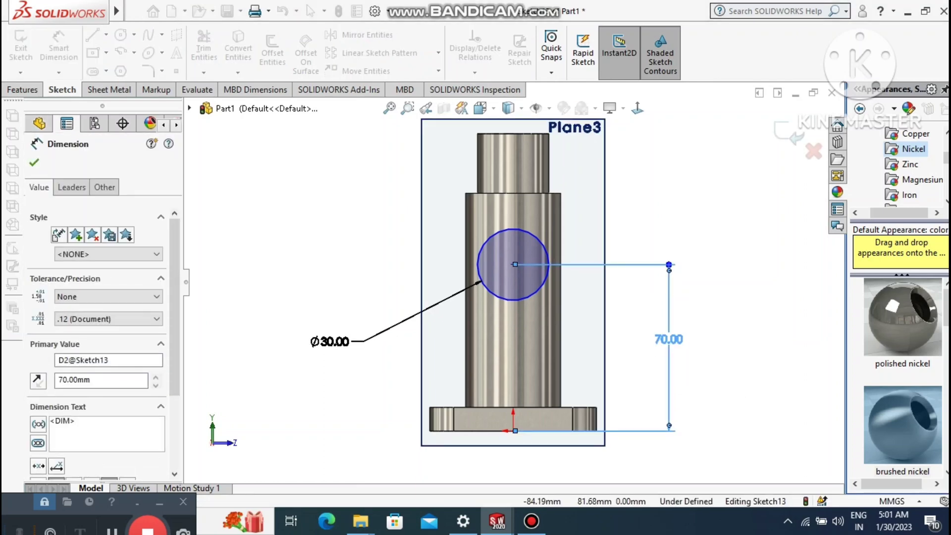
{"action": "left_click", "coordinate": [715, 231]}
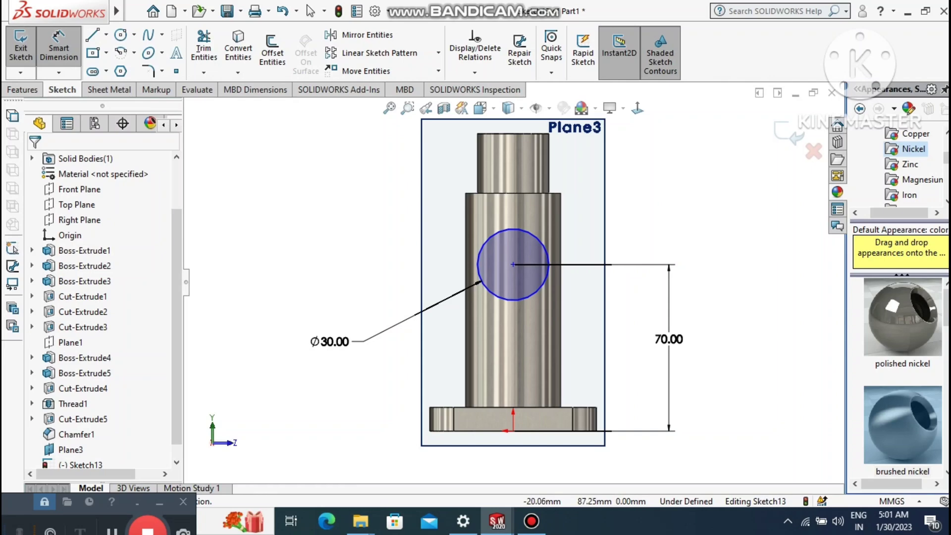
{"action": "middle_click_drag", "start_coordinate": [380, 236], "coordinate": [456, 248]}
{"action": "key", "text": "Escape"}
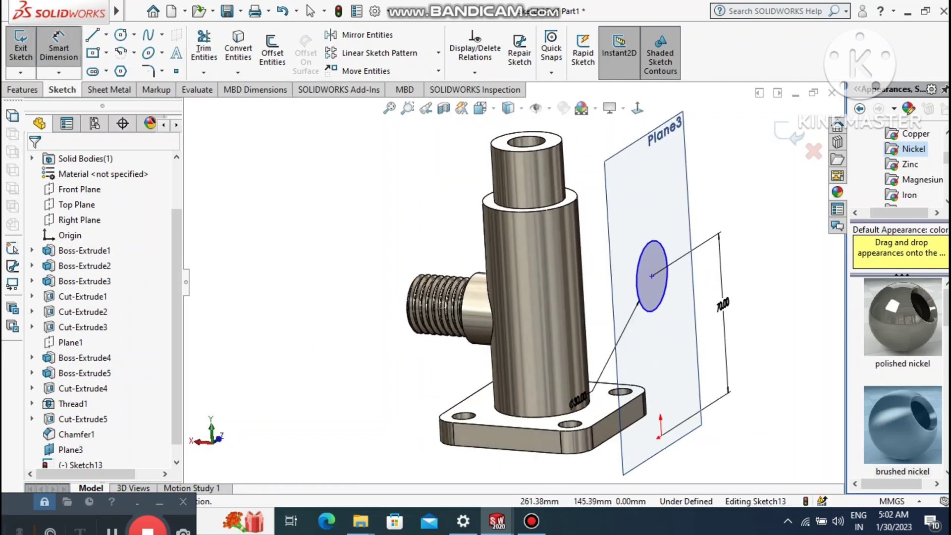
Extrude the 30 mm circle Up To Next so the second side boss merges with the main cylinder.
{"action": "left_click", "coordinate": [22, 90]}
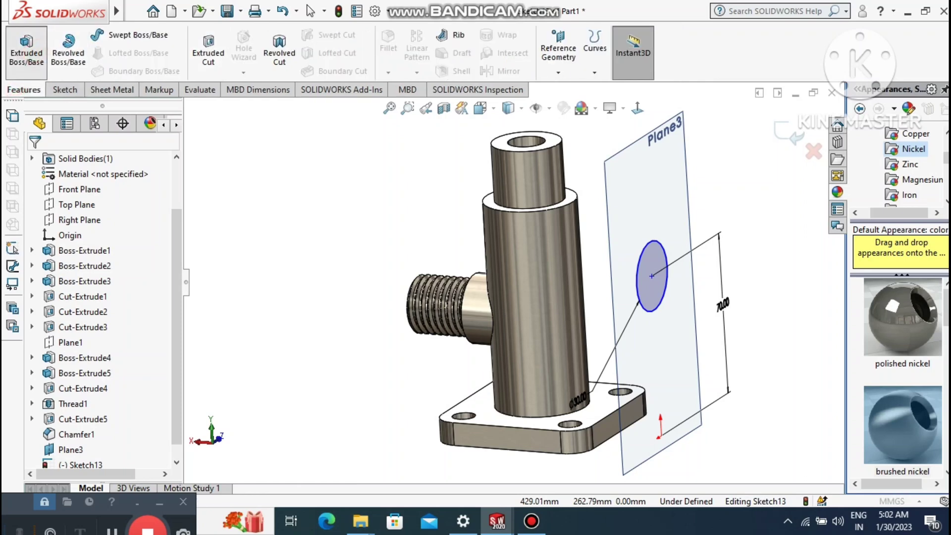
{"action": "left_click", "coordinate": [26, 49]}
{"action": "left_click", "coordinate": [103, 245]}
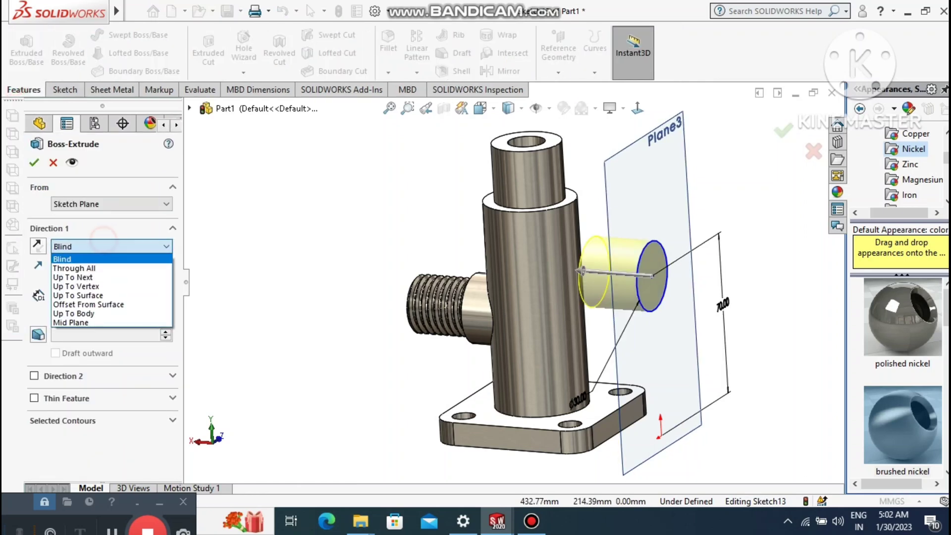
{"action": "left_click", "coordinate": [94, 278]}
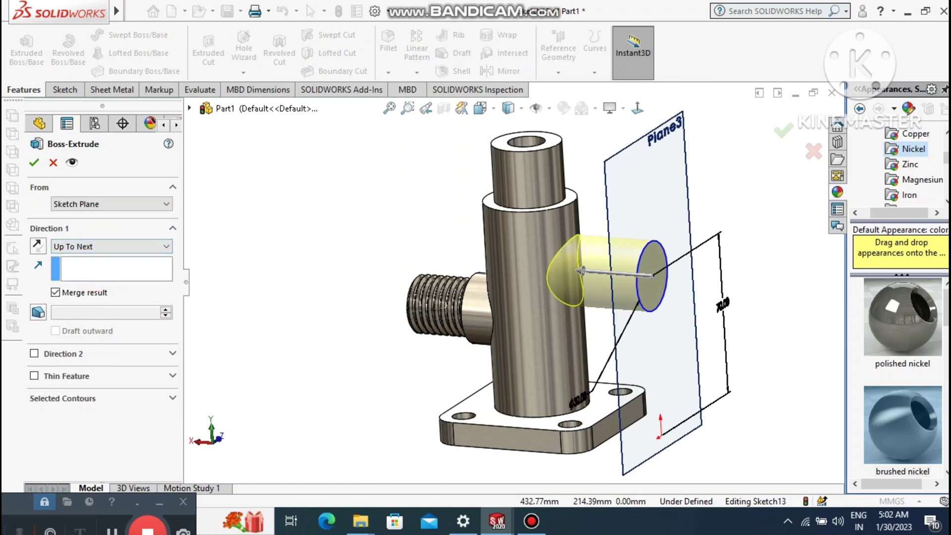
{"action": "left_click", "coordinate": [33, 162]}
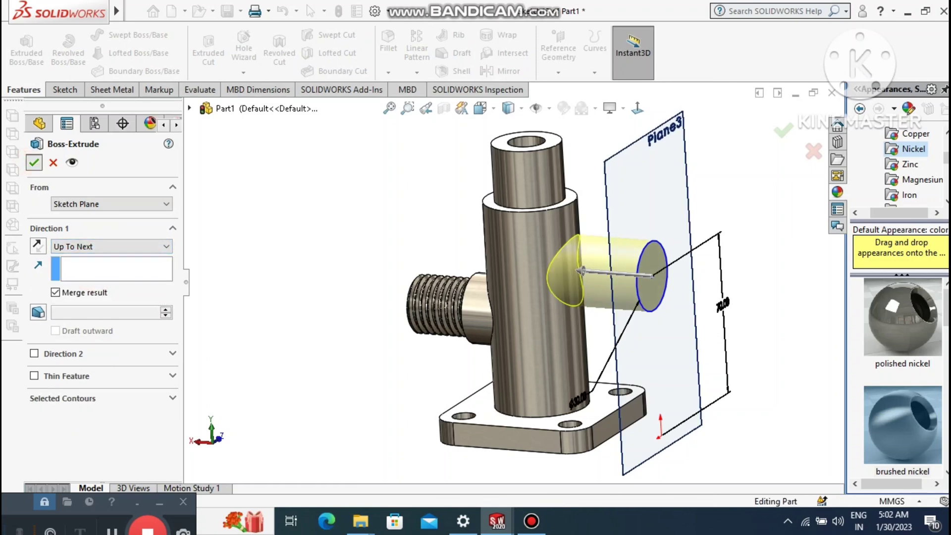
{"action": "left_click", "coordinate": [350, 229]}
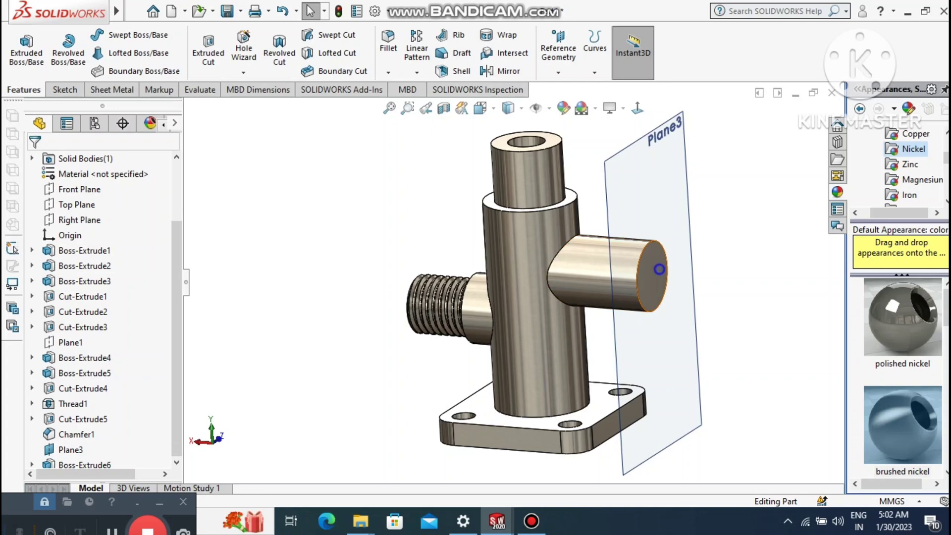
On the end face of the new side boss, sketch a concentric circle about 53 mm in diameter.
{"action": "right_click", "coordinate": [659, 269]}
{"action": "left_click", "coordinate": [693, 199]}
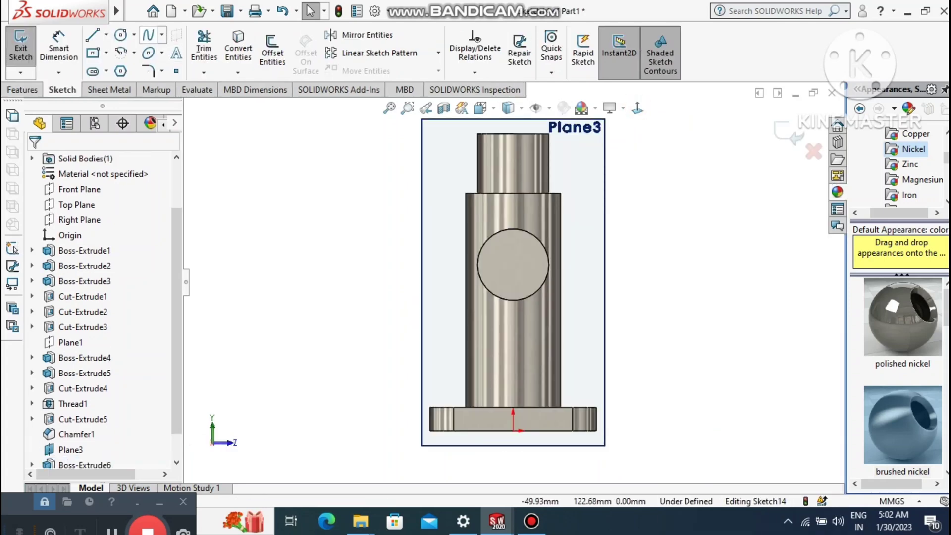
{"action": "left_click", "coordinate": [121, 34]}
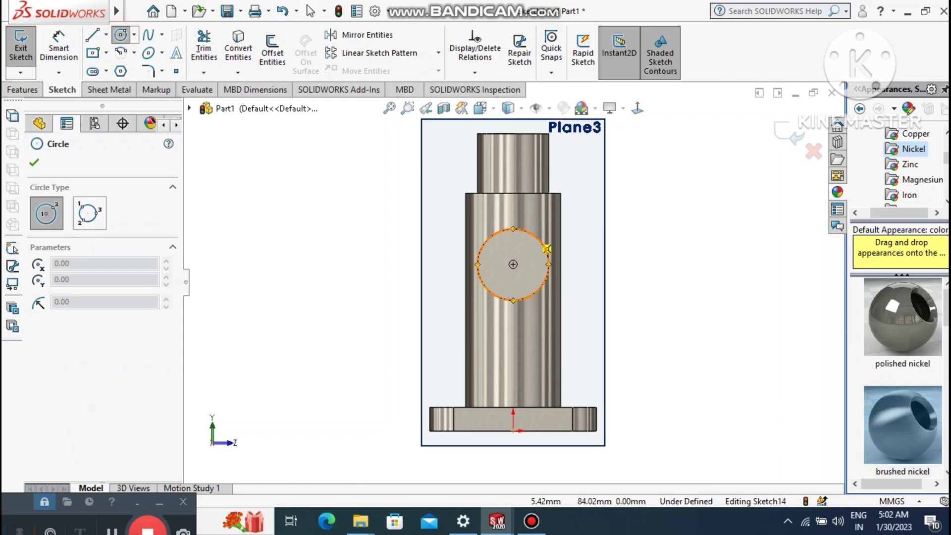
{"action": "left_click", "coordinate": [513, 264]}
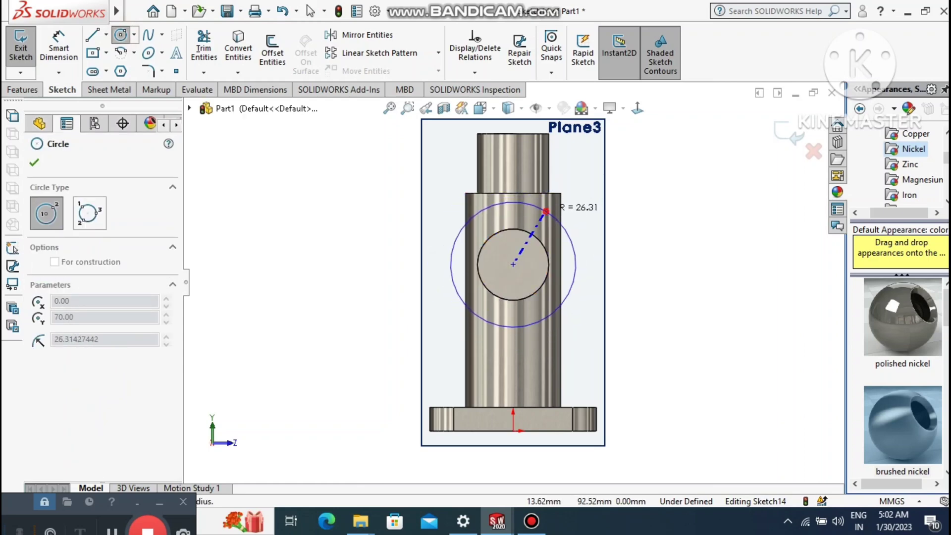
{"action": "left_click", "coordinate": [544, 215]}
{"action": "key", "text": "Escape"}
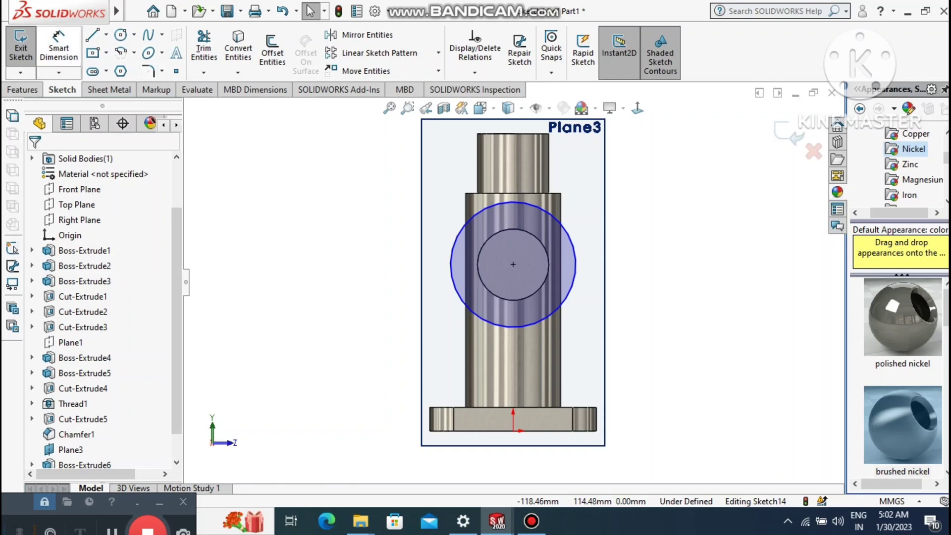
Dimension the new circle's diameter as 800 mm.
{"action": "left_click", "coordinate": [47, 47]}
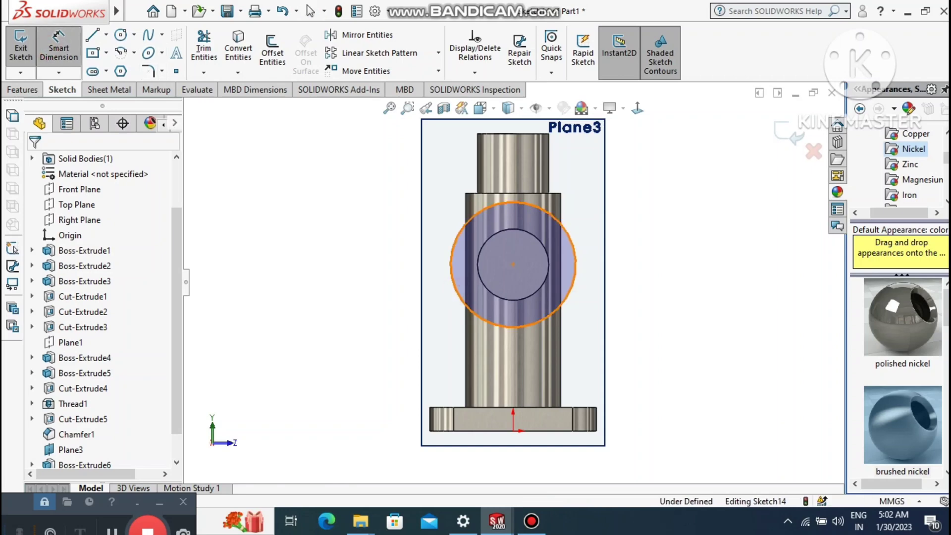
{"action": "left_click", "coordinate": [460, 301]}
{"action": "left_click", "coordinate": [315, 373]}
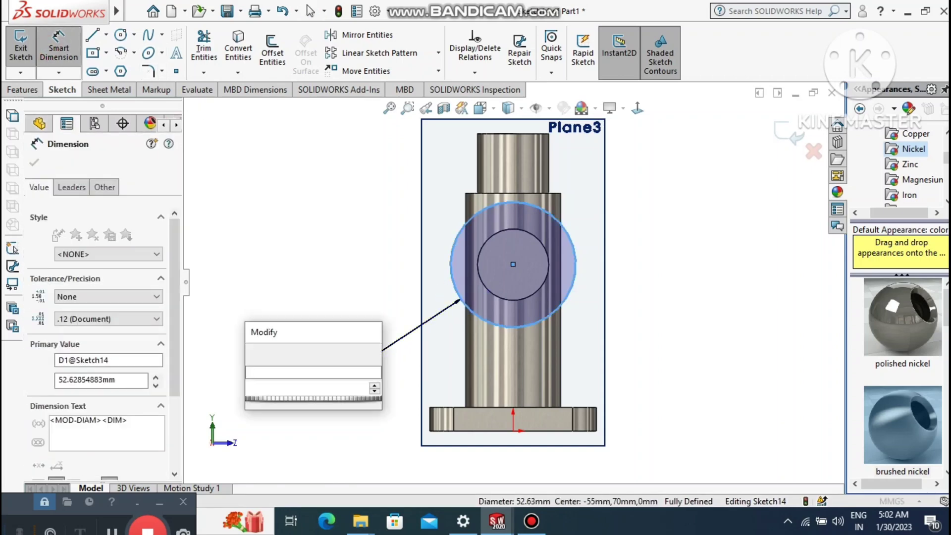
{"action": "type", "text": "800"}
{"action": "key", "text": "Return"}
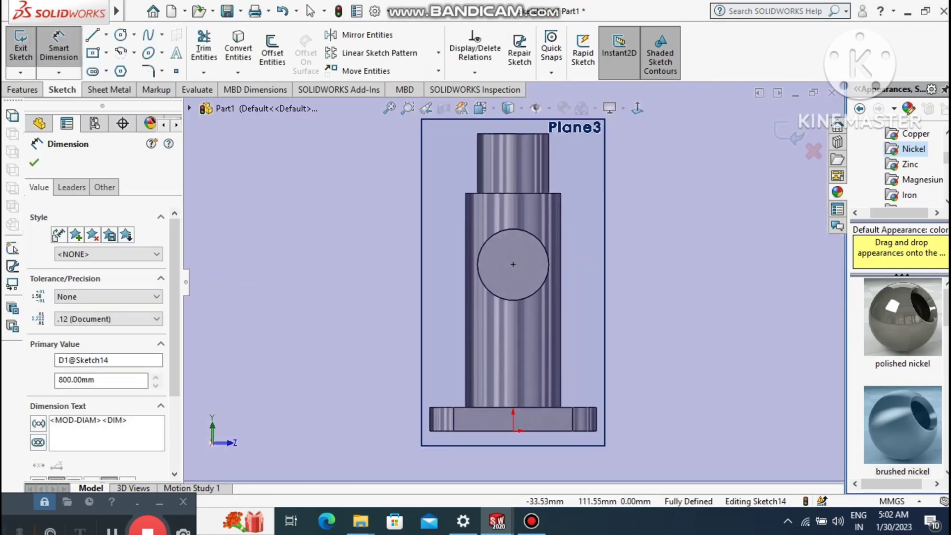
Correct the circle's diameter dimension to 80 mm.
{"action": "left_click", "coordinate": [389, 108]}
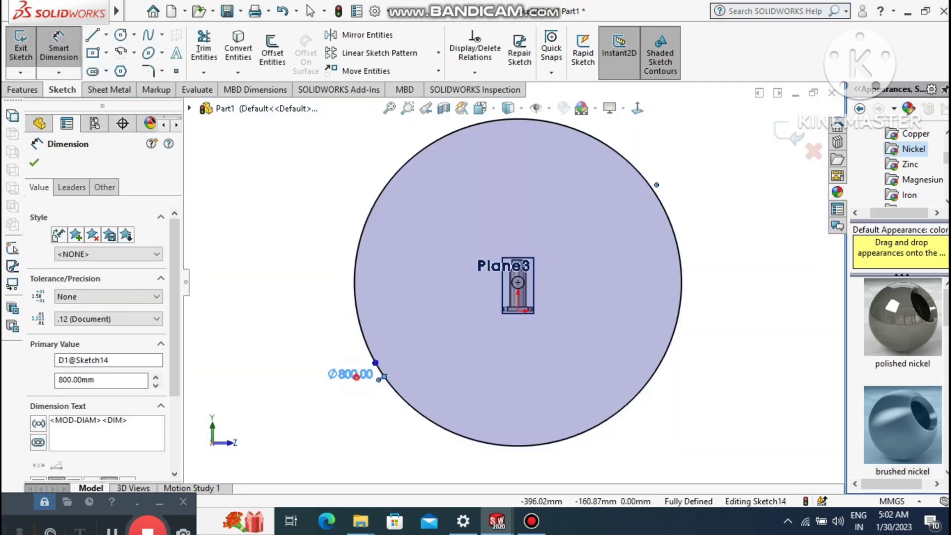
{"action": "left_click", "coordinate": [353, 376]}
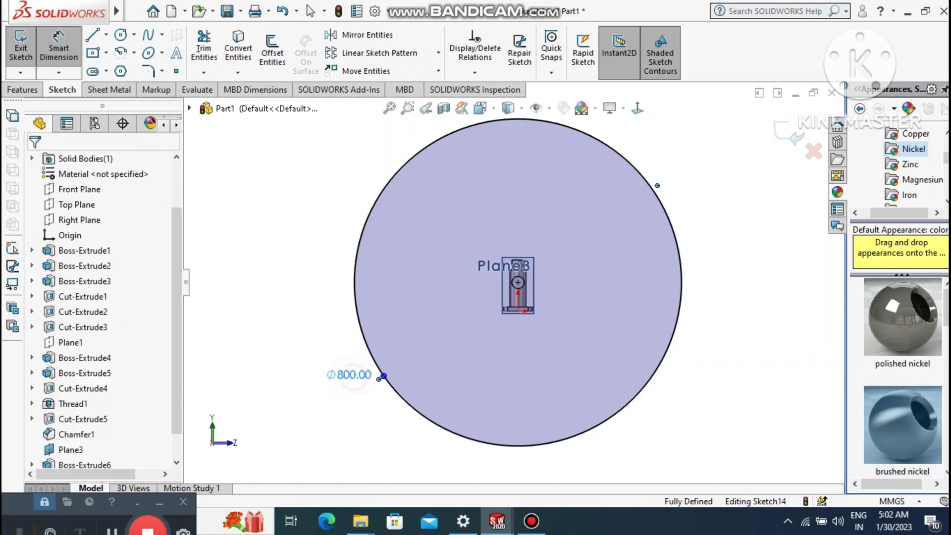
{"action": "double_click", "coordinate": [353, 375]}
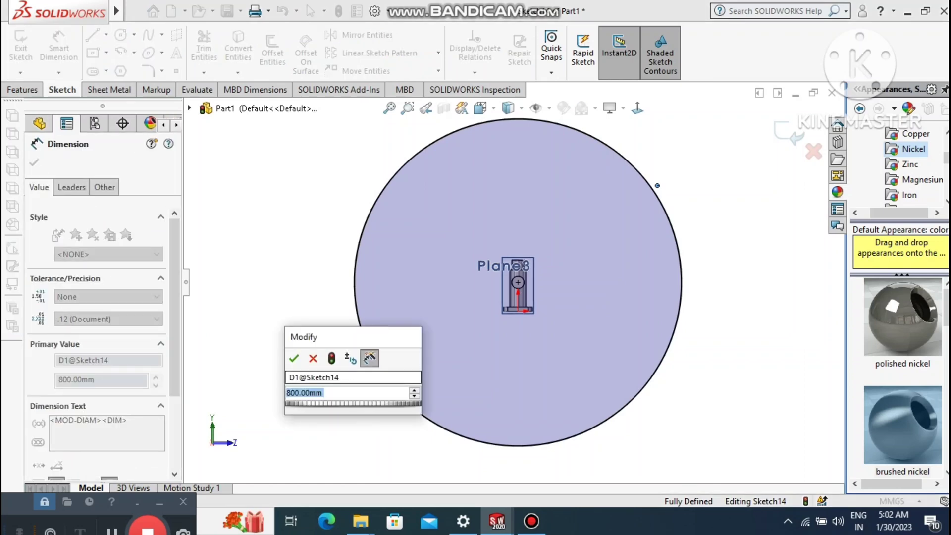
{"action": "type", "text": "800"}
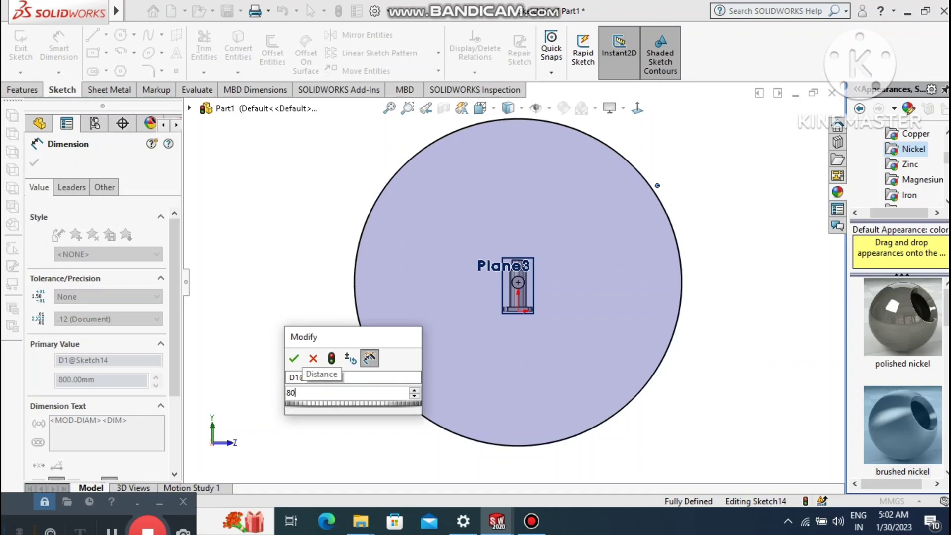
{"action": "key", "text": "Return"}
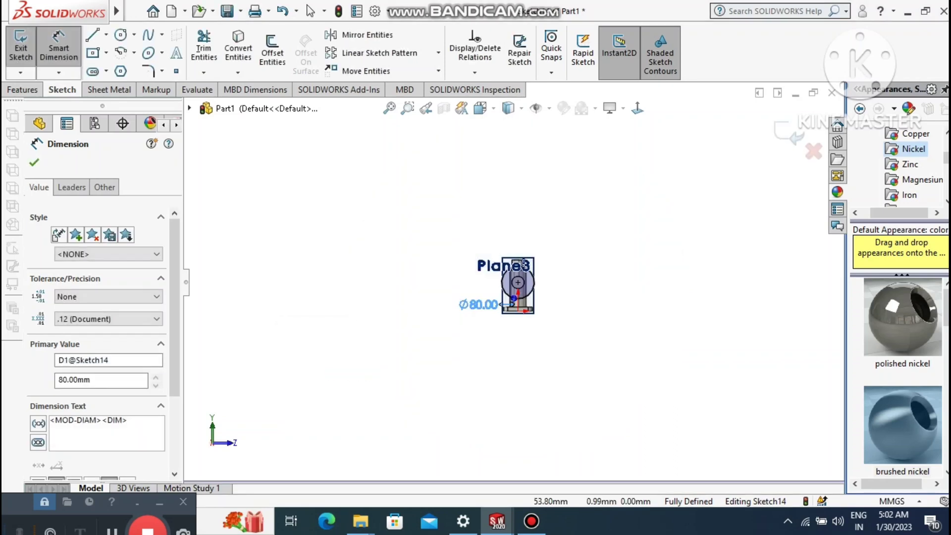
Extrude the 80 mm circle 10 mm outward from the side boss's end as a round flange, merging the result.
{"action": "scroll", "coordinate": [501, 294], "scroll_direction": "down", "scroll_amount": 1}
{"action": "scroll", "coordinate": [535, 295], "scroll_direction": "down", "scroll_amount": 8}
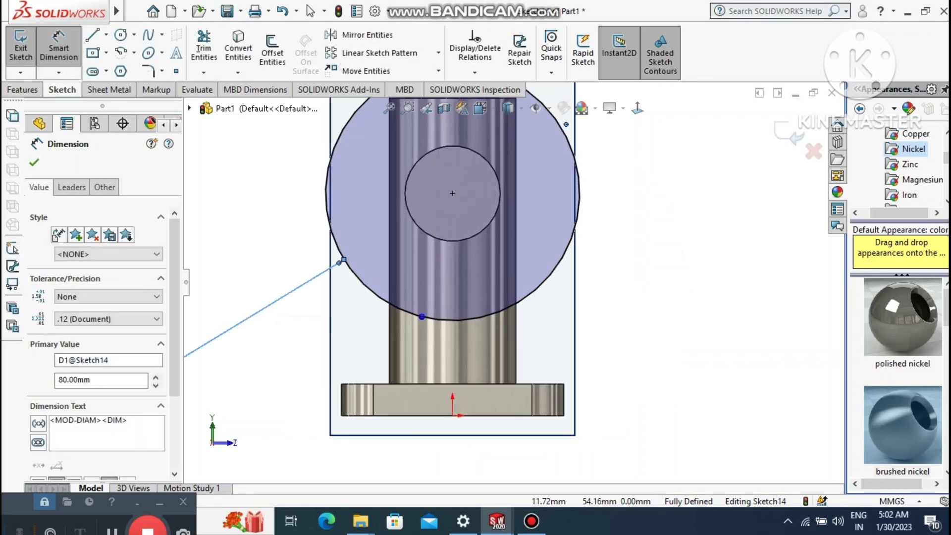
{"action": "left_click", "coordinate": [407, 108]}
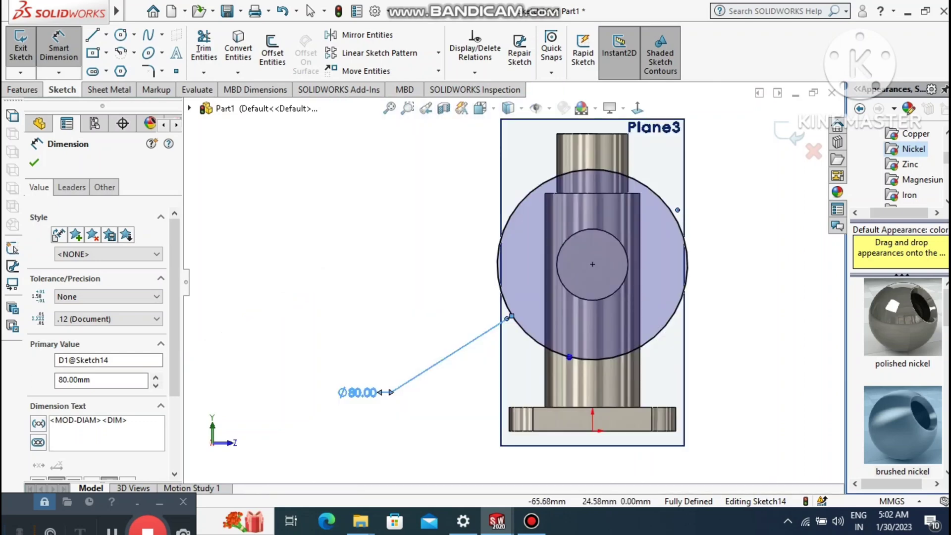
{"action": "middle_click_drag", "start_coordinate": [419, 303], "coordinate": [483, 337]}
{"action": "key", "text": "d"}
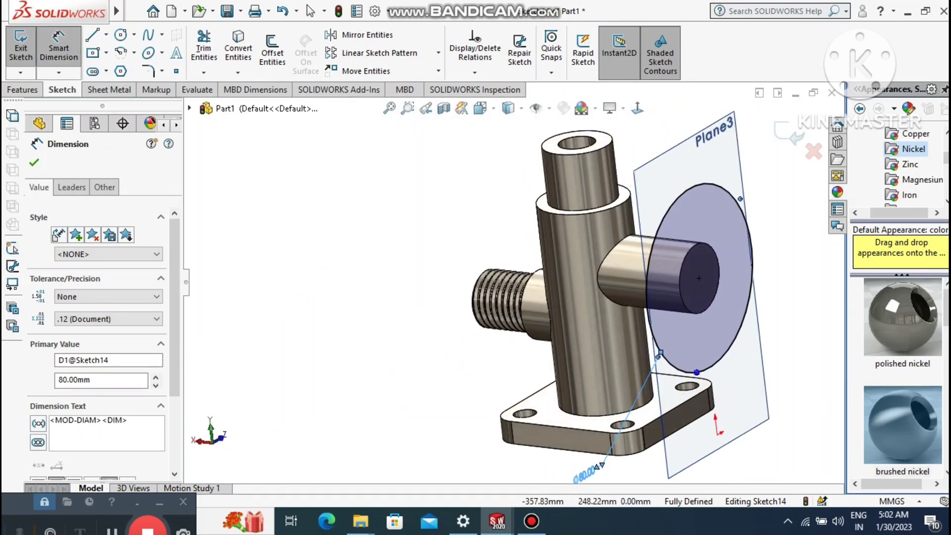
{"action": "left_click", "coordinate": [23, 90]}
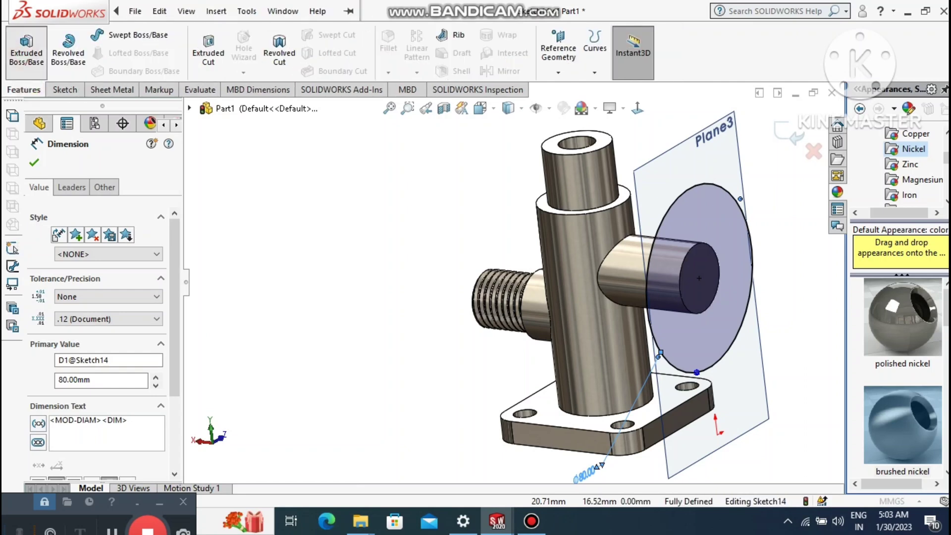
{"action": "left_click", "coordinate": [27, 50]}
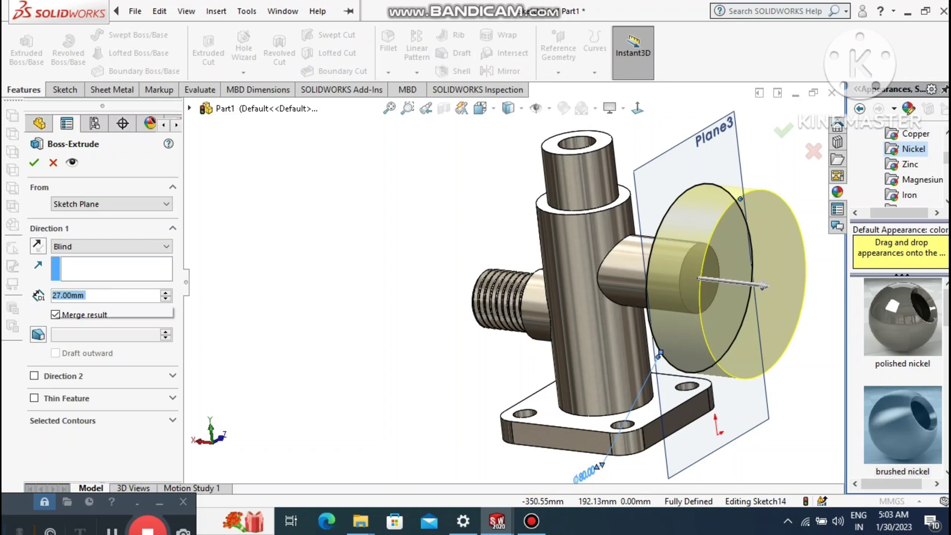
{"action": "type", "text": "10"}
{"action": "key", "text": "Return"}
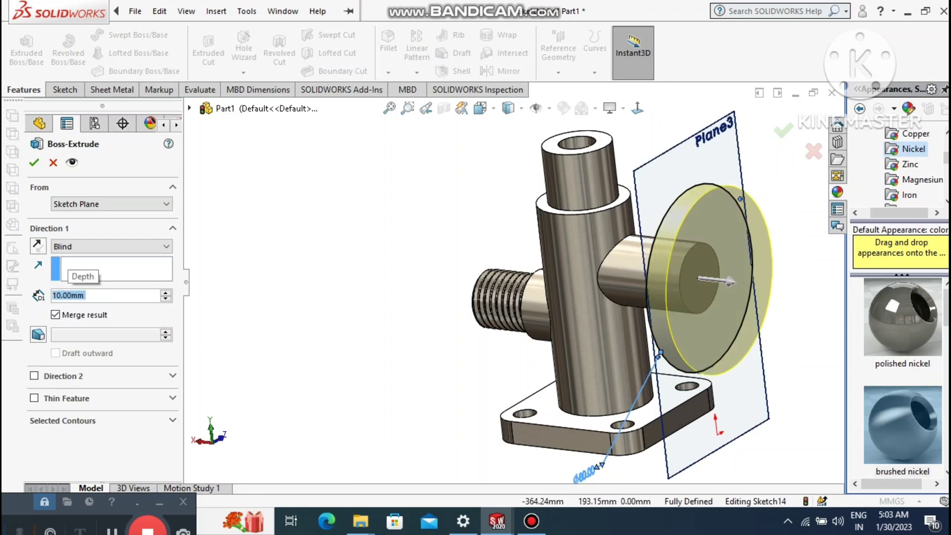
{"action": "left_click", "coordinate": [34, 162]}
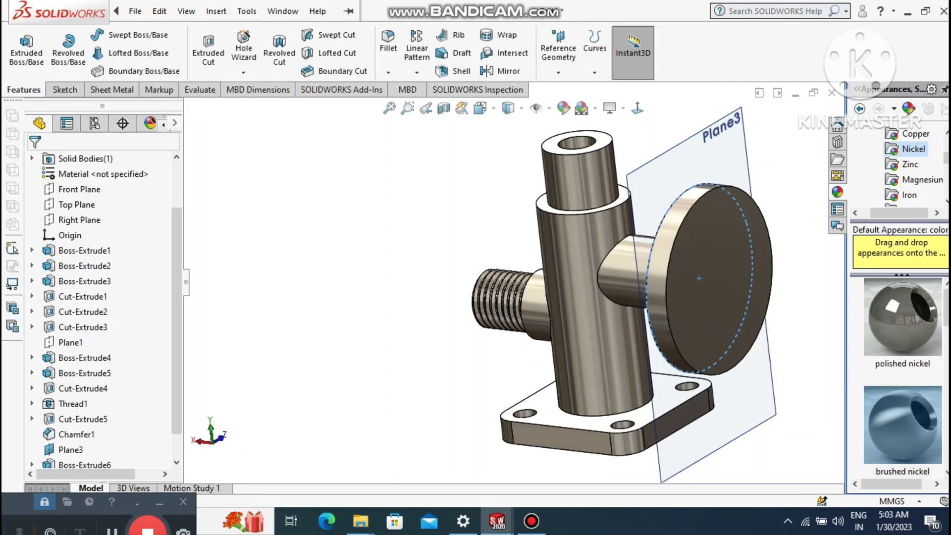
{"action": "left_click", "coordinate": [391, 215]}
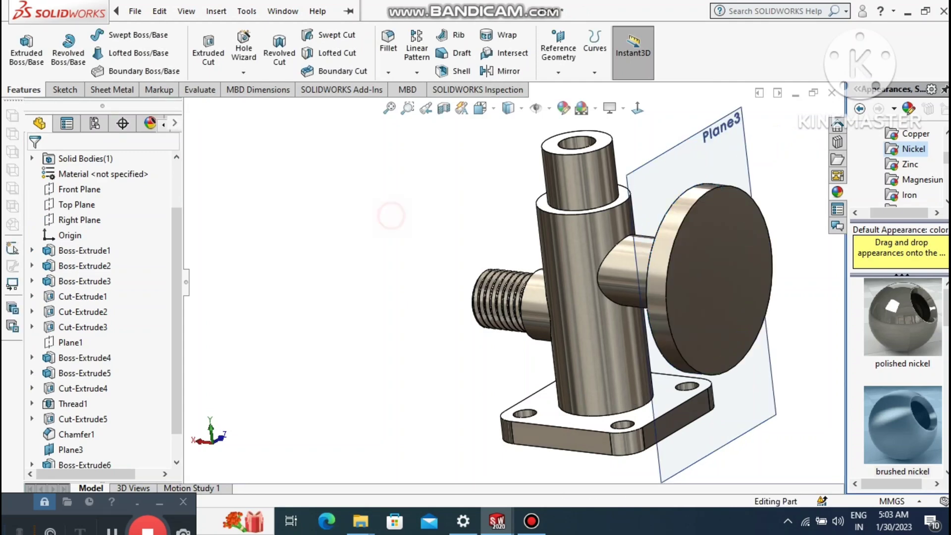
On the round flange's outer face, sketch a concentric circle about 56 mm in diameter.
{"action": "right_click", "coordinate": [720, 221]}
{"action": "left_click", "coordinate": [750, 199]}
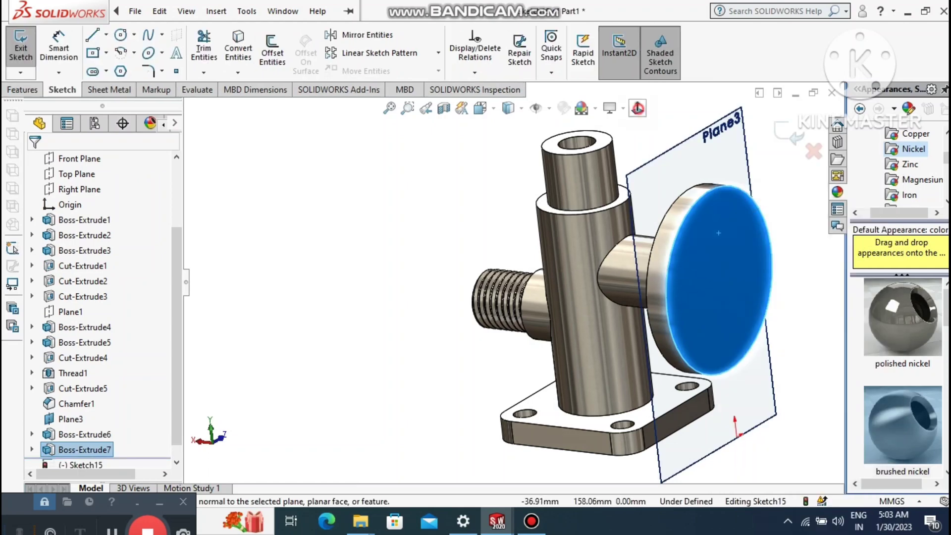
{"action": "right_click", "coordinate": [599, 148]}
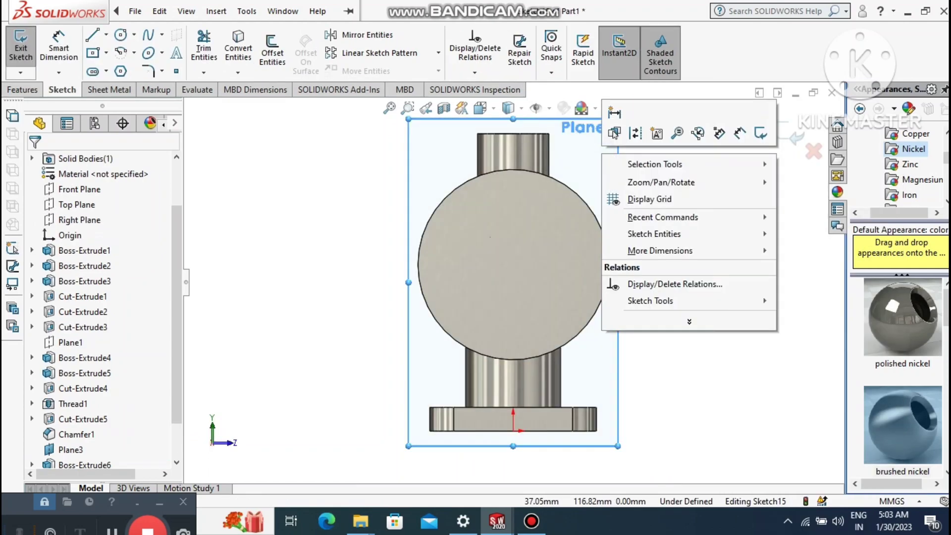
{"action": "left_click", "coordinate": [331, 217]}
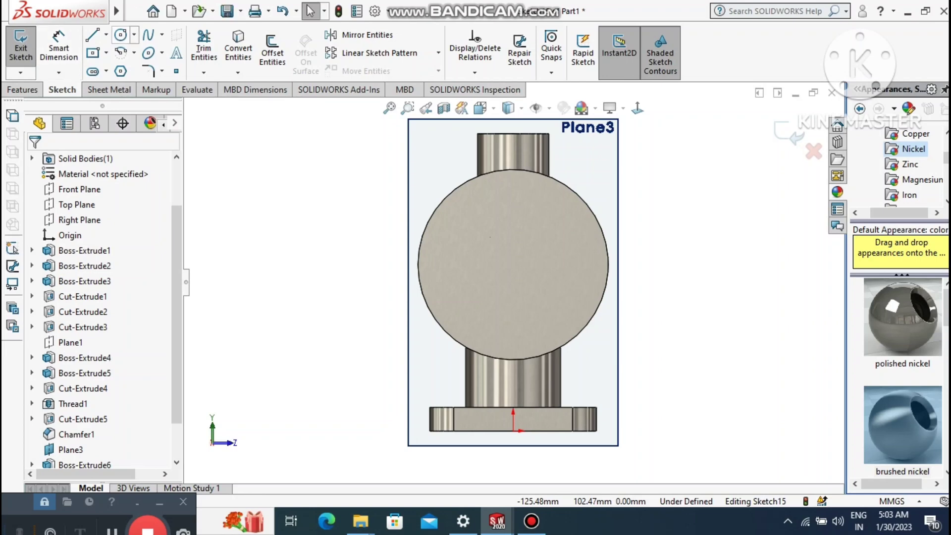
{"action": "left_click", "coordinate": [120, 35]}
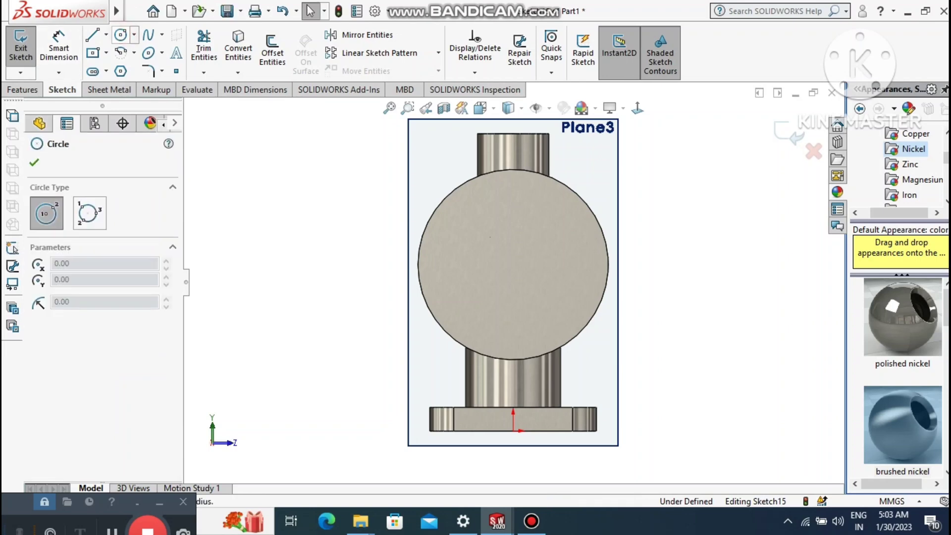
{"action": "left_click", "coordinate": [513, 264]}
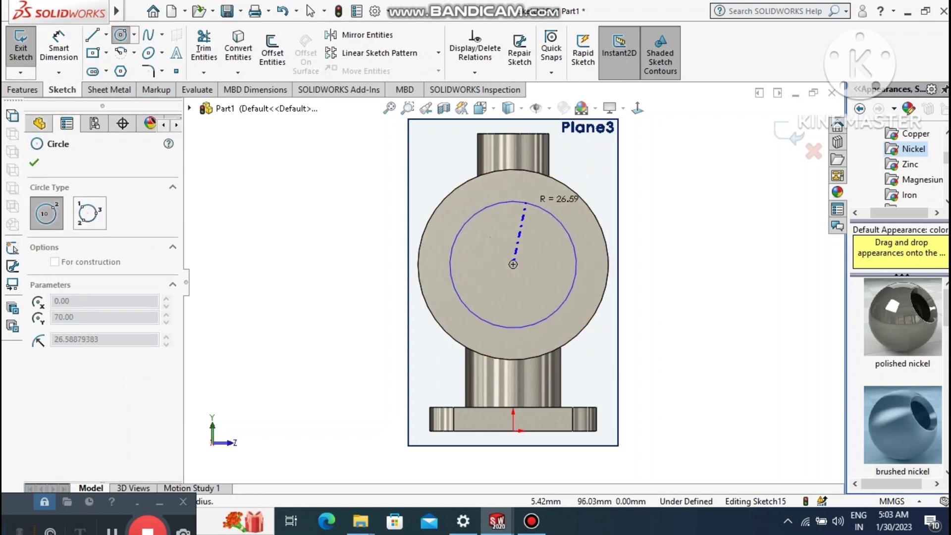
{"action": "left_click", "coordinate": [515, 197]}
{"action": "key", "text": "Escape"}
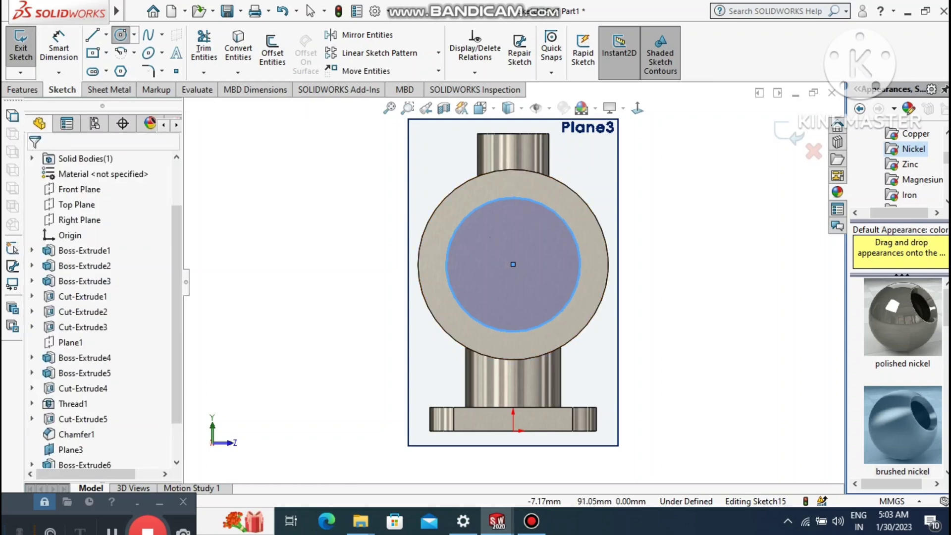
Convert the circle on the flange face to construction geometry.
{"action": "left_click", "coordinate": [515, 198]}
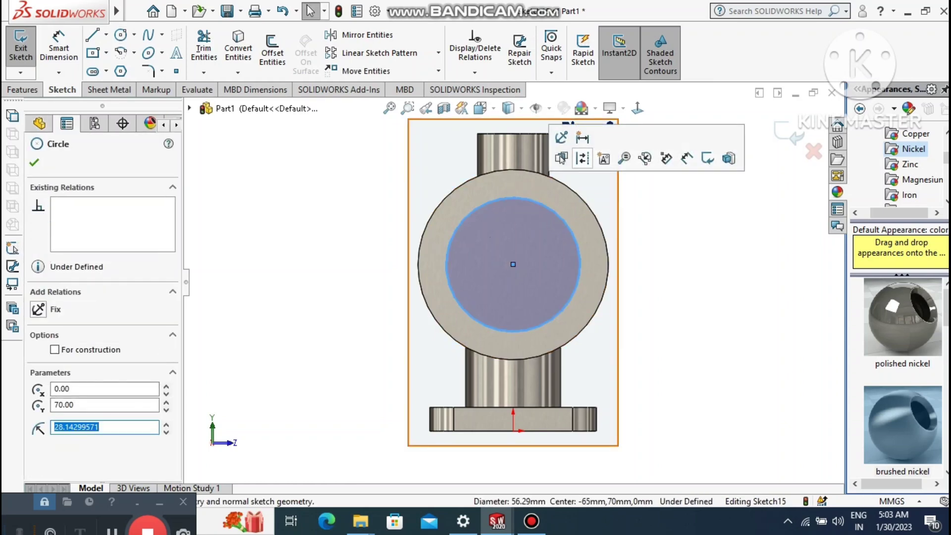
{"action": "left_click", "coordinate": [582, 158]}
{"action": "left_click", "coordinate": [709, 255]}
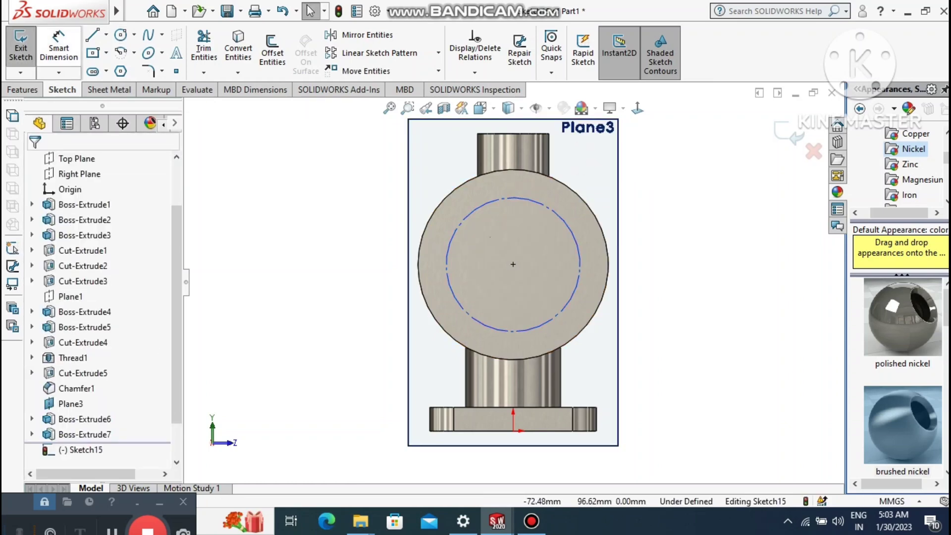
Dimension the construction circle on the round flange's face to a 60 mm diameter.
{"action": "left_click", "coordinate": [58, 47]}
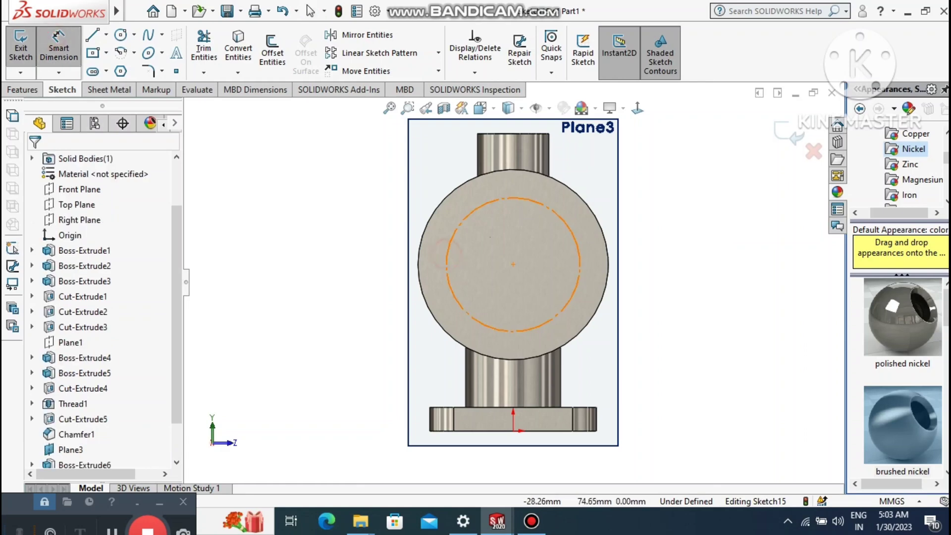
{"action": "left_click", "coordinate": [446, 254]}
{"action": "left_click", "coordinate": [314, 182]}
{"action": "left_click", "coordinate": [314, 183]}
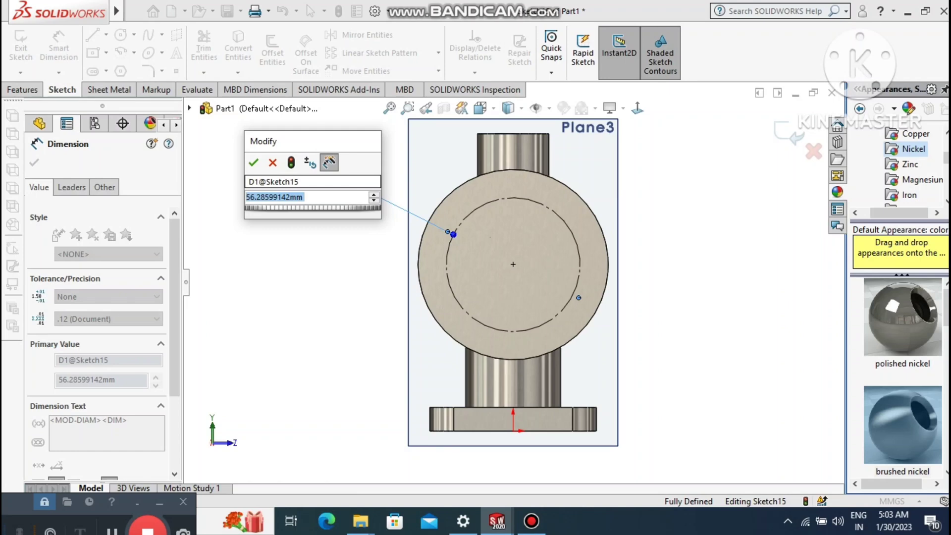
{"action": "type", "text": "60"}
{"action": "key", "text": "Return"}
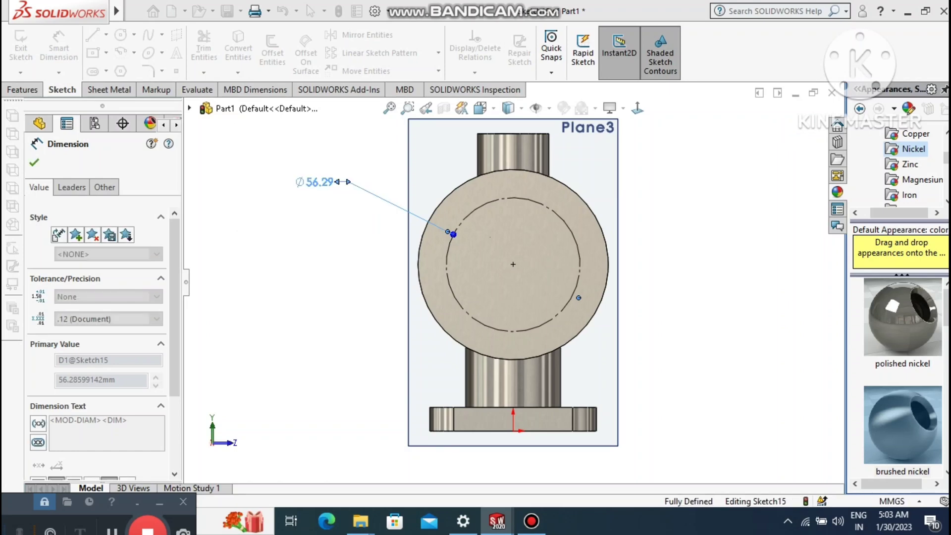
{"action": "left_click", "coordinate": [267, 218]}
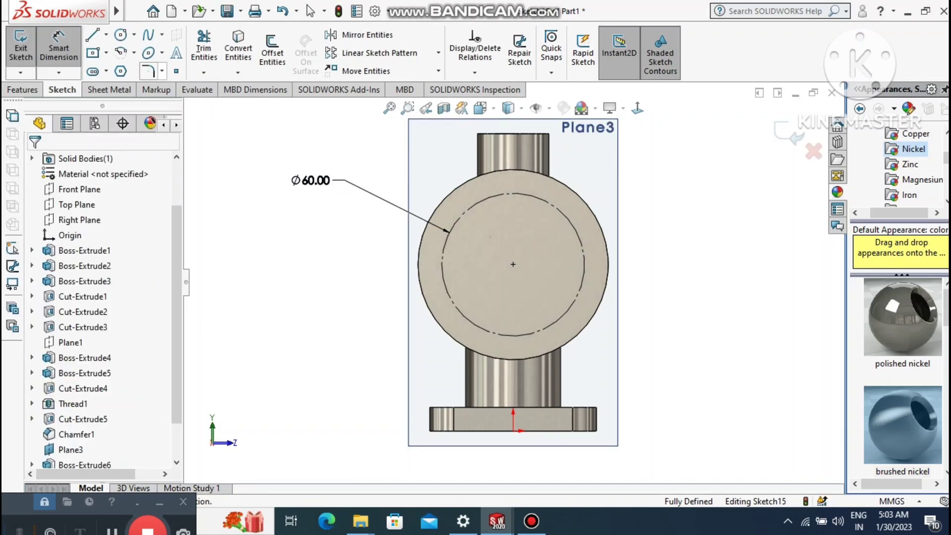
Sketch a hole circle about 11.6 mm in diameter, centred on the construction circle level with the flange's centre.
{"action": "left_click", "coordinate": [120, 34]}
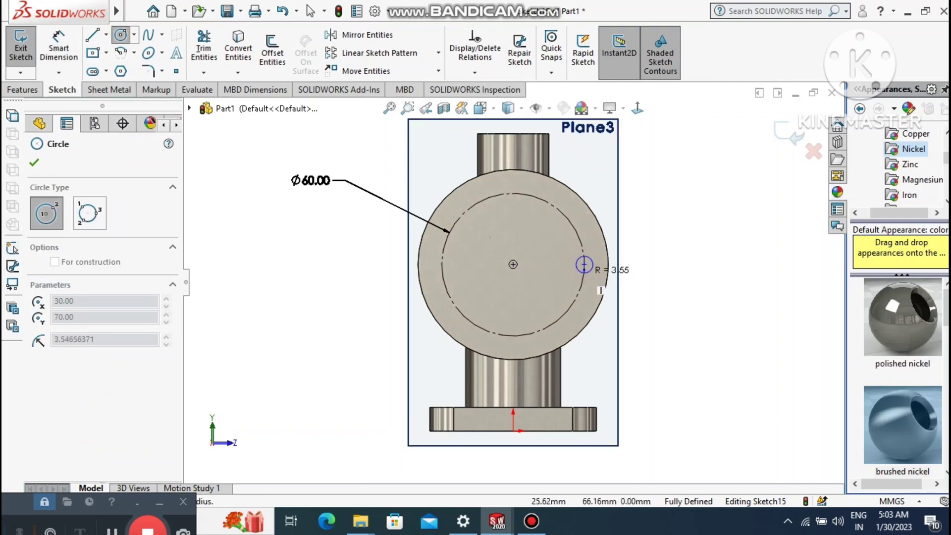
{"action": "left_click", "coordinate": [584, 264]}
{"action": "key", "text": "Escape"}
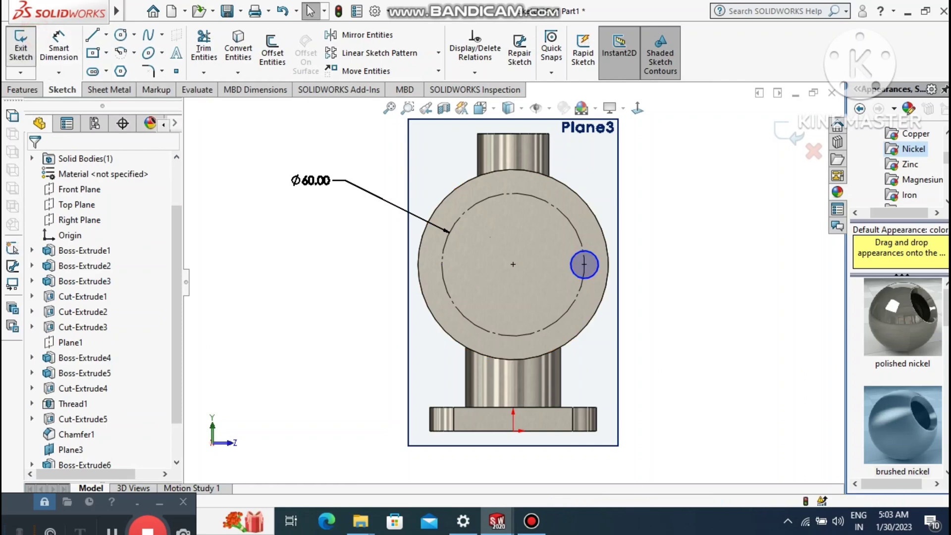
{"action": "left_click", "coordinate": [788, 130]}
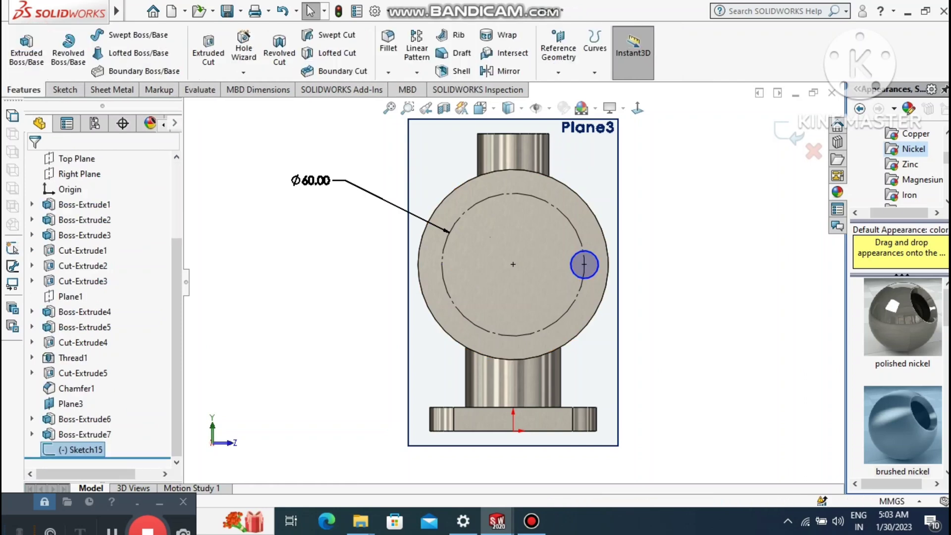
{"action": "right_click", "coordinate": [63, 450]}
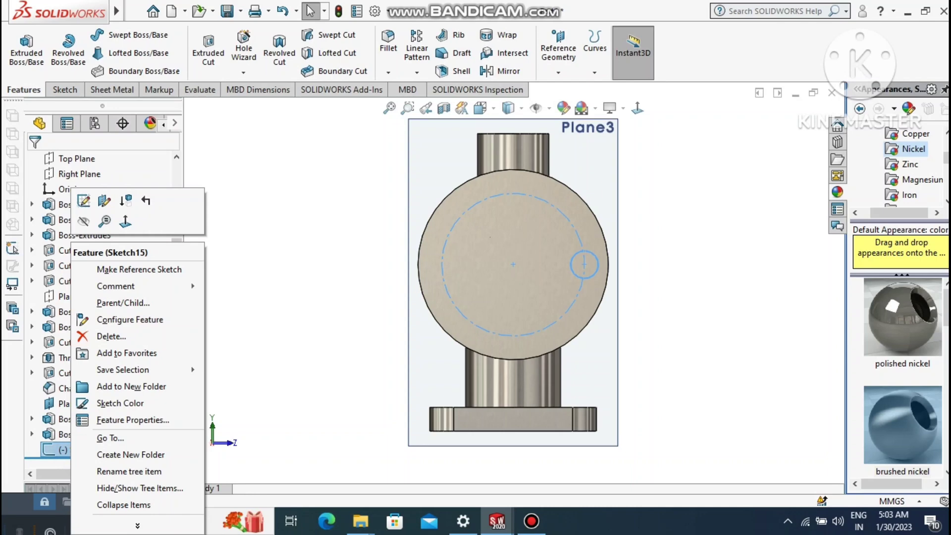
{"action": "left_click", "coordinate": [84, 201]}
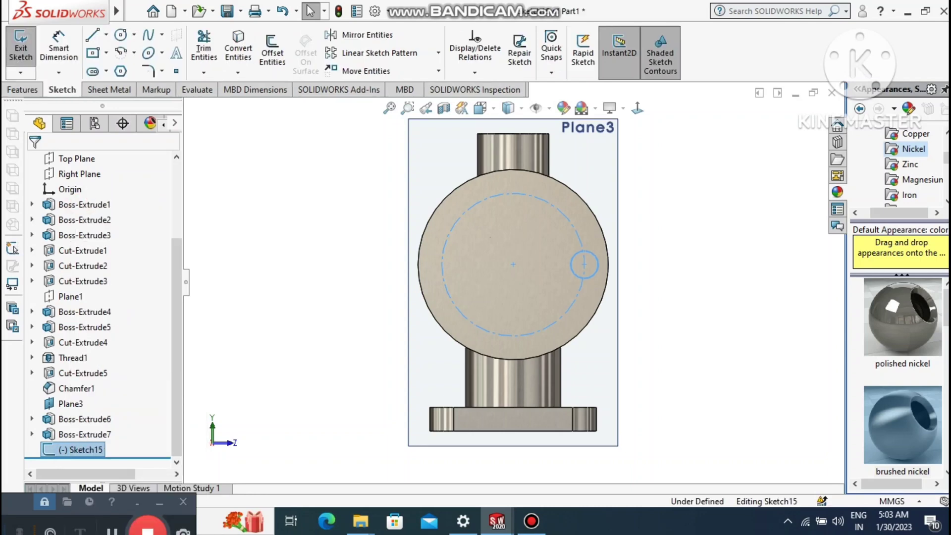
Dimension the small hole circle on the flange face to a 10 mm diameter.
{"action": "left_click", "coordinate": [58, 46]}
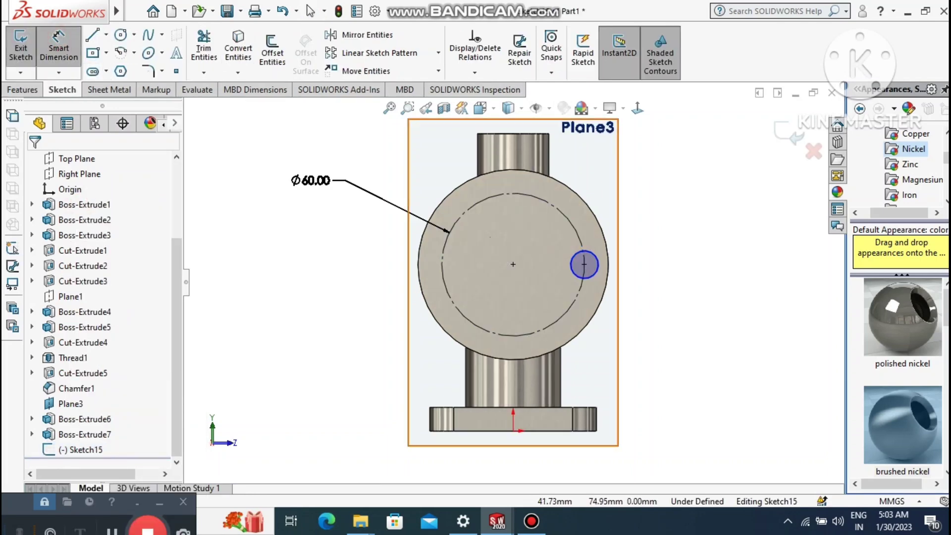
{"action": "left_click", "coordinate": [585, 265]}
{"action": "left_click", "coordinate": [678, 331]}
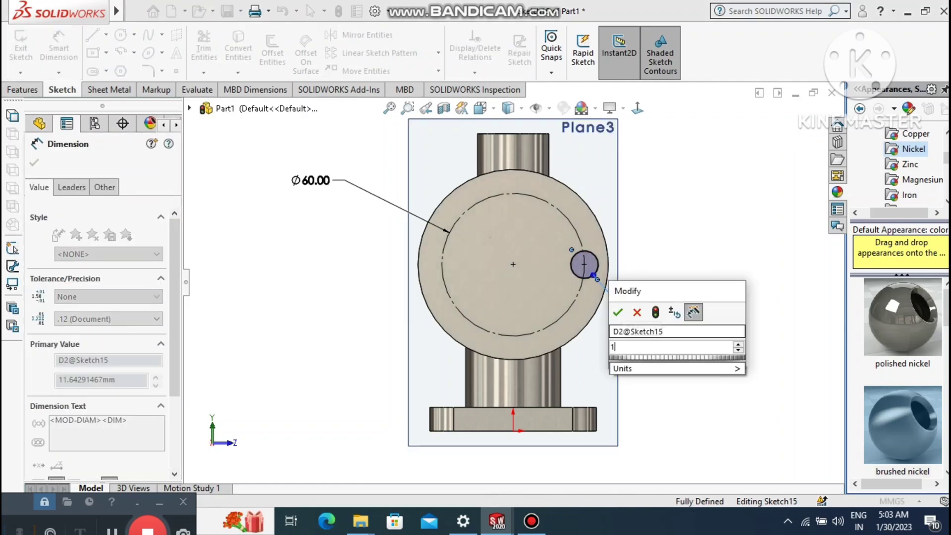
{"action": "type", "text": "10"}
{"action": "key", "text": "Return"}
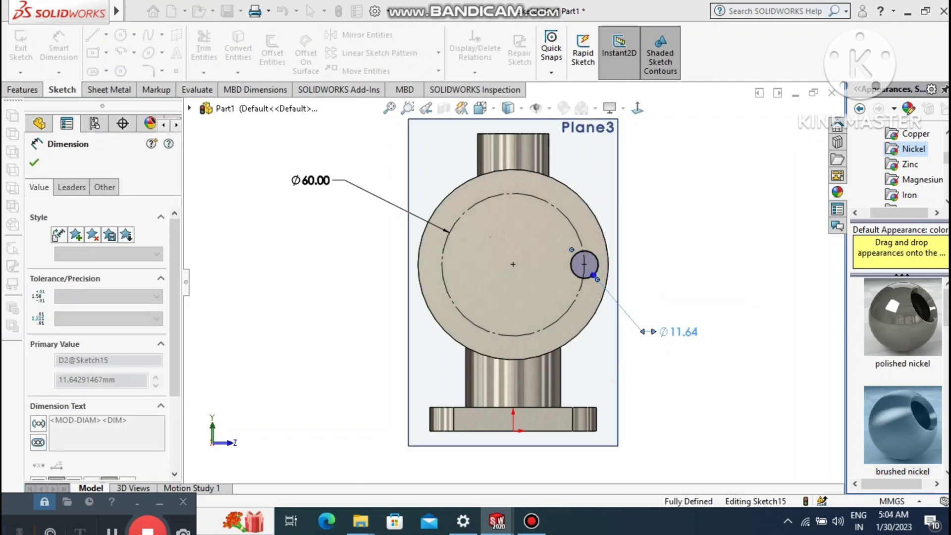
{"action": "key", "text": "Escape"}
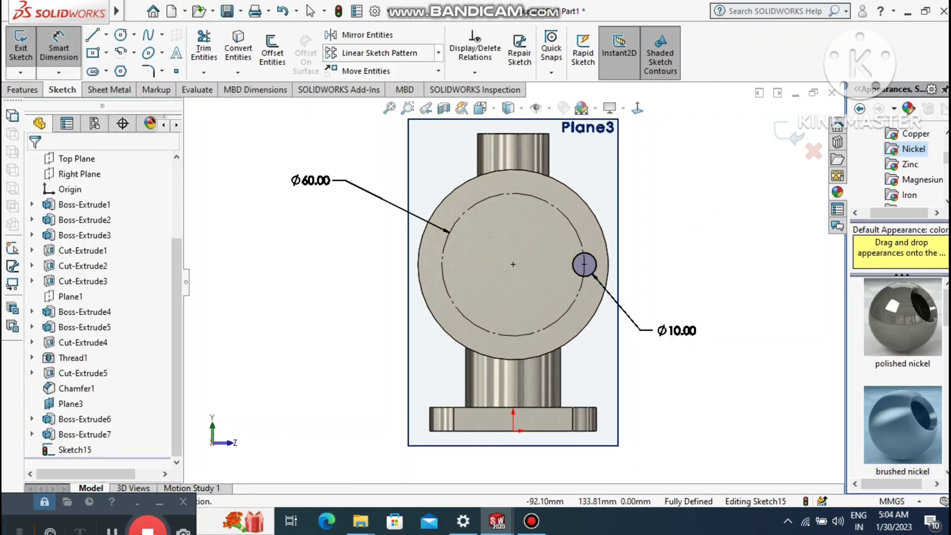
Pattern the 10 mm circle circularly around the flange's centre with 4 equally spaced instances over 360 degrees.
{"action": "left_click", "coordinate": [439, 53]}
{"action": "left_click", "coordinate": [387, 85]}
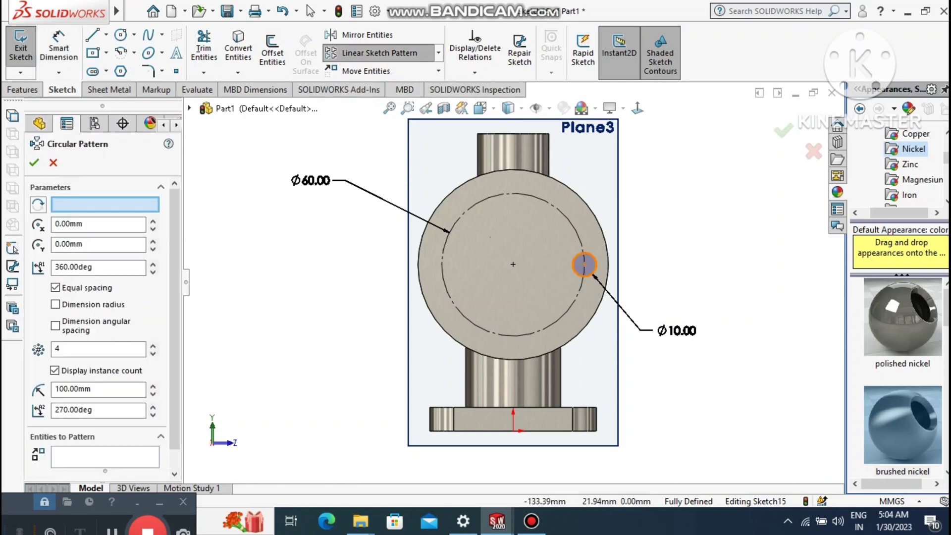
{"action": "left_click", "coordinate": [590, 252]}
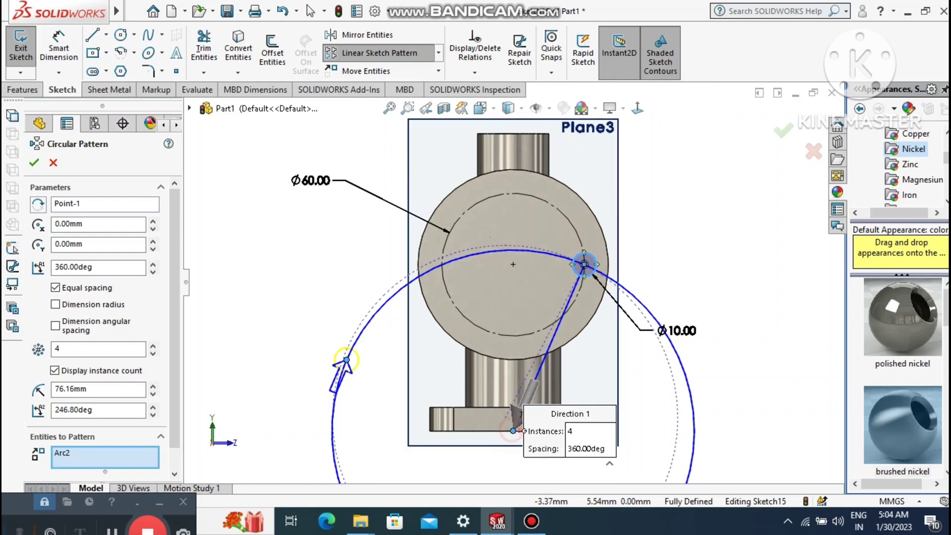
{"action": "left_click_drag", "start_coordinate": [513, 264], "coordinate": [513, 264]}
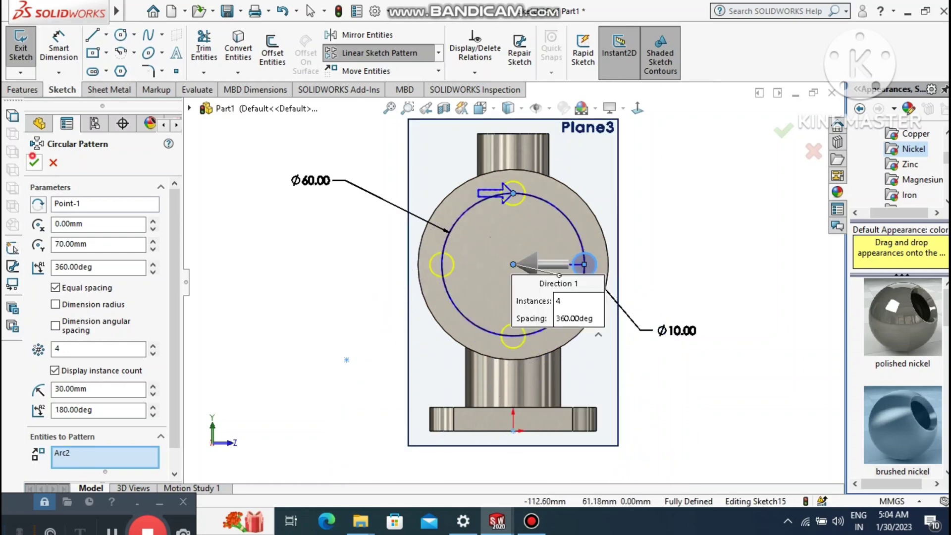
{"action": "left_click", "coordinate": [34, 162]}
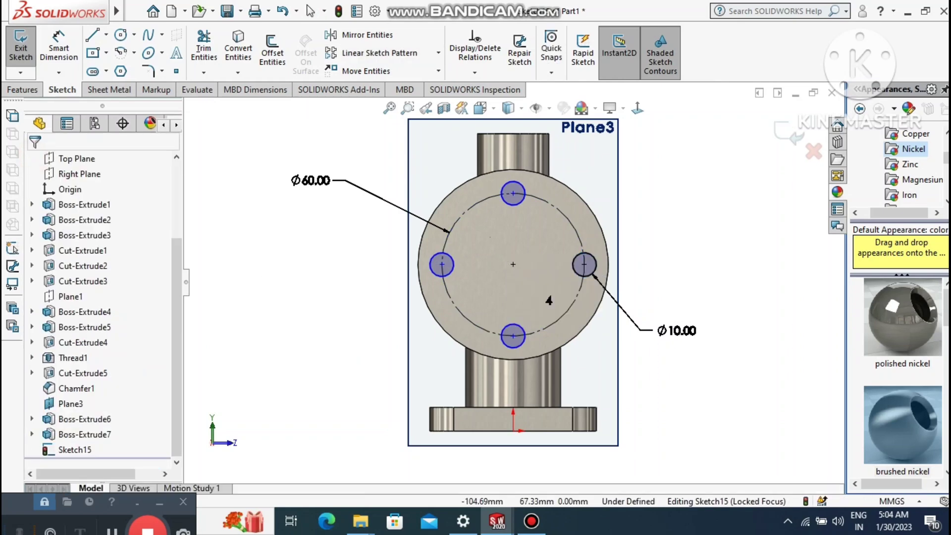
Cut the four 10 mm circles 10 mm deep into the round flange as bolt holes and hide Plane3.
{"action": "middle_click_drag", "start_coordinate": [265, 271], "coordinate": [315, 309]}
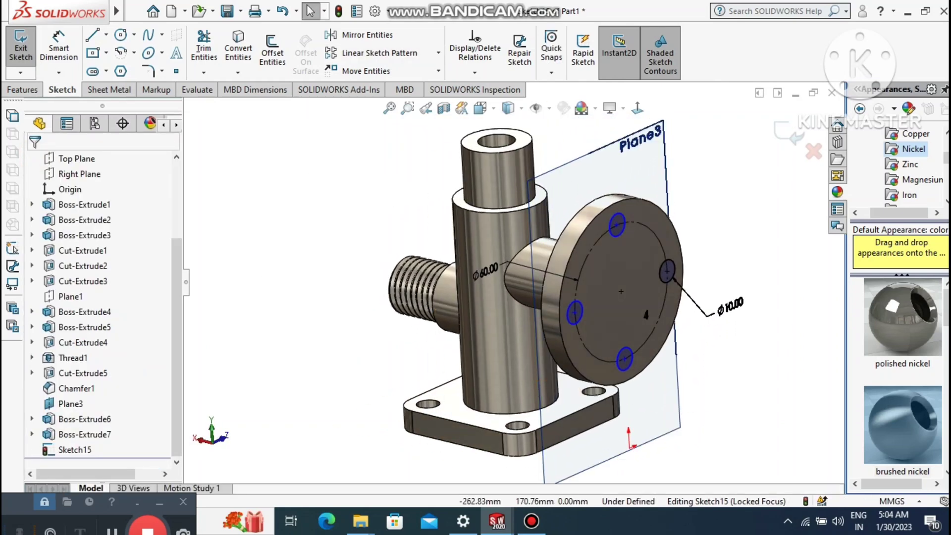
{"action": "left_click", "coordinate": [23, 90]}
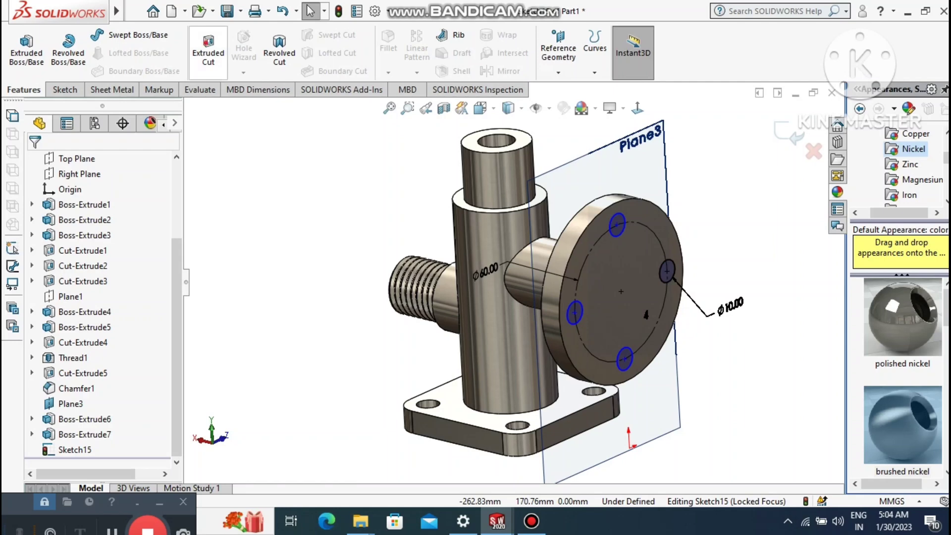
{"action": "left_click", "coordinate": [208, 52]}
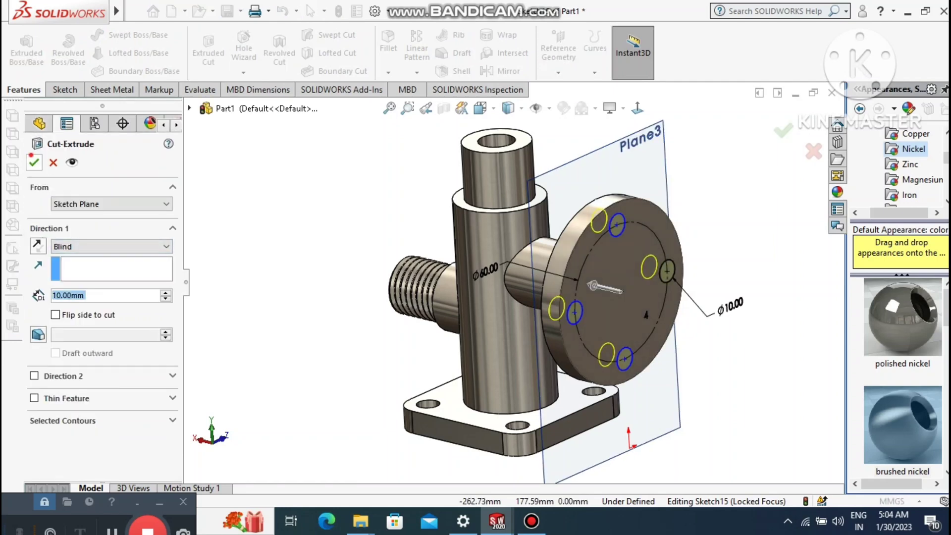
{"action": "key", "text": "Return"}
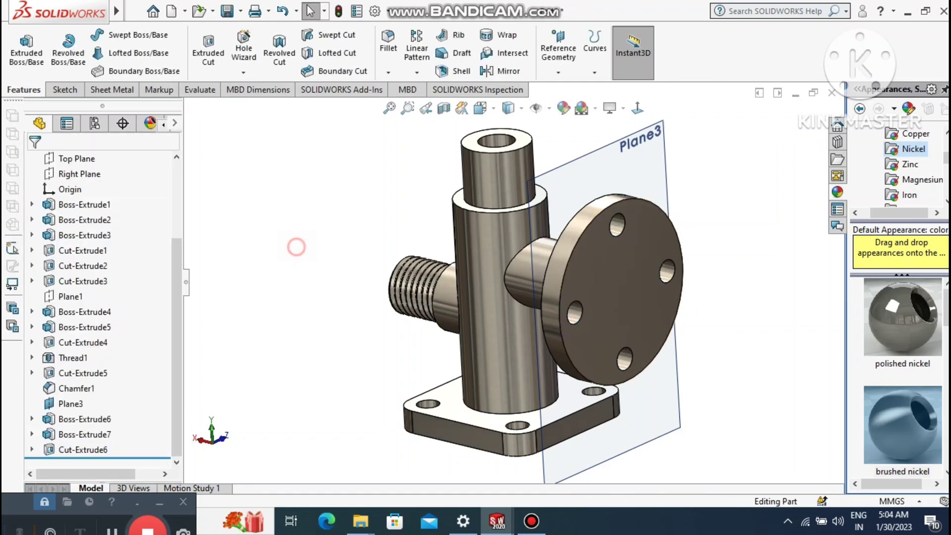
{"action": "right_click", "coordinate": [618, 169]}
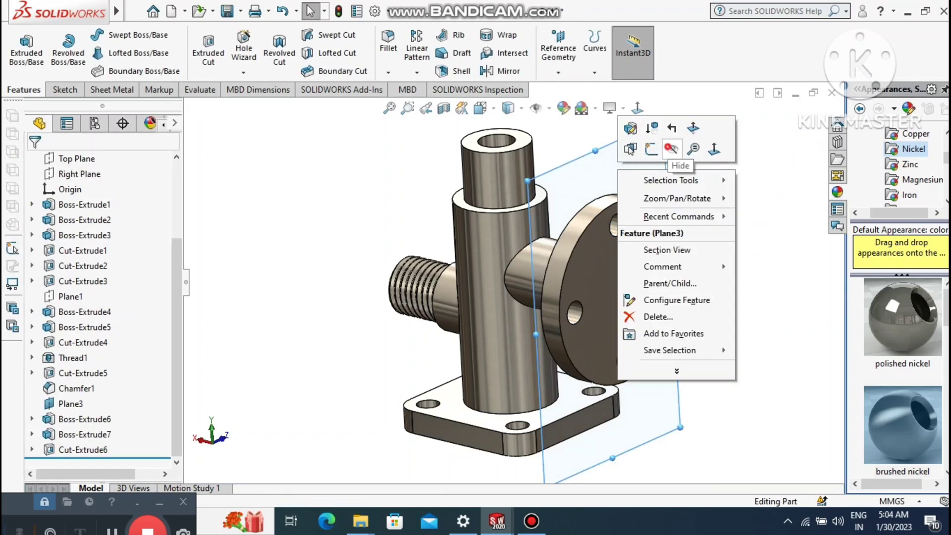
{"action": "left_click", "coordinate": [671, 148]}
On the round flange's outer face, sketch a circle about 28 mm in diameter at the flange's centre.
{"action": "right_click", "coordinate": [635, 269]}
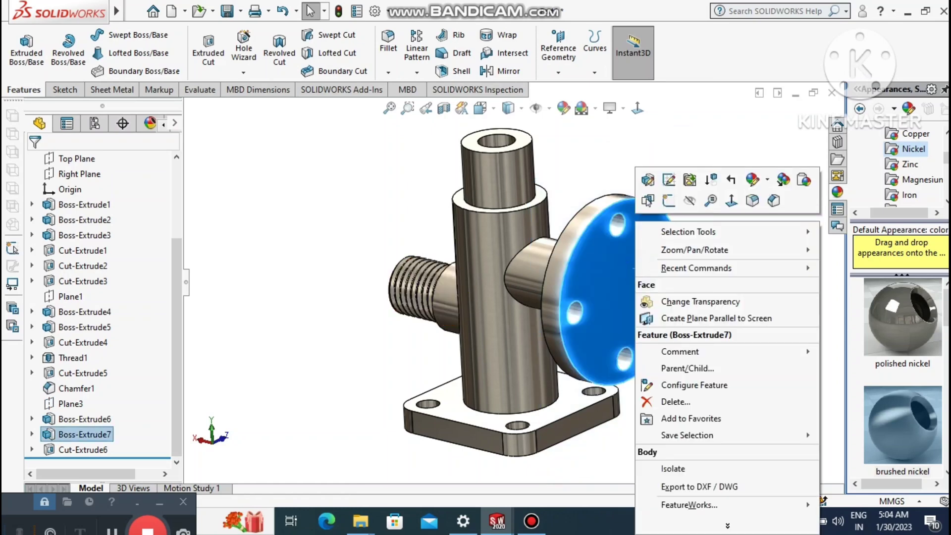
{"action": "left_click", "coordinate": [670, 201]}
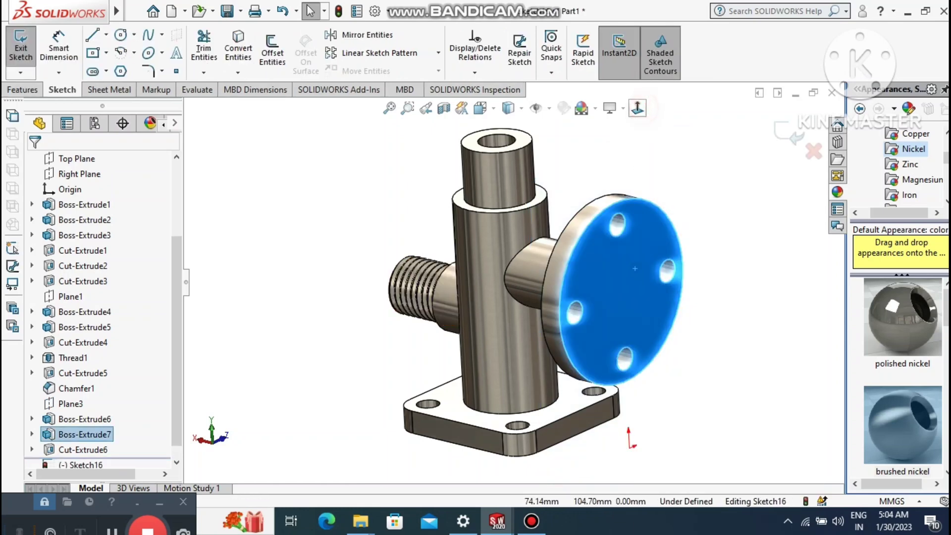
{"action": "left_click", "coordinate": [767, 248]}
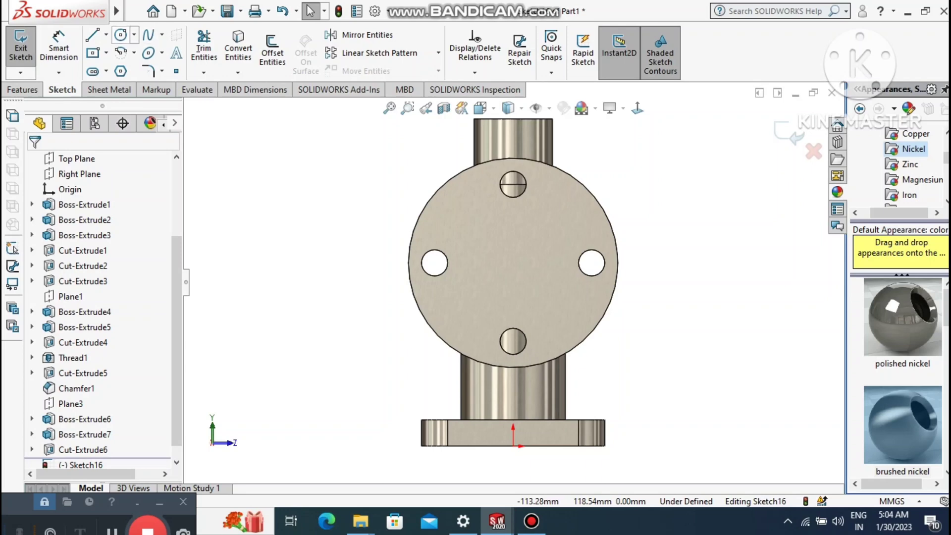
{"action": "left_click", "coordinate": [121, 36]}
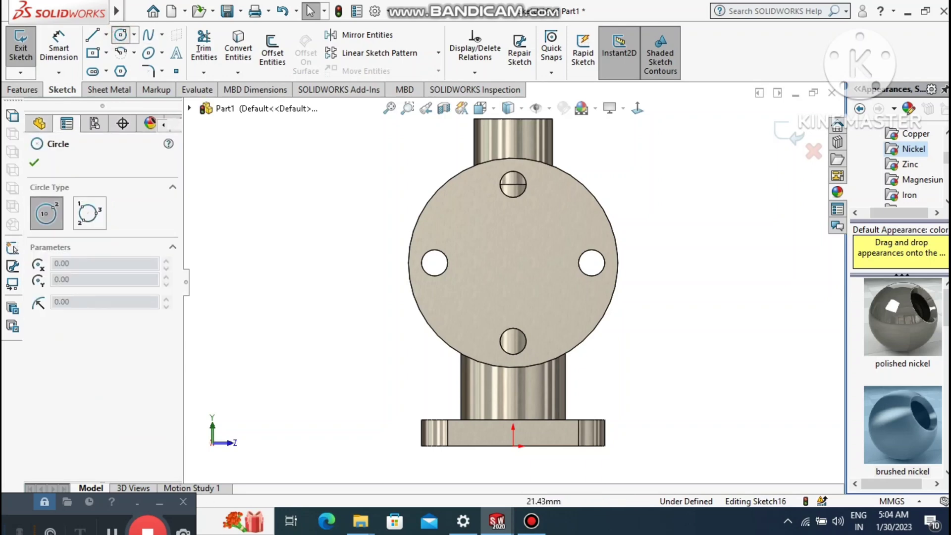
{"action": "left_click", "coordinate": [513, 262]}
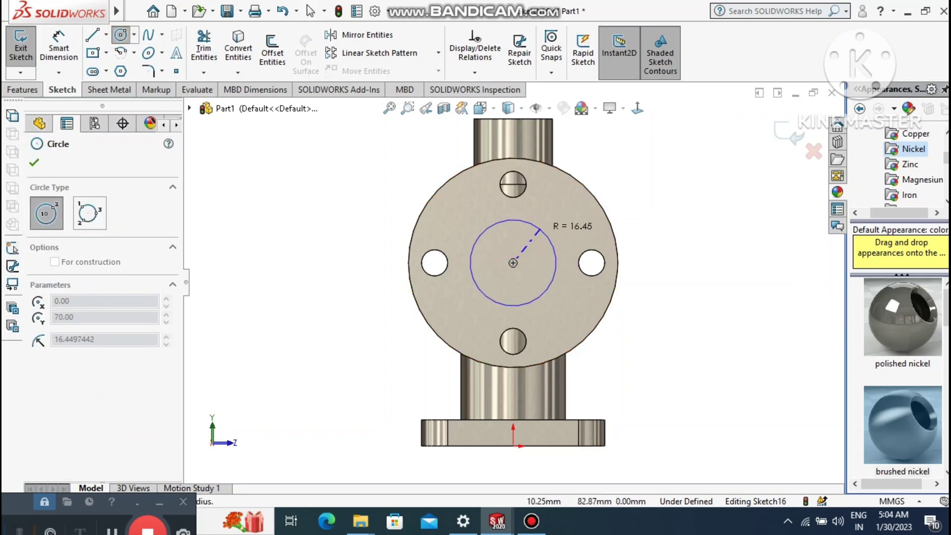
{"action": "left_click", "coordinate": [553, 251]}
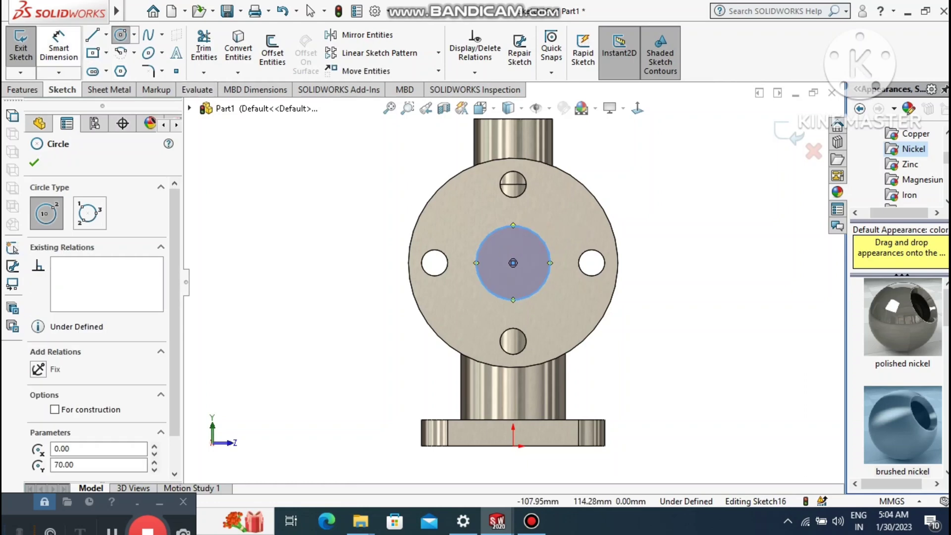
Dimension the central circle on the flange face to a 15 mm diameter.
{"action": "left_click", "coordinate": [58, 45]}
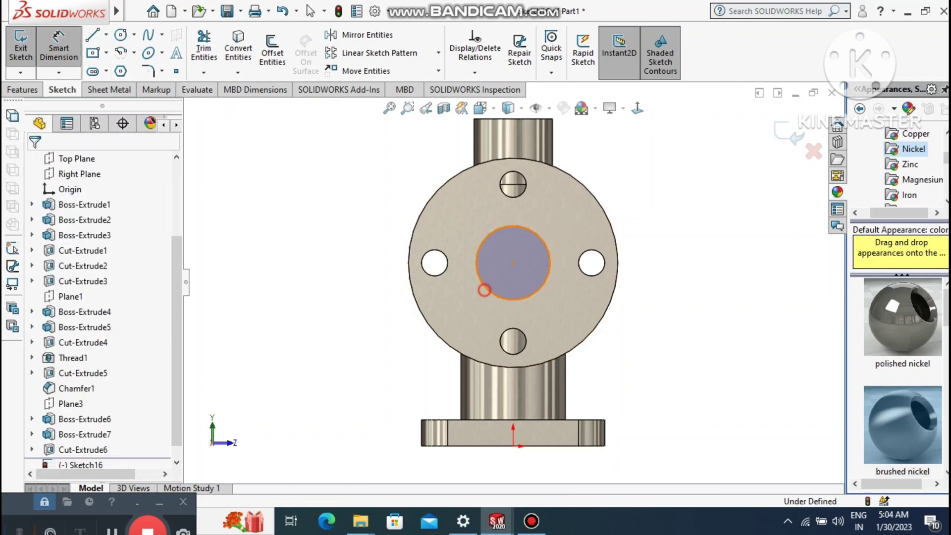
{"action": "left_click", "coordinate": [484, 290]}
{"action": "left_click", "coordinate": [341, 379]}
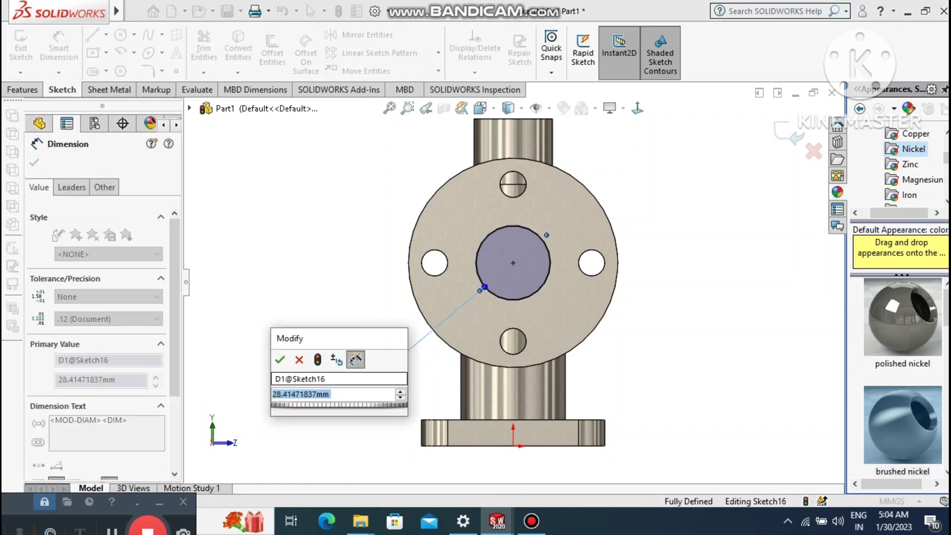
{"action": "type", "text": "18"}
{"action": "key", "text": "Return"}
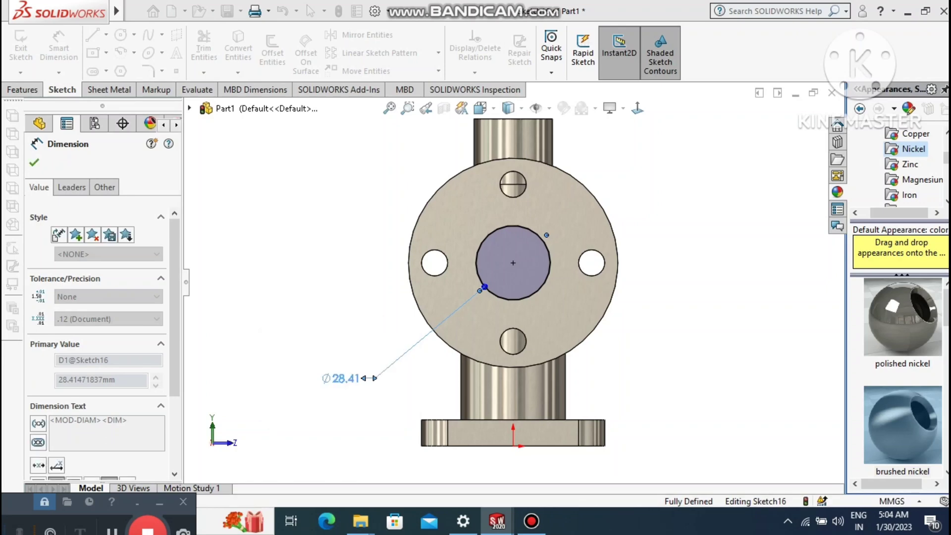
{"action": "left_click", "coordinate": [314, 268]}
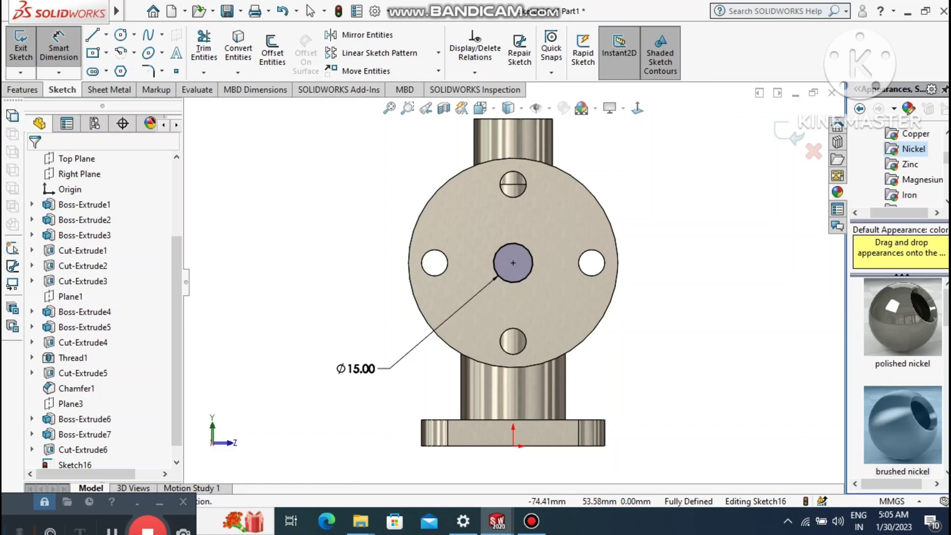
Cut the 15 mm central circle through the round flange and its boss, using the Through All - Both end condition.
{"action": "middle_click_drag", "start_coordinate": [323, 280], "coordinate": [412, 318]}
{"action": "key", "text": "Escape"}
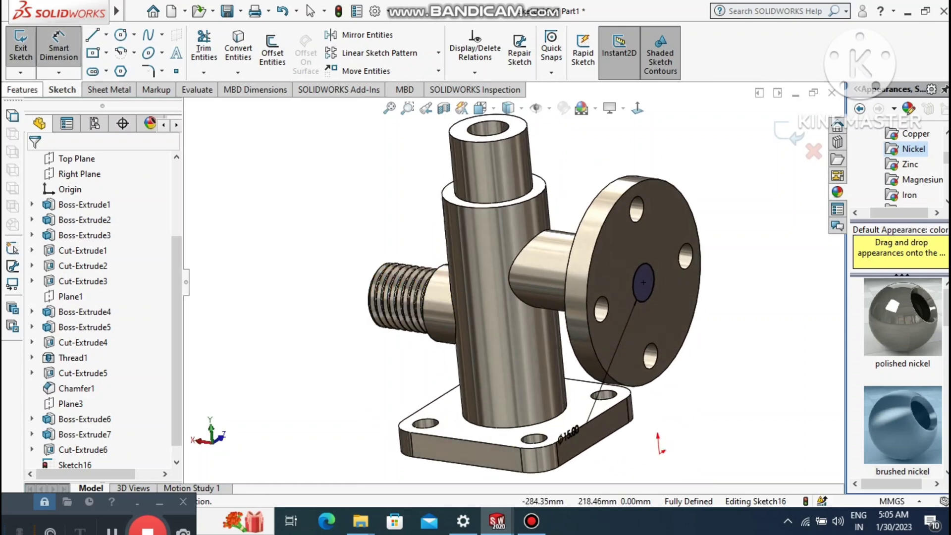
{"action": "left_click", "coordinate": [22, 89]}
{"action": "left_click", "coordinate": [203, 50]}
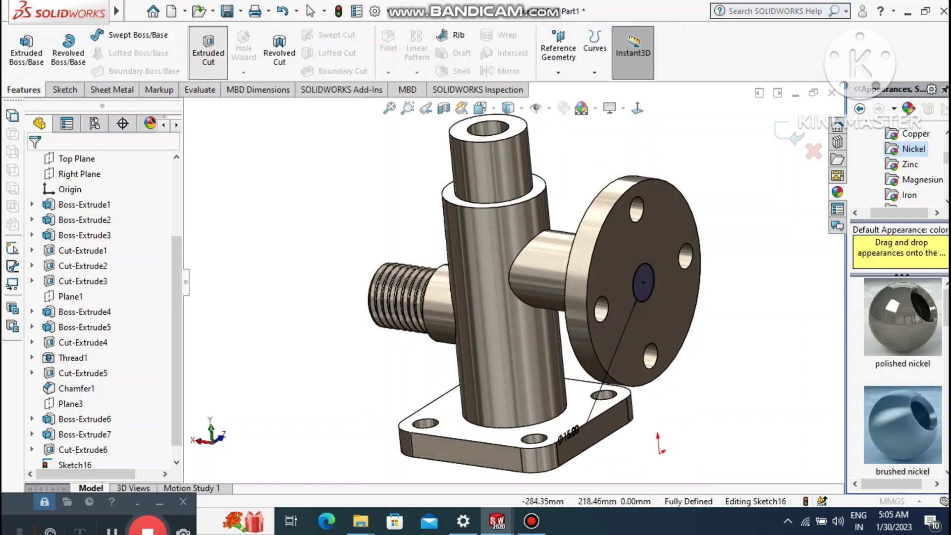
{"action": "left_click", "coordinate": [86, 246]}
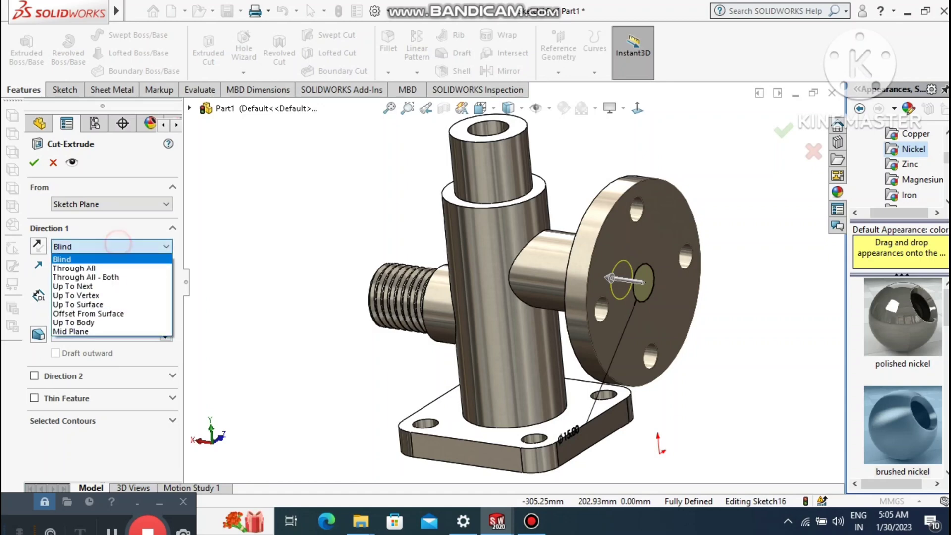
{"action": "left_click", "coordinate": [87, 279]}
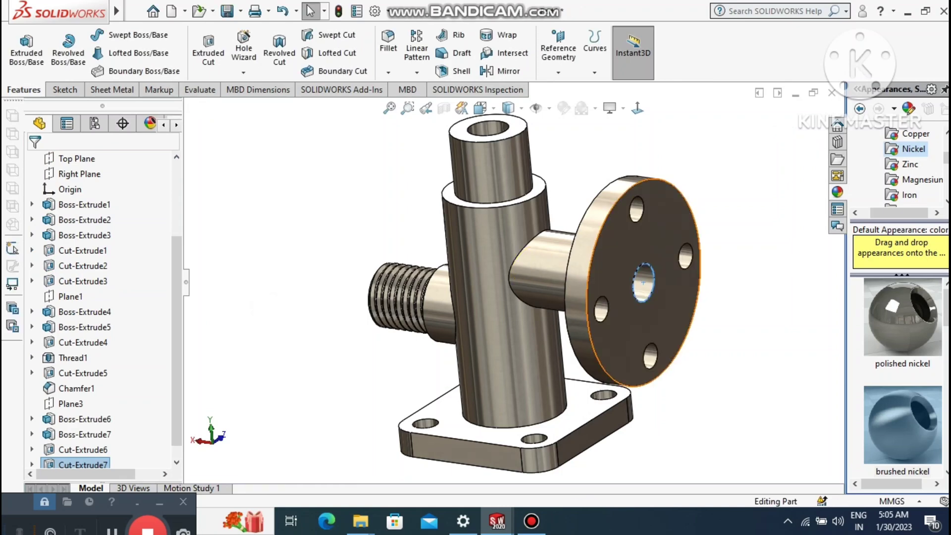
Sketch a circle about 40 mm in diameter on the round flange's outer face, centred on the bore.
{"action": "right_click", "coordinate": [653, 247]}
{"action": "left_click", "coordinate": [689, 179]}
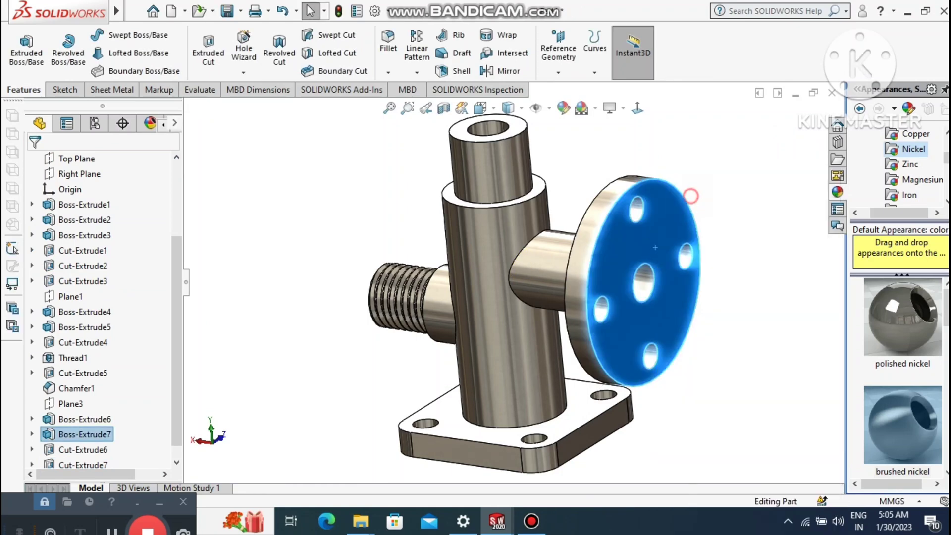
{"action": "left_click", "coordinate": [637, 108]}
{"action": "left_click", "coordinate": [758, 260]}
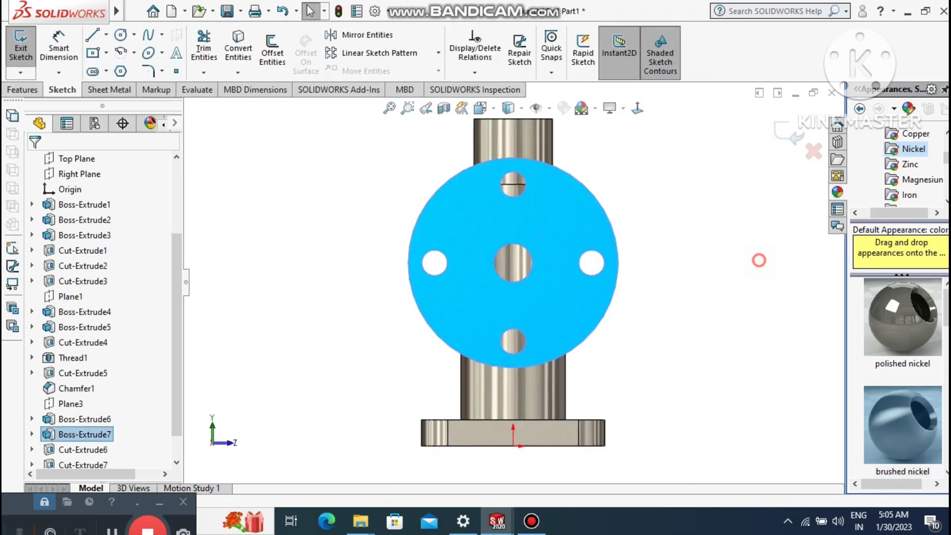
{"action": "left_click", "coordinate": [120, 35]}
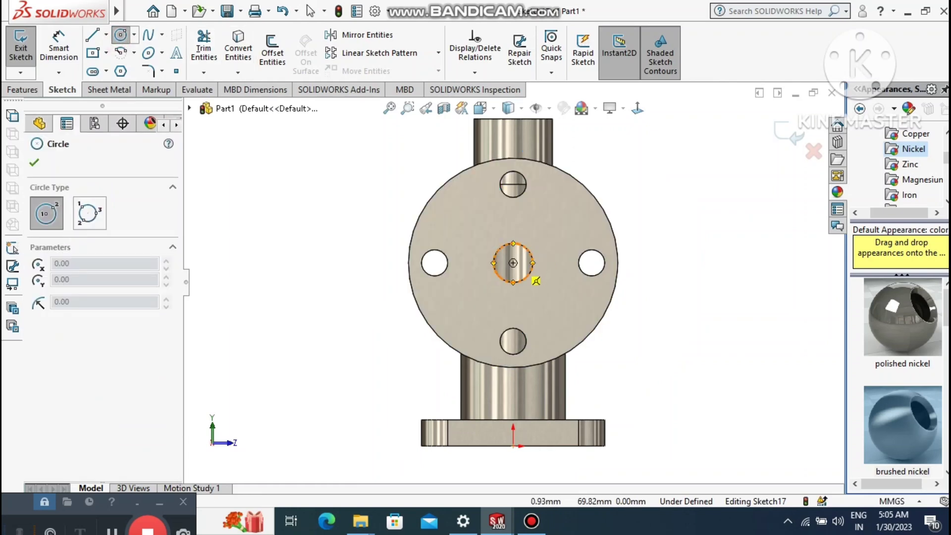
{"action": "left_click", "coordinate": [513, 263]}
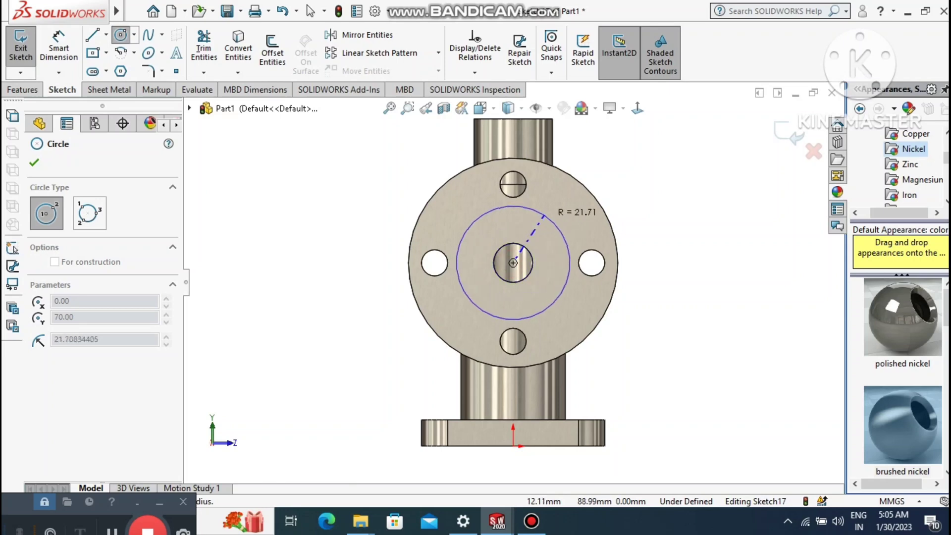
{"action": "left_click", "coordinate": [541, 218]}
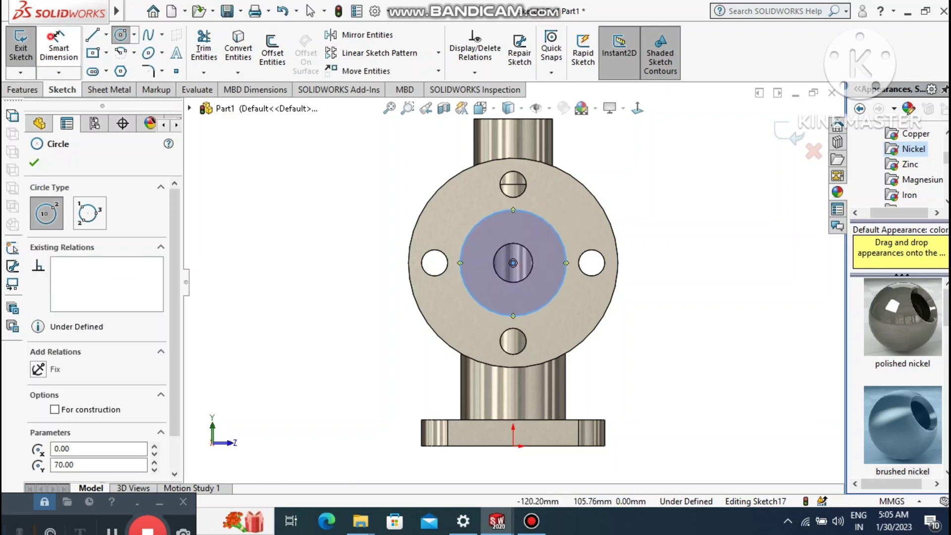
Dimension the new circle around the flange bore to a 40 mm diameter.
{"action": "left_click", "coordinate": [58, 47]}
{"action": "left_click", "coordinate": [555, 298]}
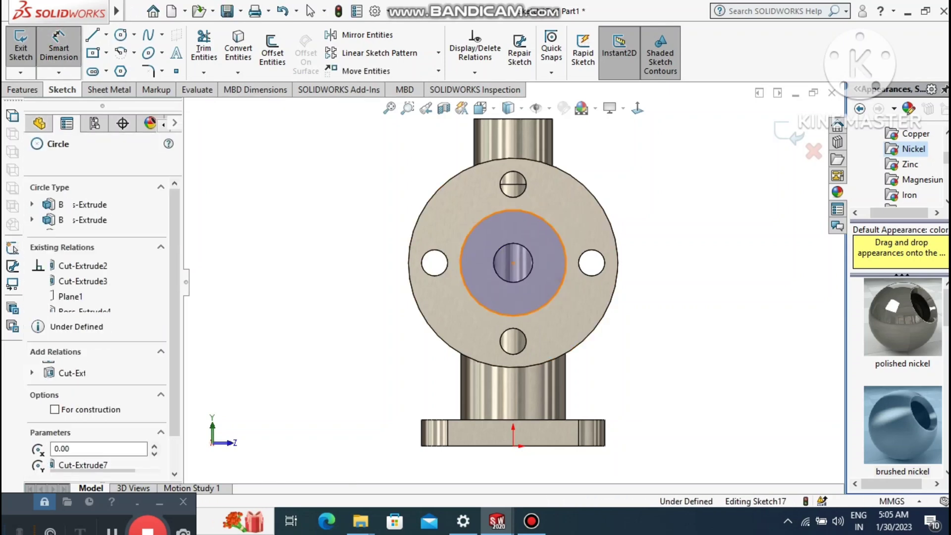
{"action": "left_click", "coordinate": [654, 359]}
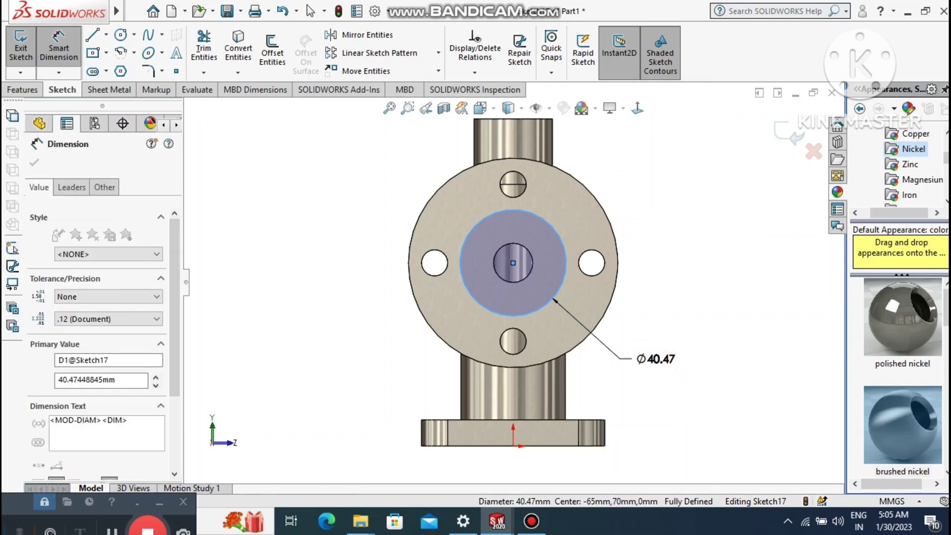
{"action": "type", "text": "40"}
{"action": "key", "text": "Return"}
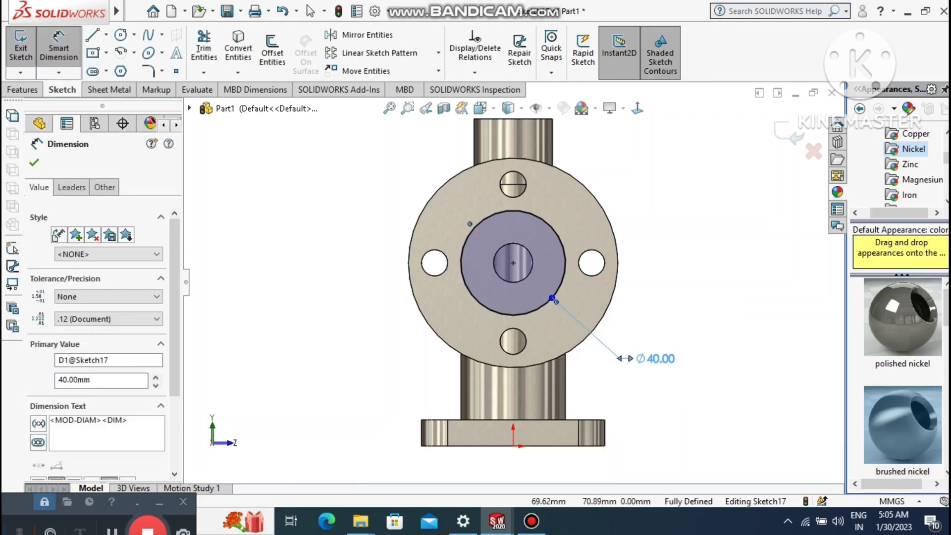
{"action": "left_click", "coordinate": [689, 266]}
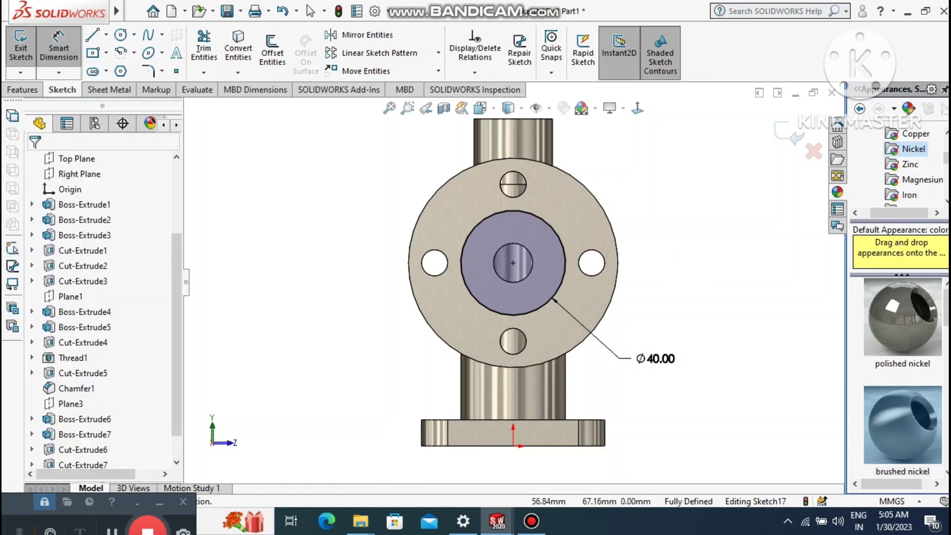
Cut the 40 mm circle 2 mm deep into the round flange as a shallow recess.
{"action": "mouse_move", "coordinate": [632, 316]}
{"action": "middle_mouse_down"}
{"action": "mouse_move", "coordinate": [688, 322]}
{"action": "mouse_move", "coordinate": [708, 346]}
{"action": "mouse_move", "coordinate": [714, 322]}
{"action": "mouse_move", "coordinate": [725, 335]}
{"action": "mouse_move", "coordinate": [715, 330]}
{"action": "middle_mouse_up"}
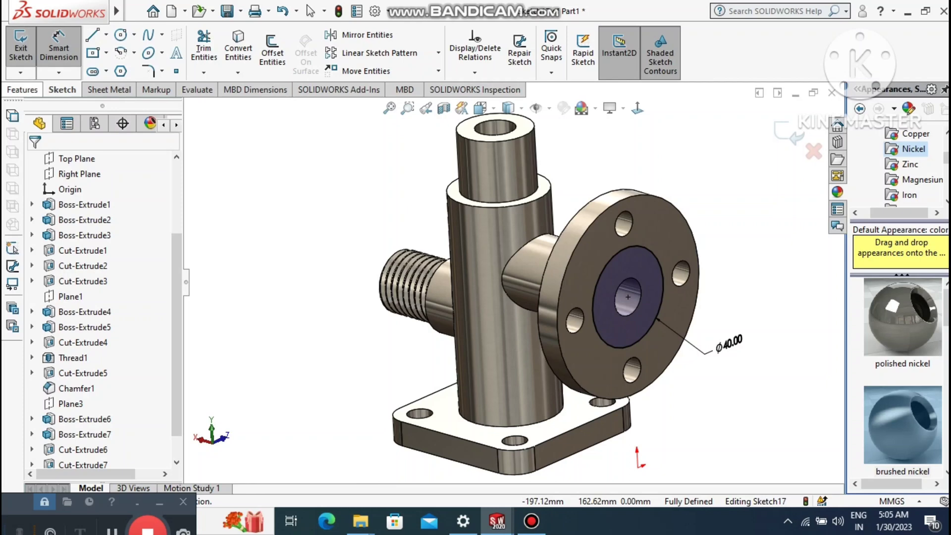
{"action": "left_click", "coordinate": [23, 90]}
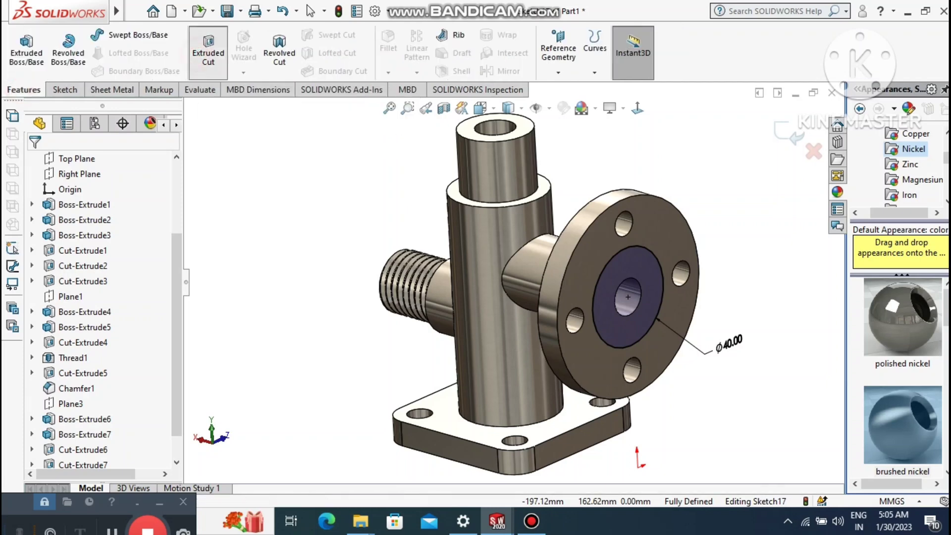
{"action": "left_click", "coordinate": [208, 53]}
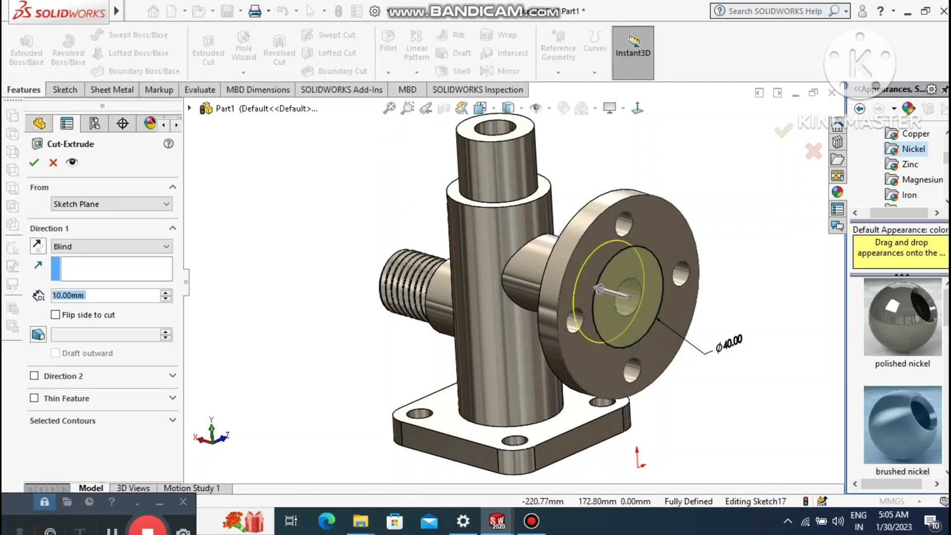
{"action": "type", "text": "2"}
{"action": "key", "text": "Return"}
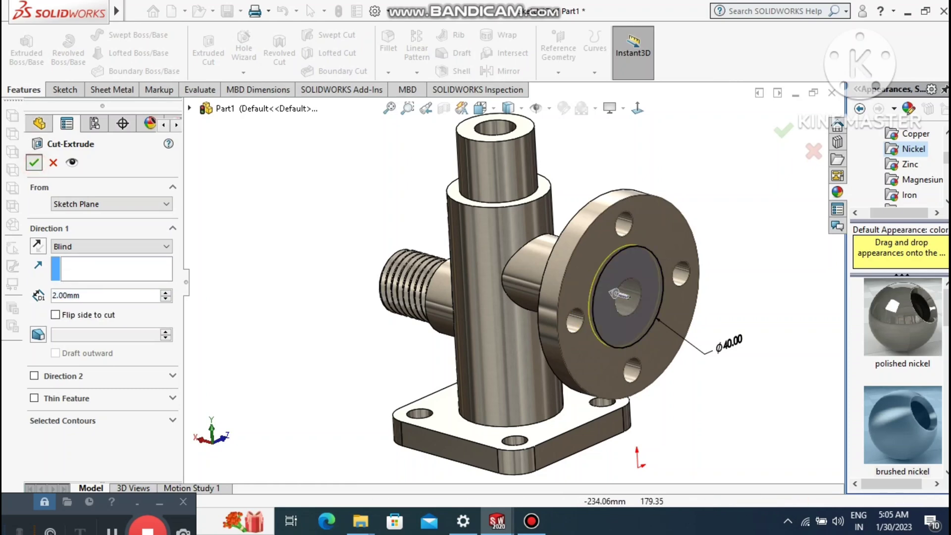
{"action": "key", "text": "Return"}
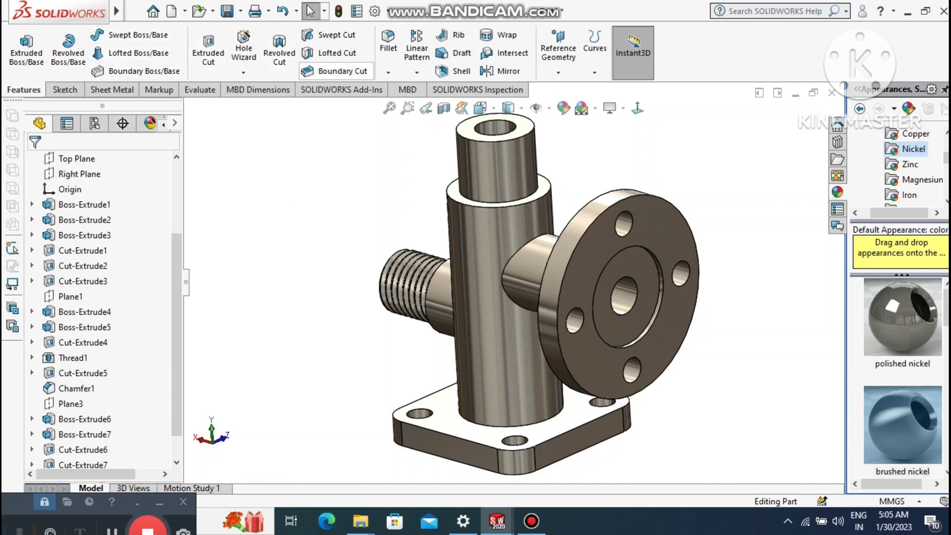
Fillet the edges where both side bosses and the base meet the main cylinder, and the flange-to-boss edge, with a 4 mm radius.
{"action": "left_click", "coordinate": [388, 45]}
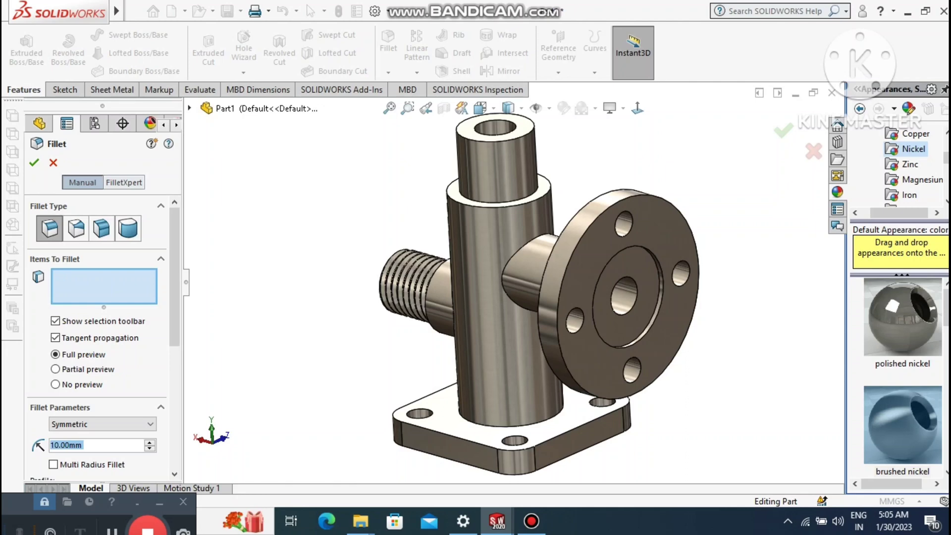
{"action": "type", "text": "4"}
{"action": "key", "text": "Return"}
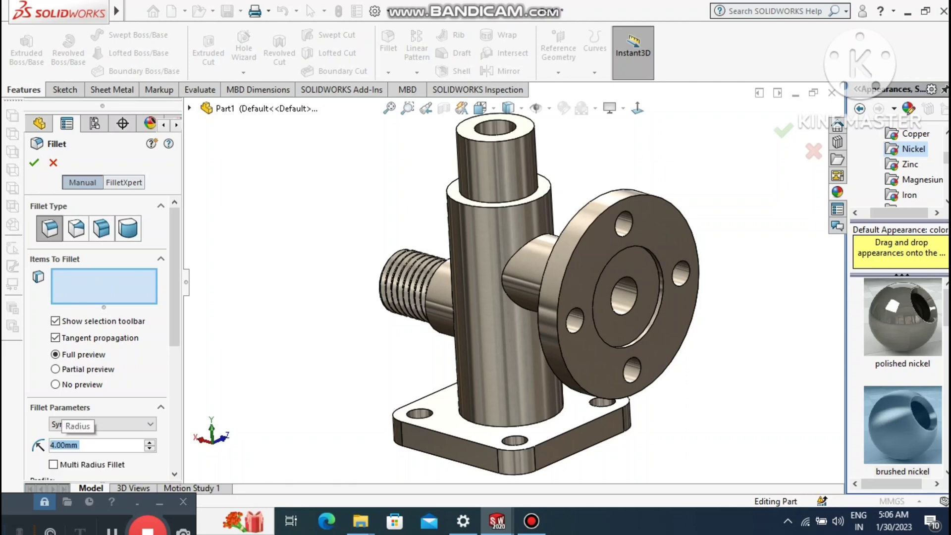
{"action": "left_click", "coordinate": [521, 247]}
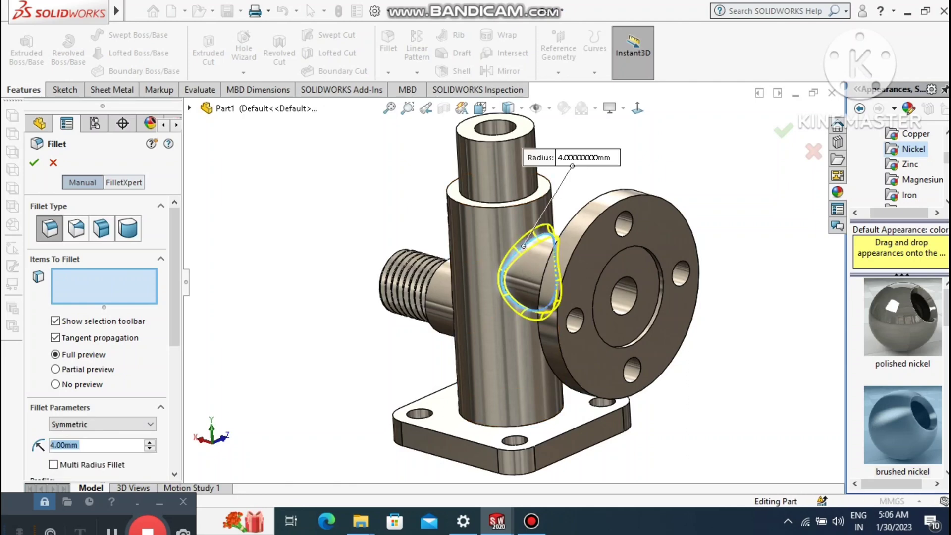
{"action": "middle_click_drag", "start_coordinate": [500, 257], "coordinate": [511, 307]}
{"action": "left_click", "coordinate": [647, 242]}
{"action": "left_click", "coordinate": [462, 302]}
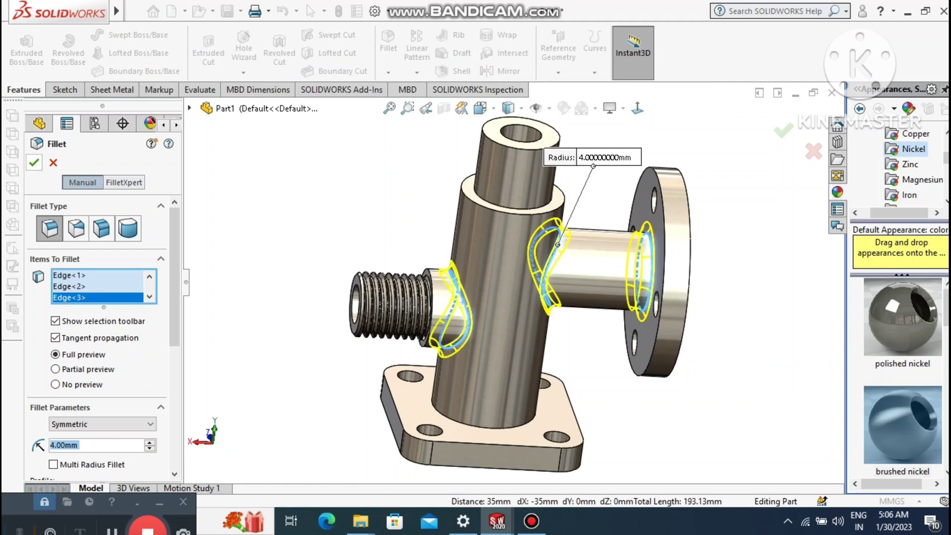
{"action": "left_click", "coordinate": [463, 424]}
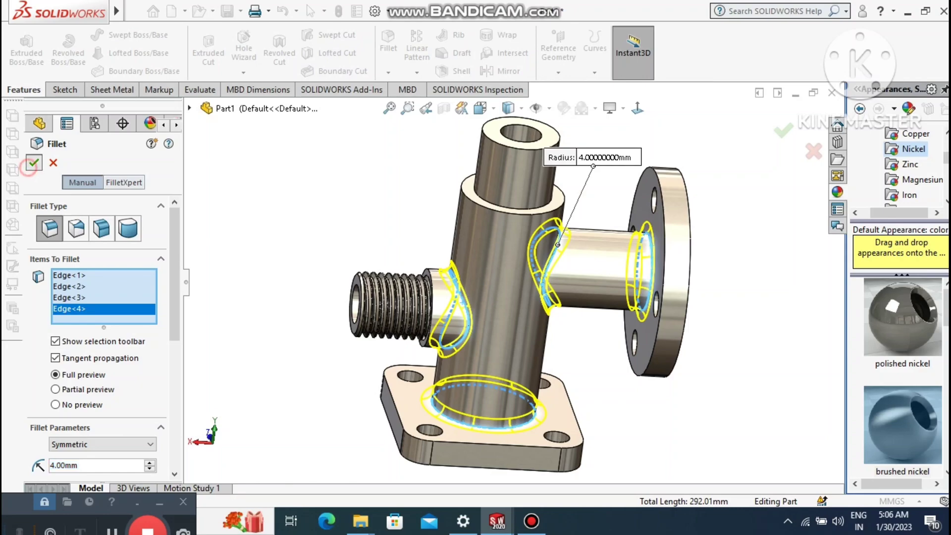
{"action": "left_click", "coordinate": [32, 163]}
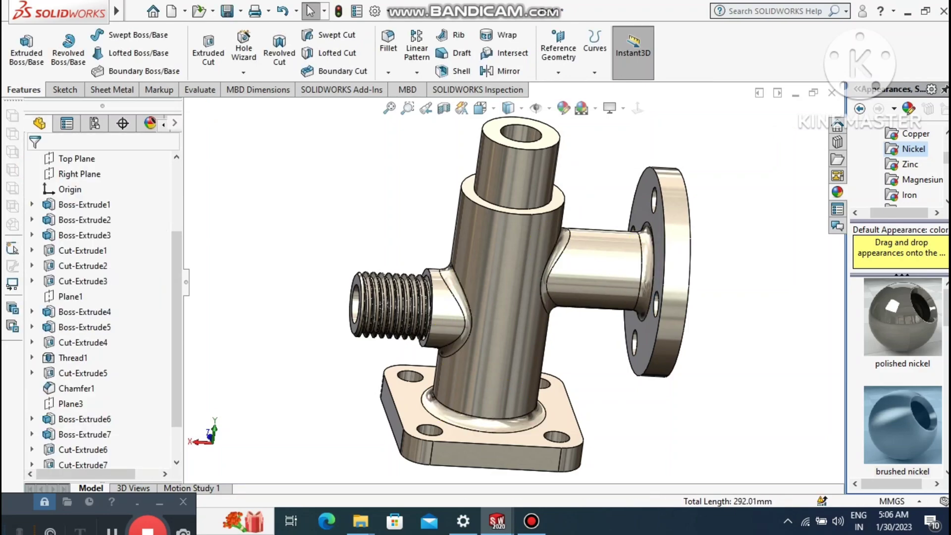
Chamfer the round flange's rim face and the upper cylinder's outer and bore edges at its open end by 1 mm at 45 degrees.
{"action": "middle_click_drag", "start_coordinate": [516, 293], "coordinate": [436, 287]}
{"action": "scroll", "coordinate": [502, 272], "scroll_direction": "up", "scroll_amount": 1}
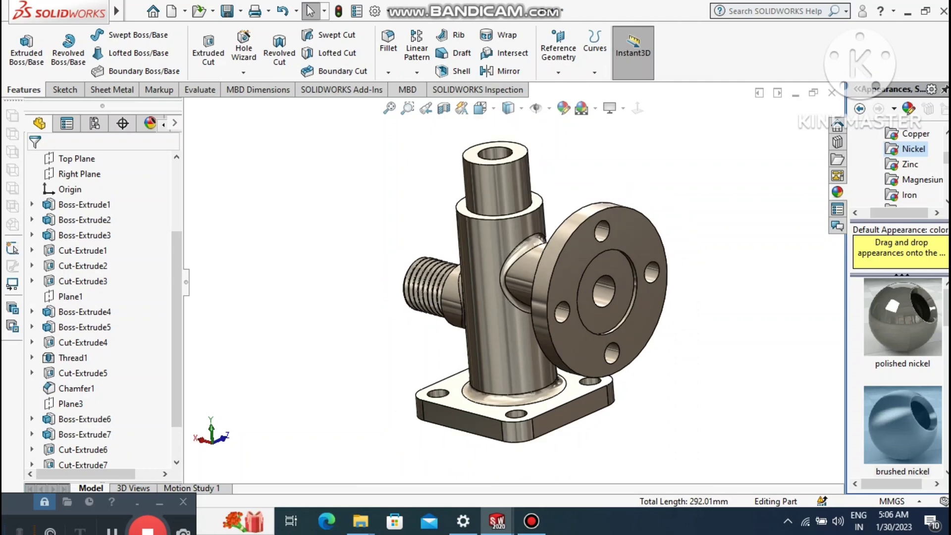
{"action": "left_click", "coordinate": [388, 72]}
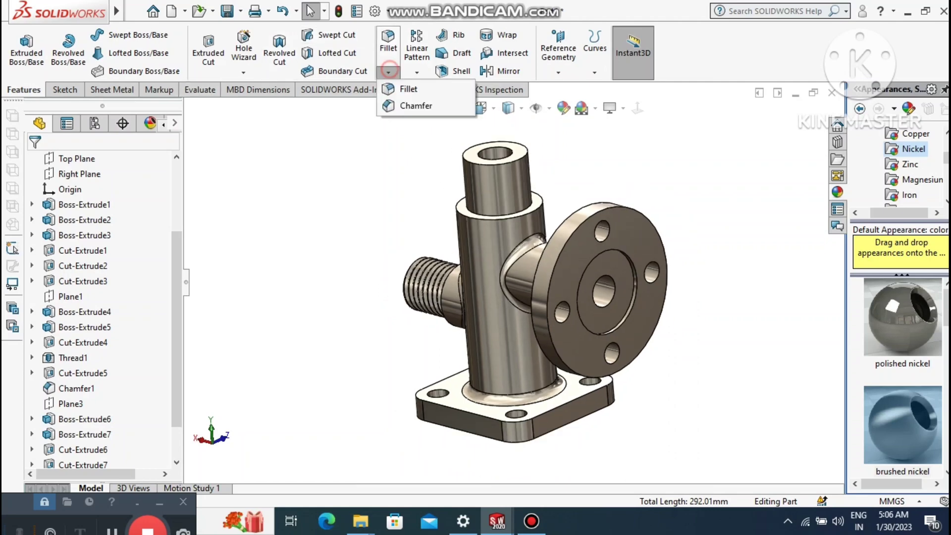
{"action": "left_click", "coordinate": [406, 104]}
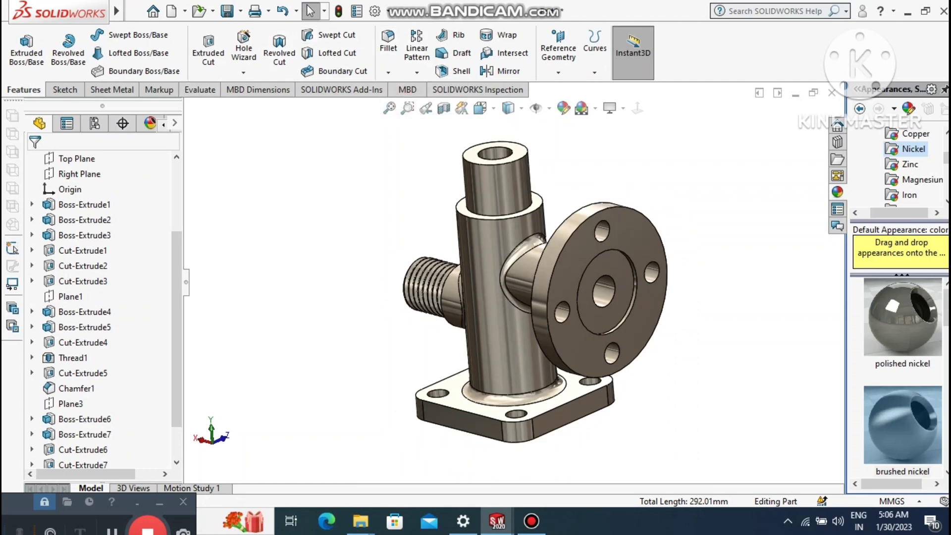
{"action": "left_click", "coordinate": [539, 315]}
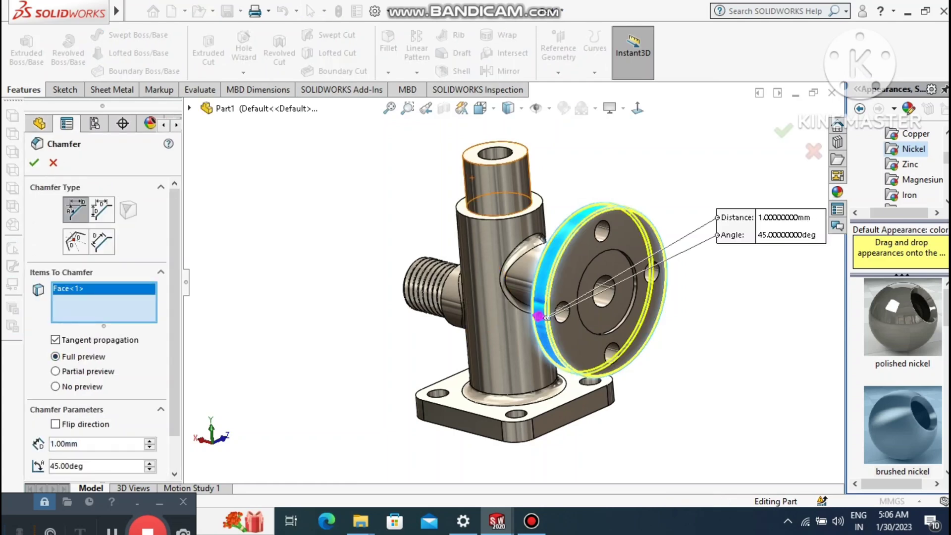
{"action": "left_click", "coordinate": [481, 164]}
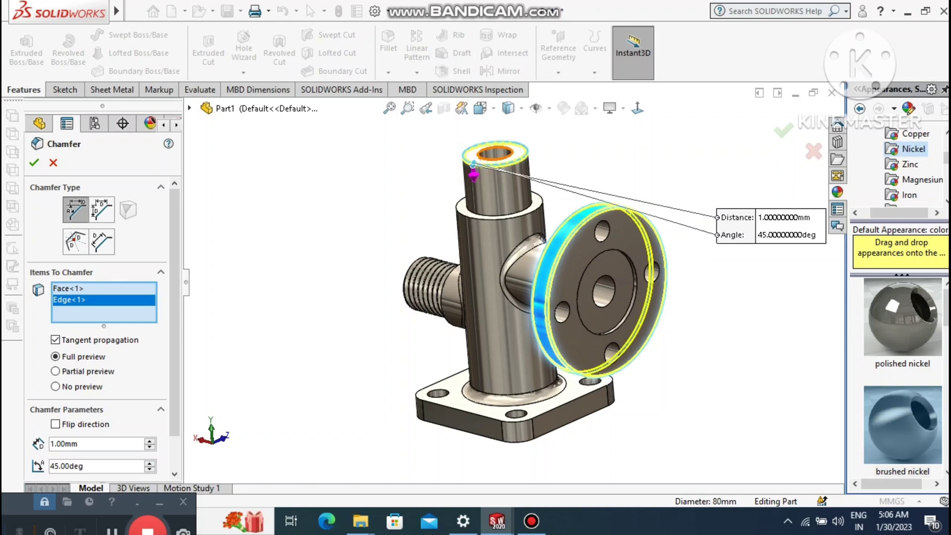
{"action": "left_click", "coordinate": [483, 159]}
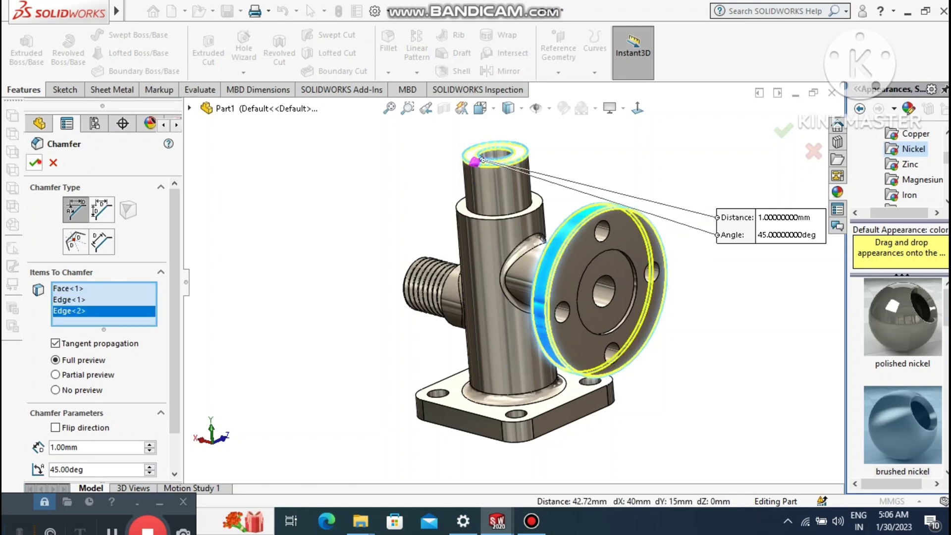
{"action": "left_click", "coordinate": [38, 163]}
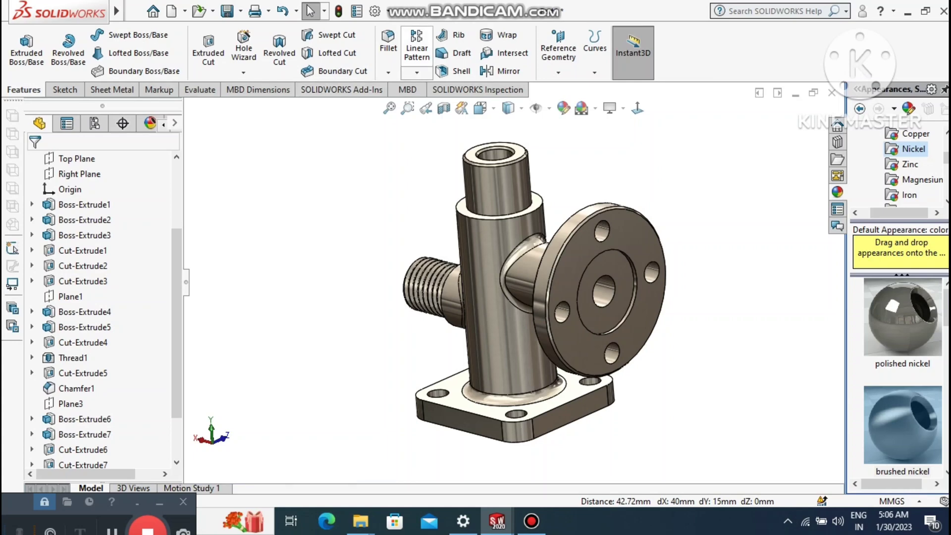
Chamfer the base plate's upper and lower perimeter edges by 1 mm at 45 degrees.
{"action": "left_click", "coordinate": [388, 73]}
{"action": "left_click", "coordinate": [404, 105]}
{"action": "left_click", "coordinate": [464, 411]}
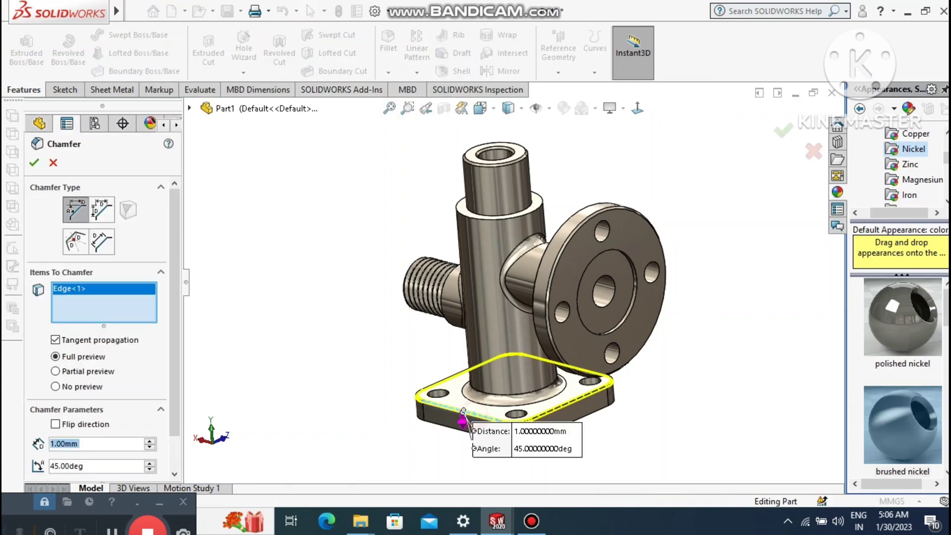
{"action": "left_click", "coordinate": [467, 428]}
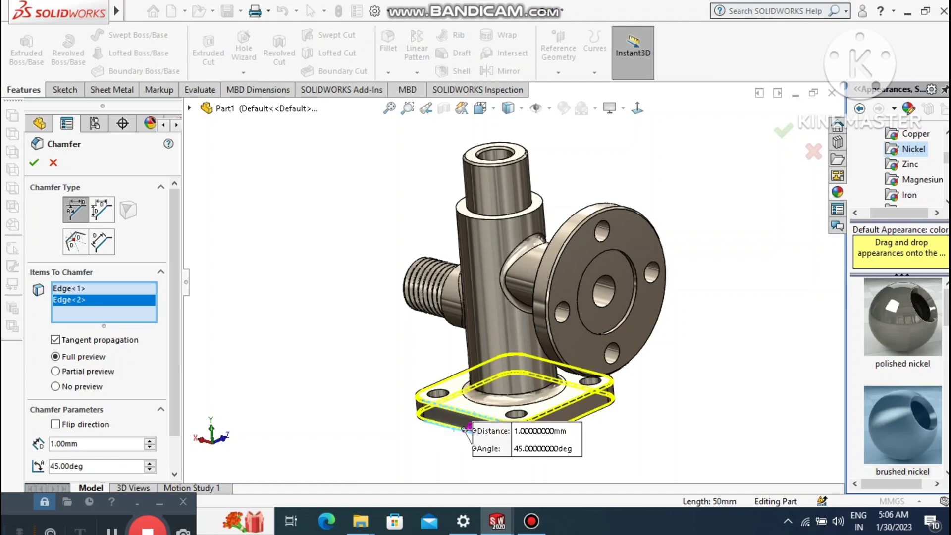
{"action": "left_click", "coordinate": [34, 162]}
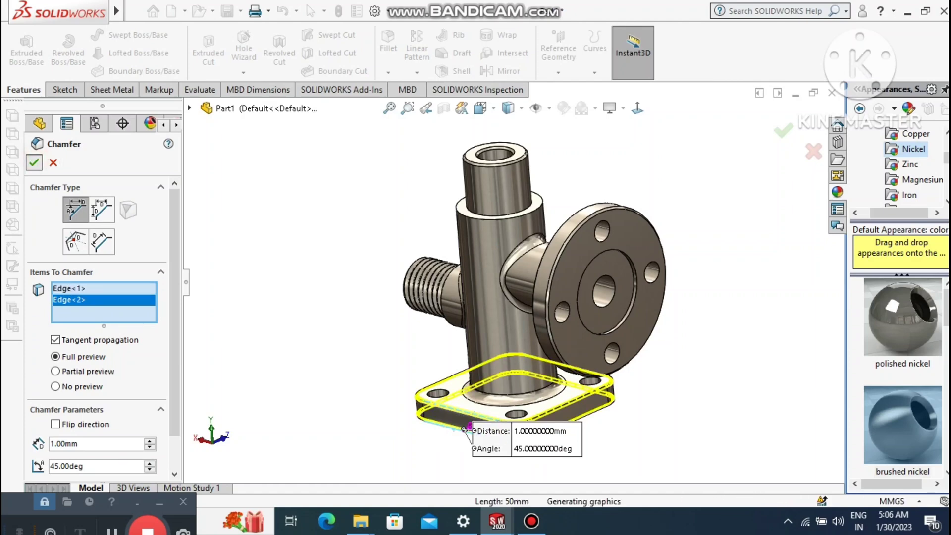
Chamfer the central bore's edge on the underside of the base plate by 1 mm at 45 degrees.
{"action": "middle_click_drag", "start_coordinate": [495, 278], "coordinate": [515, 245]}
{"action": "middle_click_drag", "start_coordinate": [485, 297], "coordinate": [500, 283]}
{"action": "left_click", "coordinate": [387, 73]}
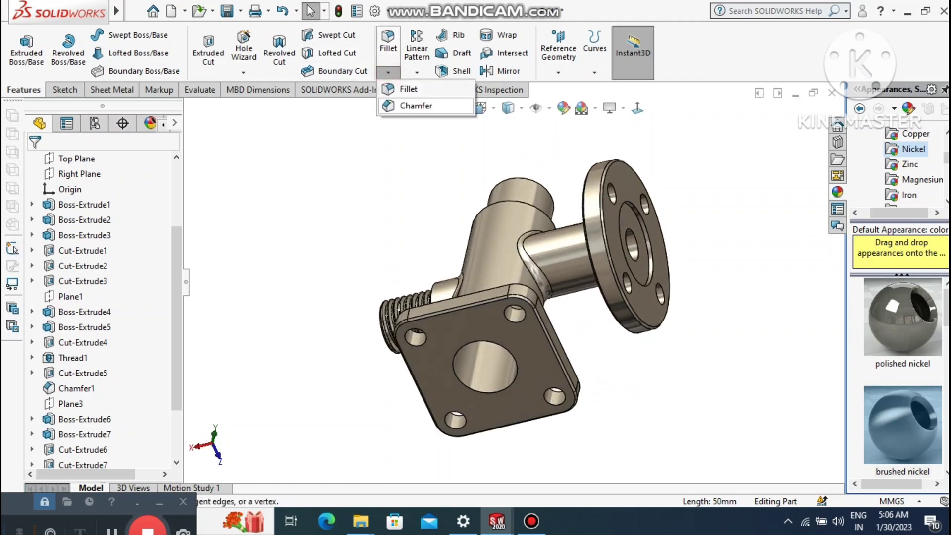
{"action": "left_click", "coordinate": [396, 106]}
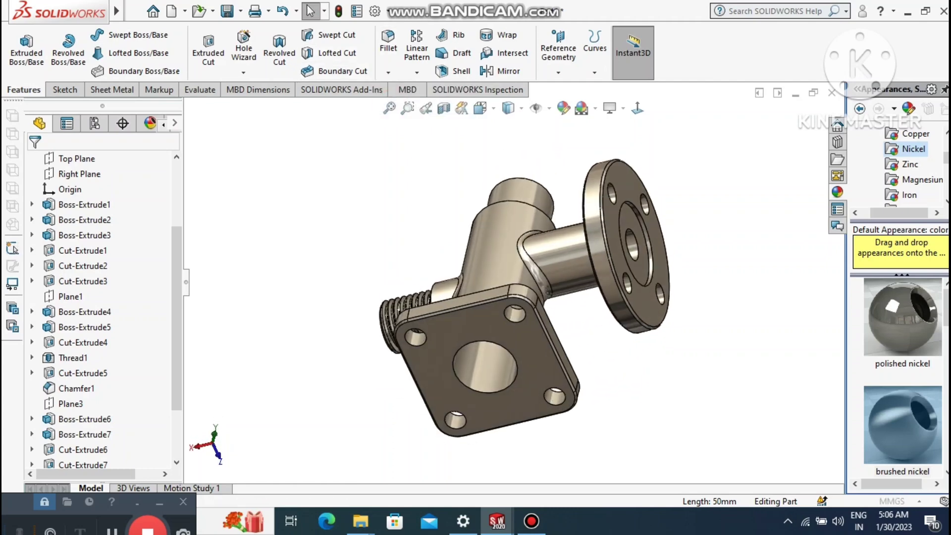
{"action": "left_click", "coordinate": [473, 339]}
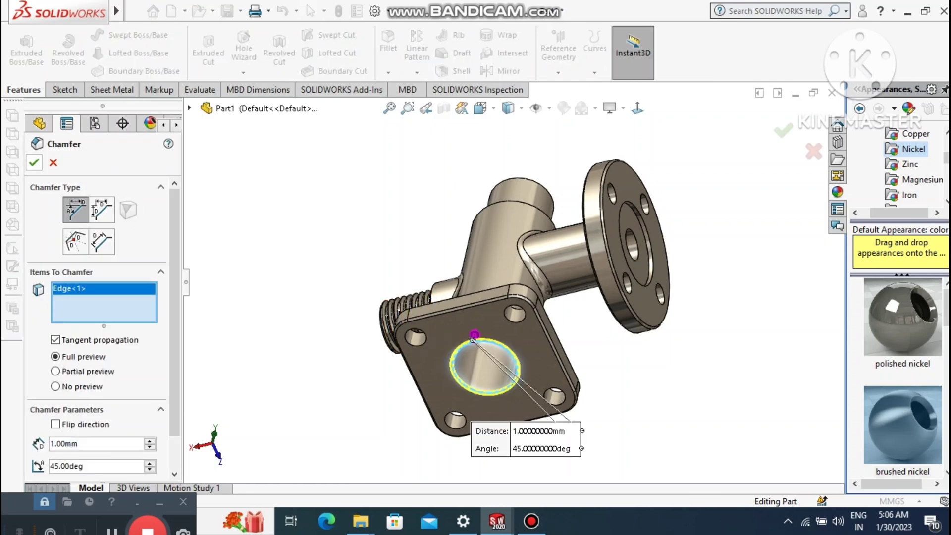
{"action": "key", "text": "Return"}
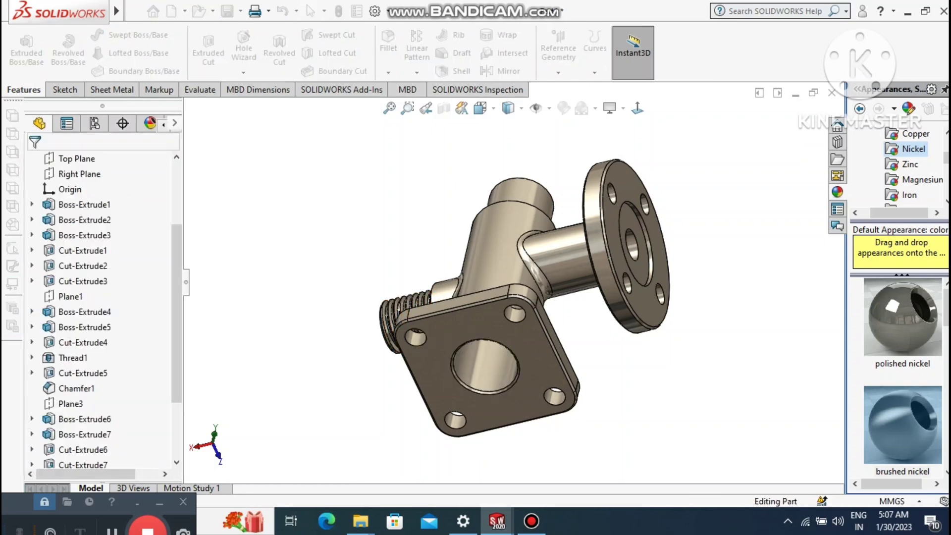
Set up a 1 mm, 45-degree chamfer on the inner faces of the four bolt holes in the round flange.
{"action": "middle_click_drag", "start_coordinate": [510, 257], "coordinate": [510, 356]}
{"action": "scroll", "coordinate": [510, 297], "scroll_direction": "up", "scroll_amount": 1}
{"action": "middle_click_drag", "start_coordinate": [620, 317], "coordinate": [577, 258]}
{"action": "scroll", "coordinate": [577, 258], "scroll_direction": "down", "scroll_amount": 4}
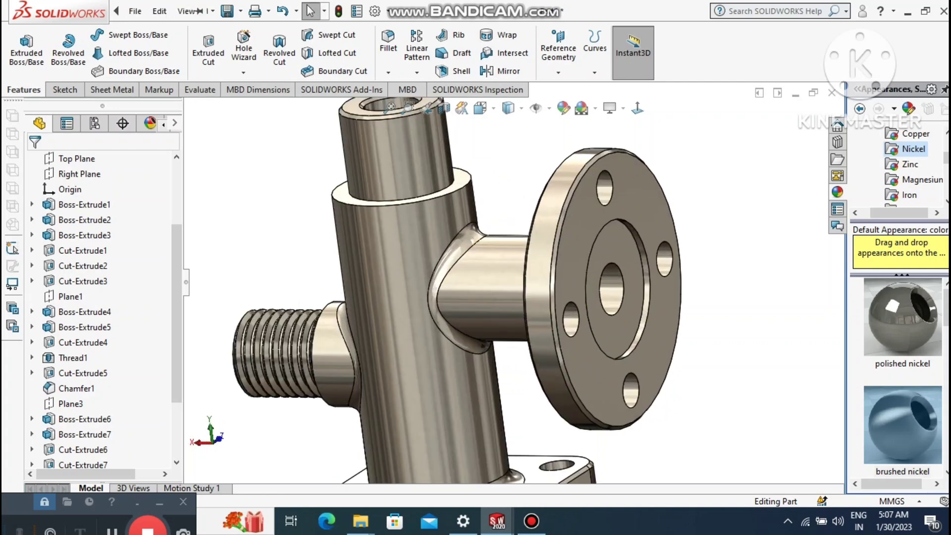
{"action": "left_click", "coordinate": [388, 72]}
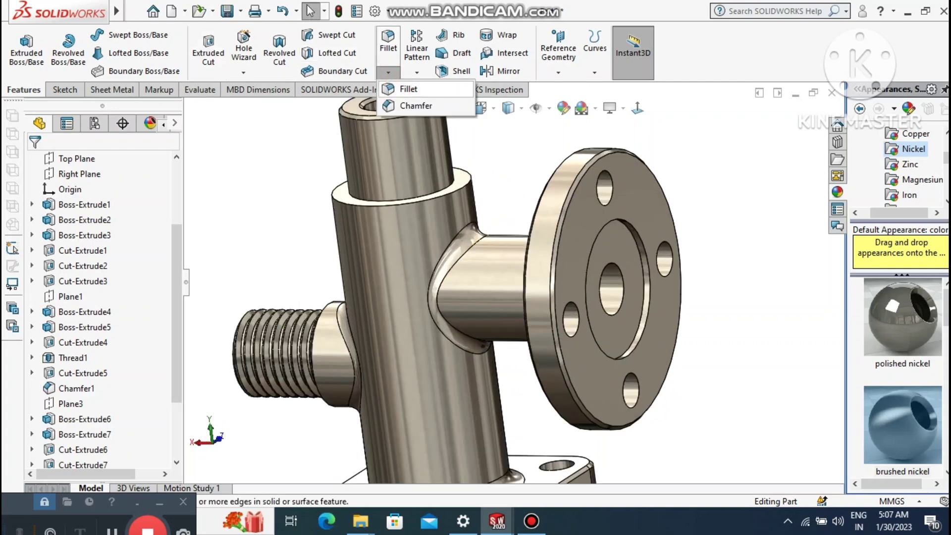
{"action": "left_click", "coordinate": [403, 105]}
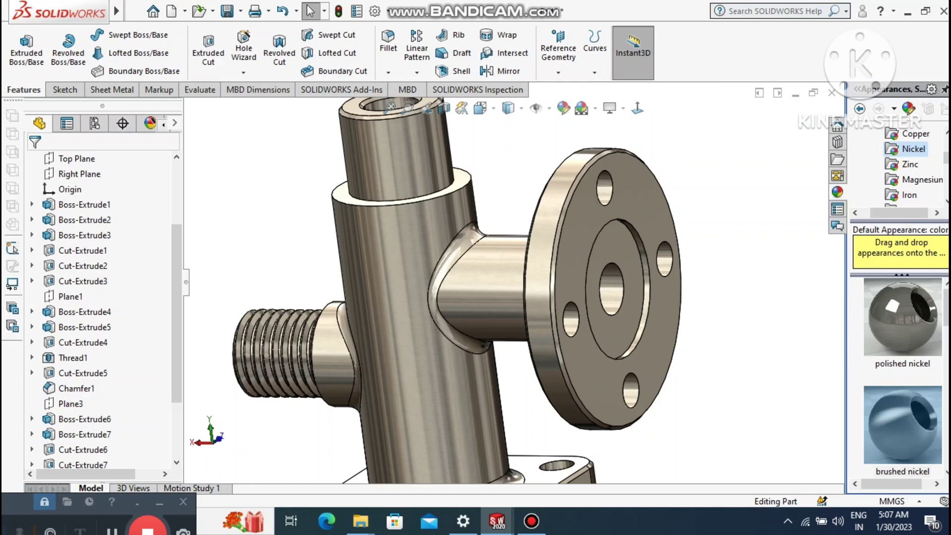
{"action": "left_click", "coordinate": [604, 189]}
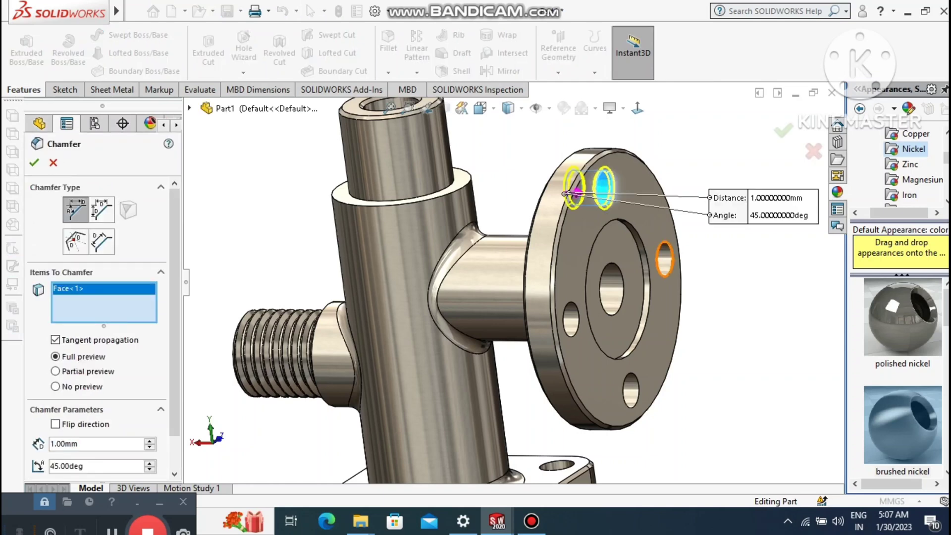
{"action": "left_click", "coordinate": [633, 260]}
{"action": "left_click", "coordinate": [596, 394]}
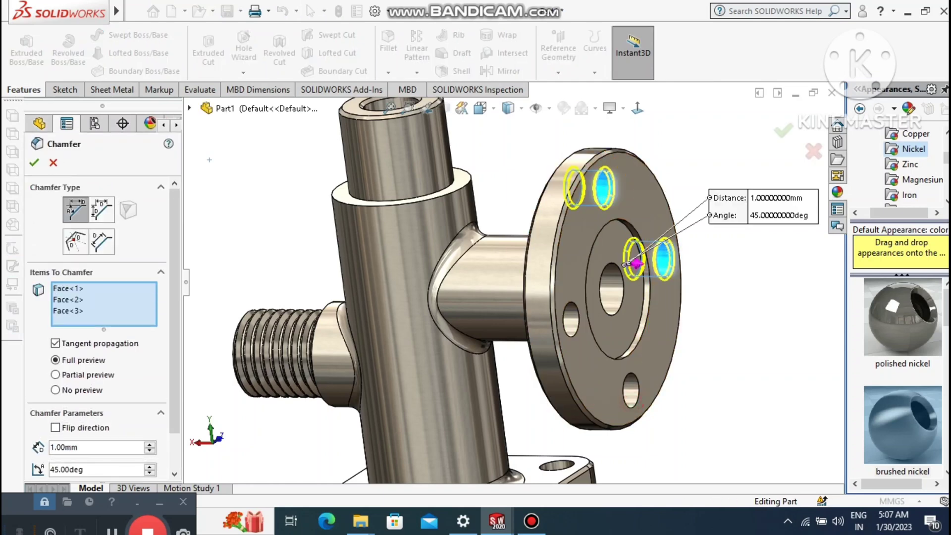
{"action": "left_click", "coordinate": [571, 320]}
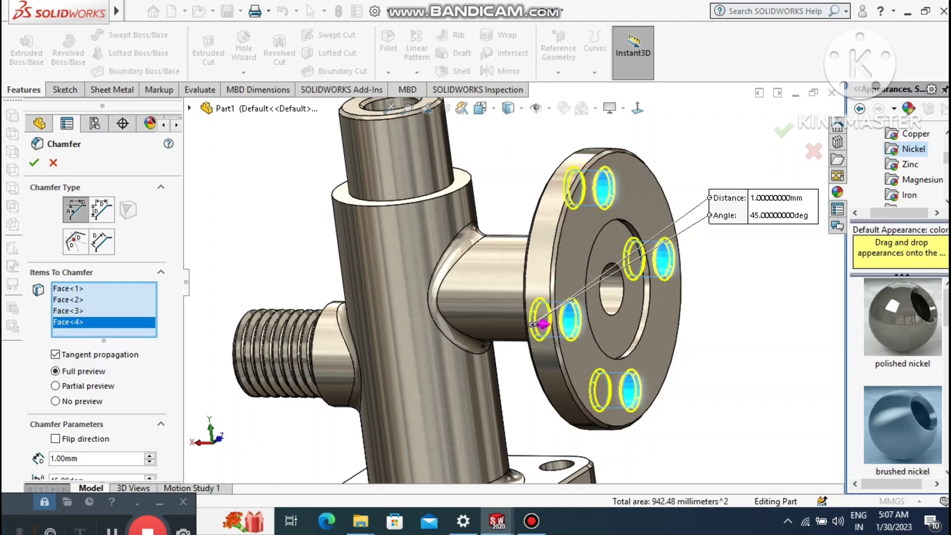
Include three base-plate holes' inner faces and the remaining hole's upper edge in the 1 mm, 45-degree chamfer and apply it.
{"action": "scroll", "coordinate": [511, 282], "scroll_direction": "up", "scroll_amount": 3}
{"action": "scroll", "coordinate": [586, 419], "scroll_direction": "down", "scroll_amount": 4}
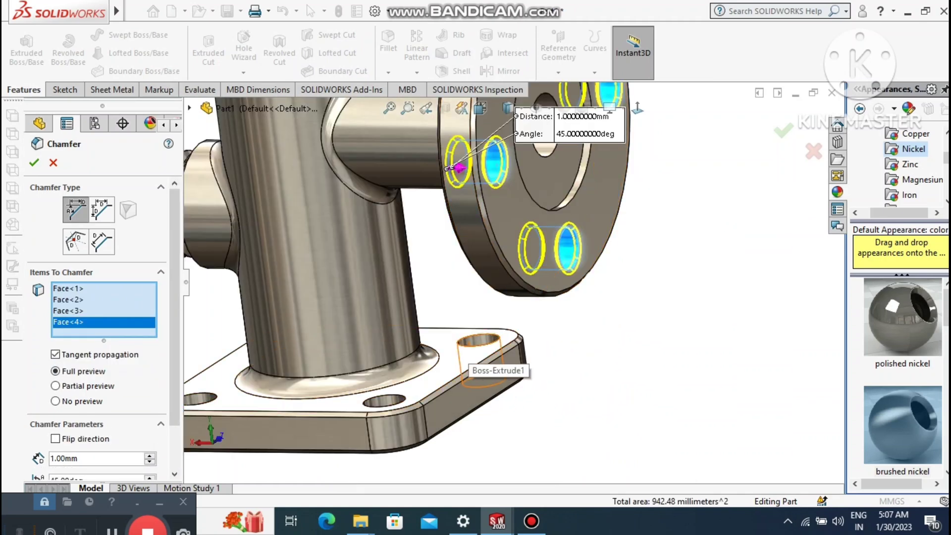
{"action": "left_click", "coordinate": [510, 362]}
{"action": "left_click", "coordinate": [387, 405]}
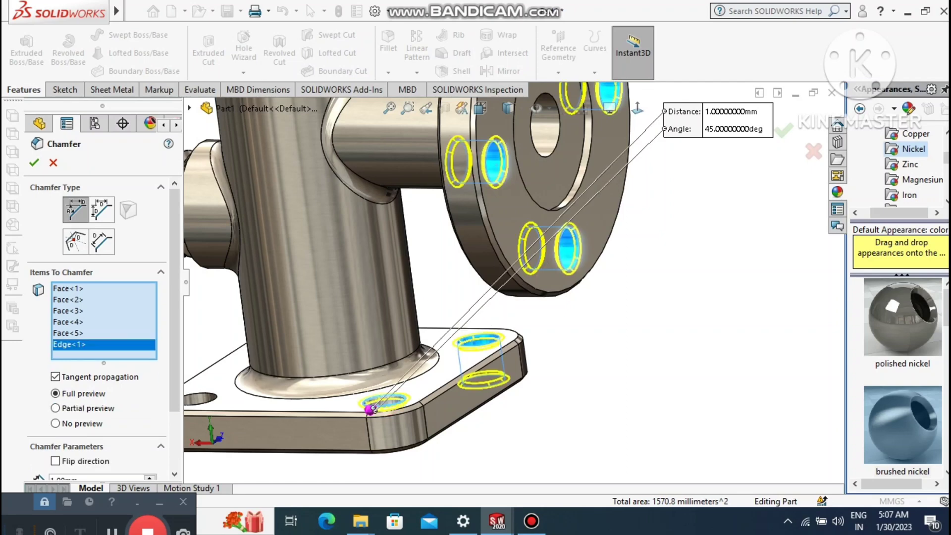
{"action": "left_click", "coordinate": [200, 402]}
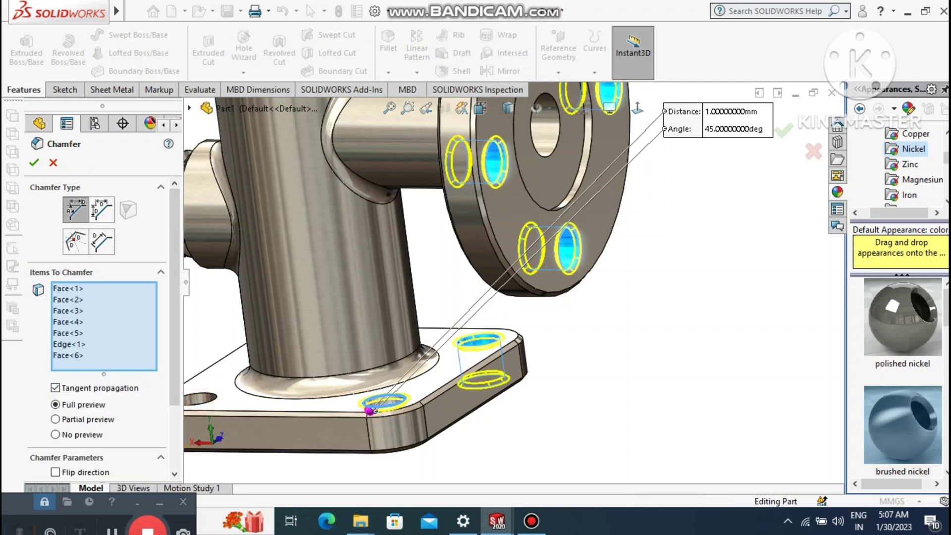
{"action": "scroll", "coordinate": [440, 321], "scroll_direction": "up", "scroll_amount": 1}
{"action": "scroll", "coordinate": [243, 396], "scroll_direction": "down", "scroll_amount": 1}
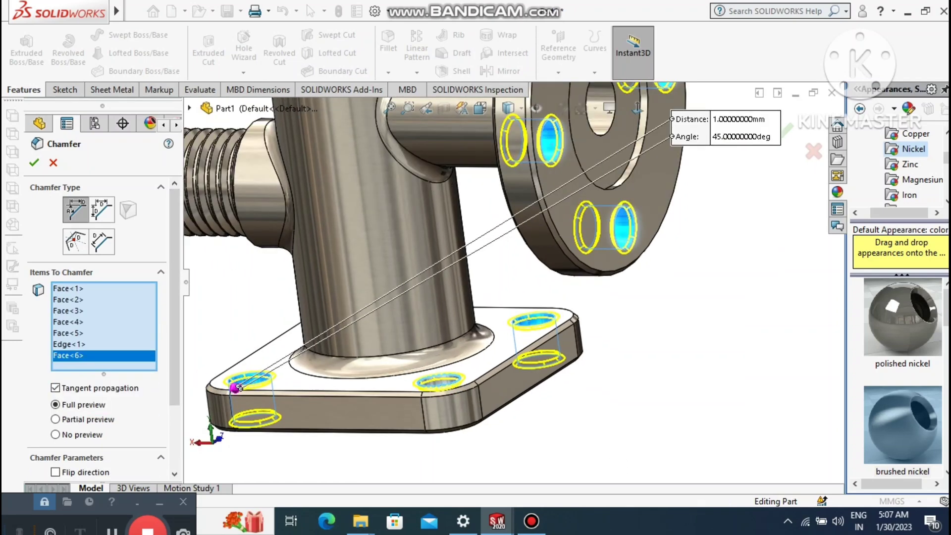
{"action": "scroll", "coordinate": [363, 285], "scroll_direction": "up", "scroll_amount": 2}
{"action": "middle_click_drag", "start_coordinate": [362, 285], "coordinate": [399, 285]}
{"action": "scroll", "coordinate": [203, 292], "scroll_direction": "down", "scroll_amount": 2}
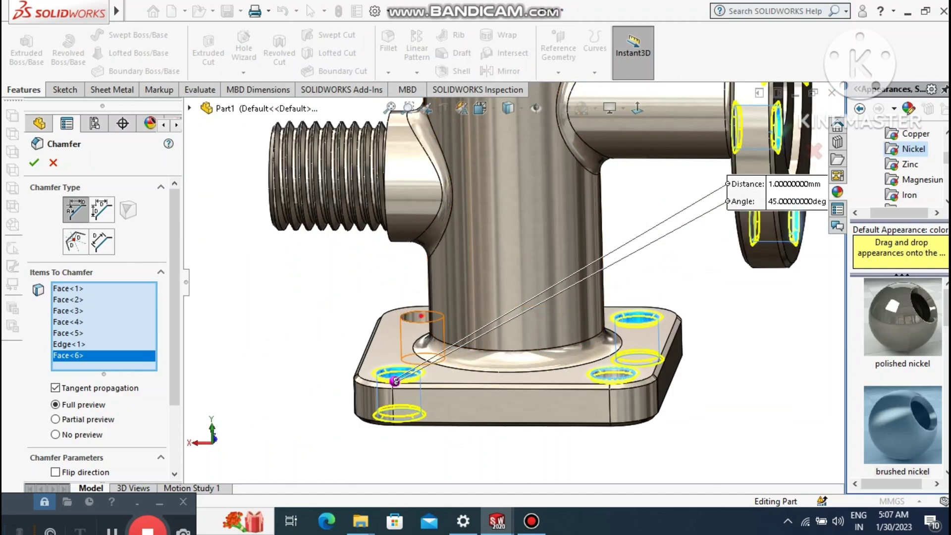
{"action": "left_click", "coordinate": [420, 317]}
{"action": "left_click", "coordinate": [34, 163]}
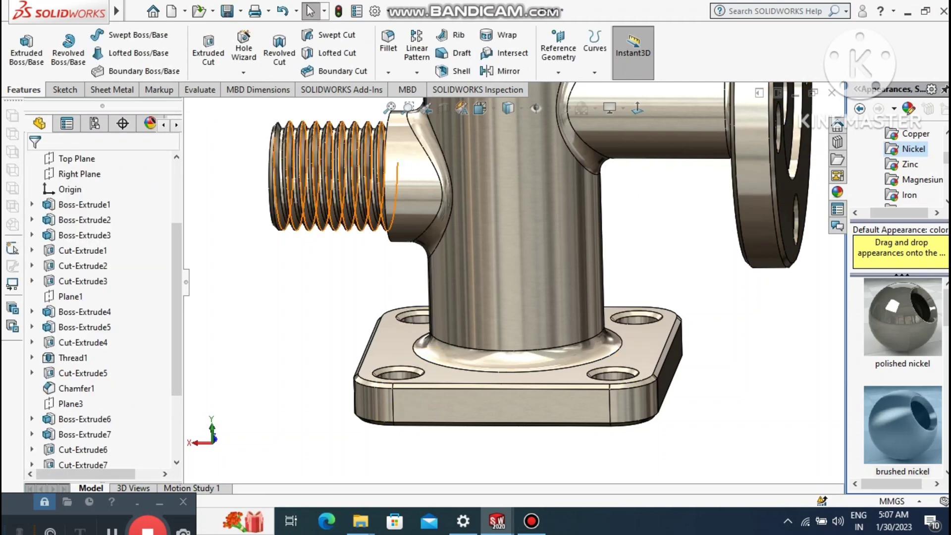
{"action": "left_click", "coordinate": [389, 107]}
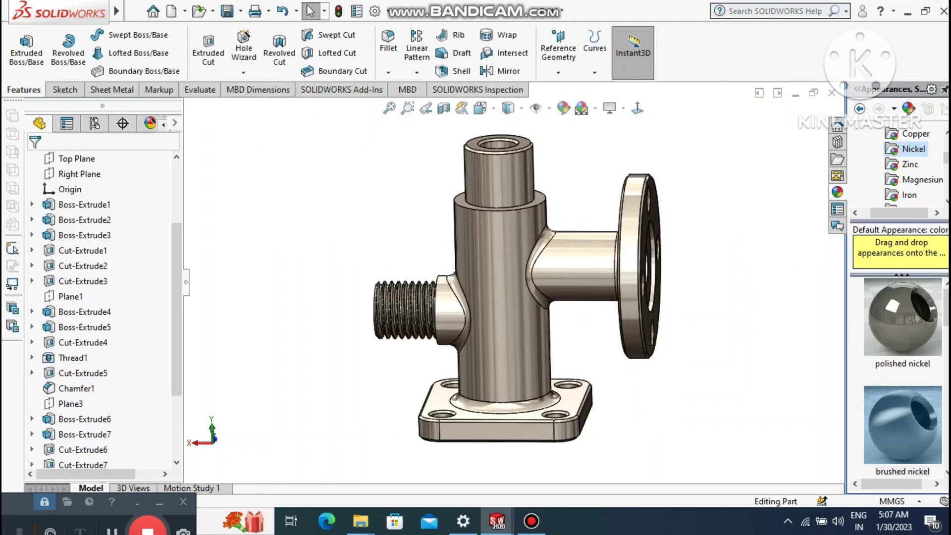
{"action": "middle_click_drag", "start_coordinate": [525, 223], "coordinate": [463, 238]}
{"action": "scroll", "coordinate": [575, 302], "scroll_direction": "down", "scroll_amount": 3}
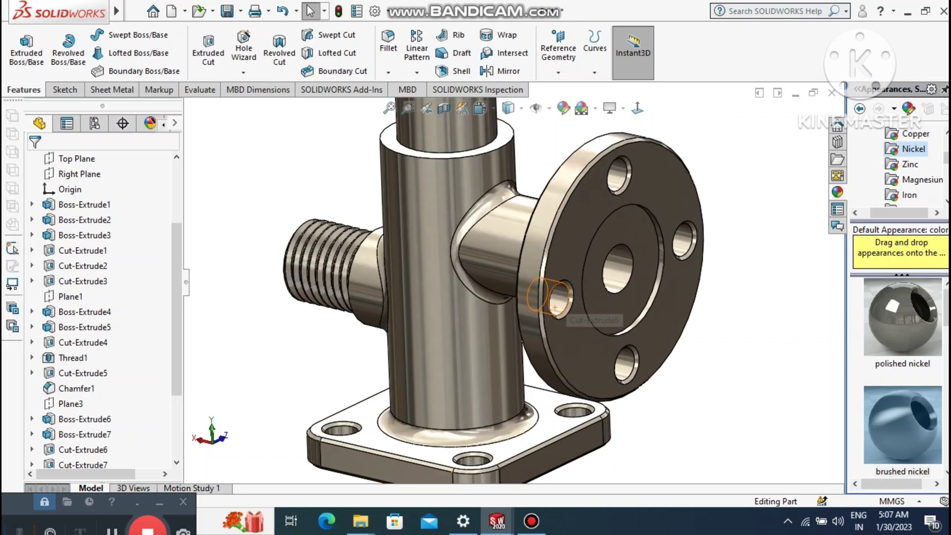
{"action": "scroll", "coordinate": [545, 299], "scroll_direction": "up", "scroll_amount": 2}
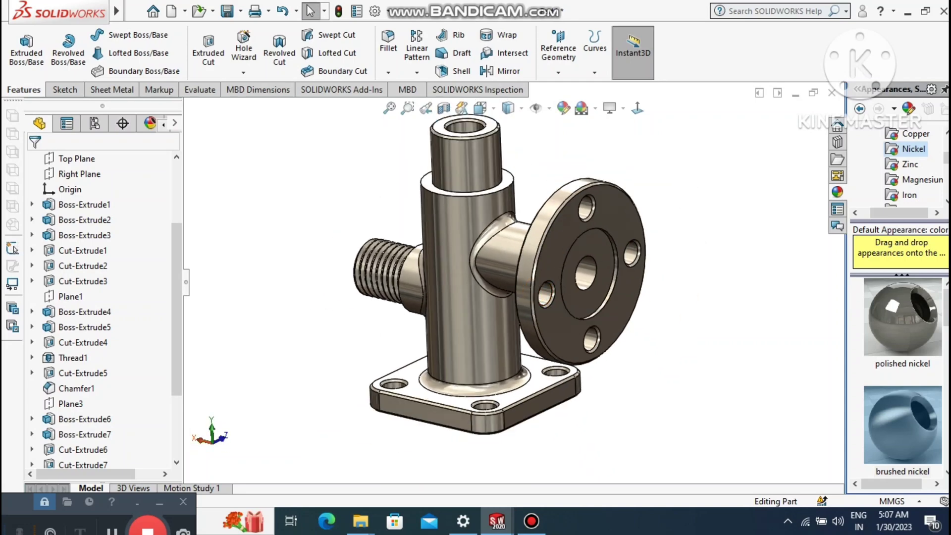